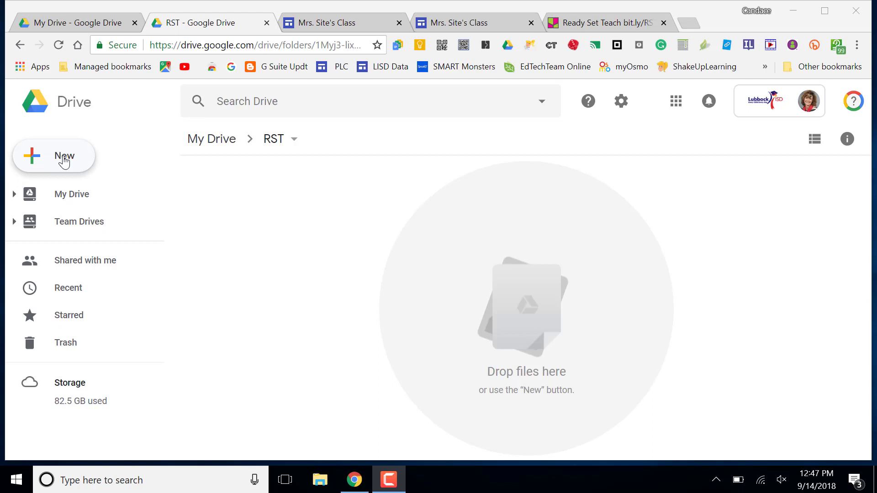
Step: Create a new folder named RST inside the current RST folder and open it
click(64, 162)
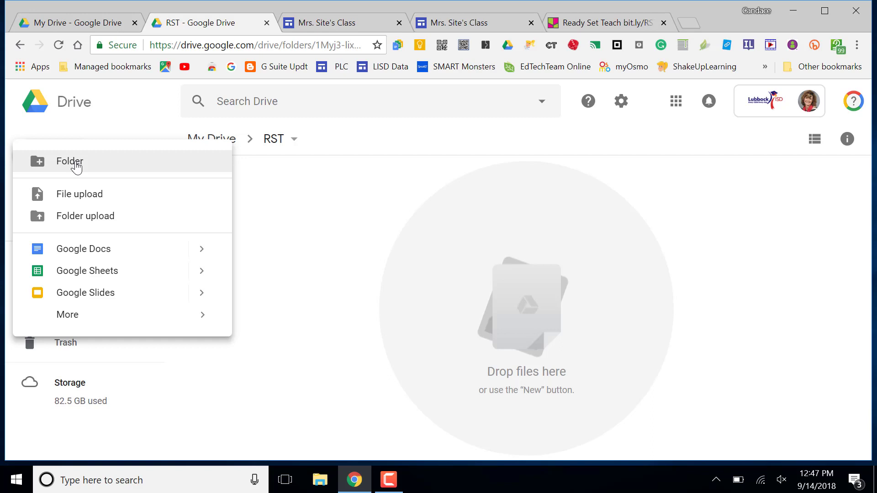
click(76, 169)
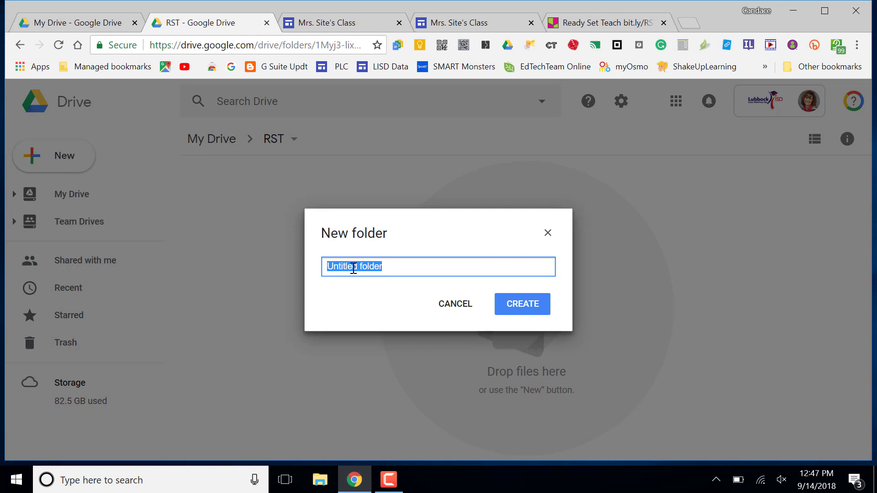
key(Home)
text(RS)
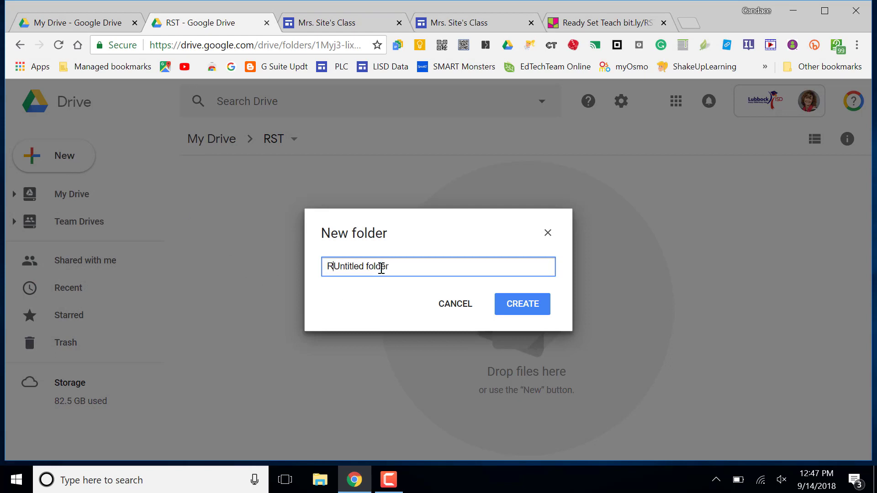
text(T)
key(Delete)
key(Delete)
key(Delete)
key(Delete)
key(Delete)
key(Delete)
key(Delete)
key(Delete)
key(Delete)
key(Delete)
key(Delete)
key(Delete)
key(Delete)
key(Delete)
key(Delete)
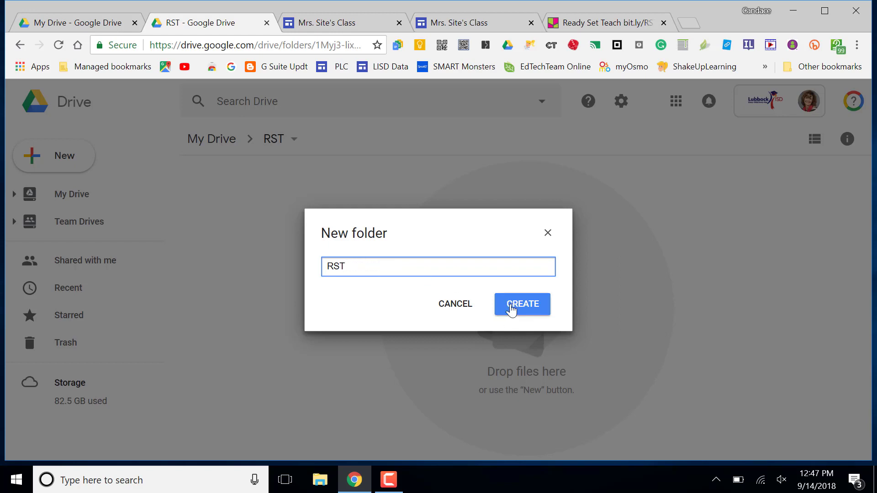
click(512, 310)
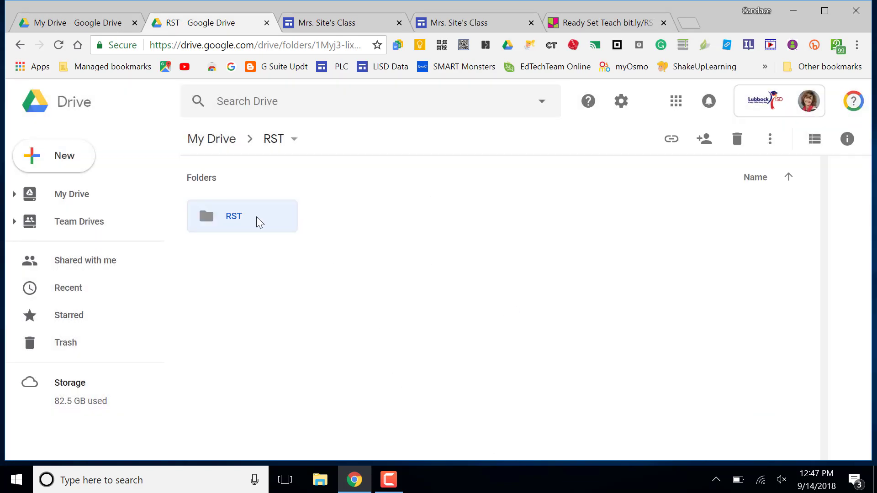
double_click(234, 218)
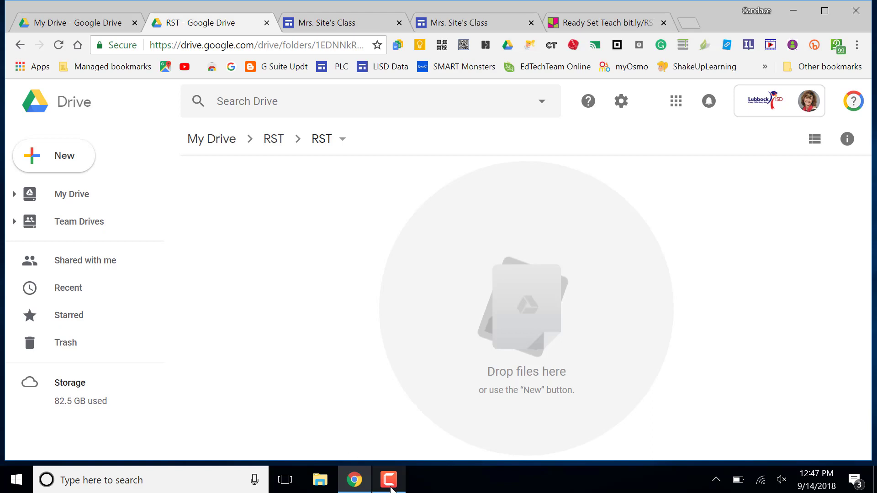
Step: Bring up the New > More submenu listing extra file types, including Google Sites
mouse_move(390, 490)
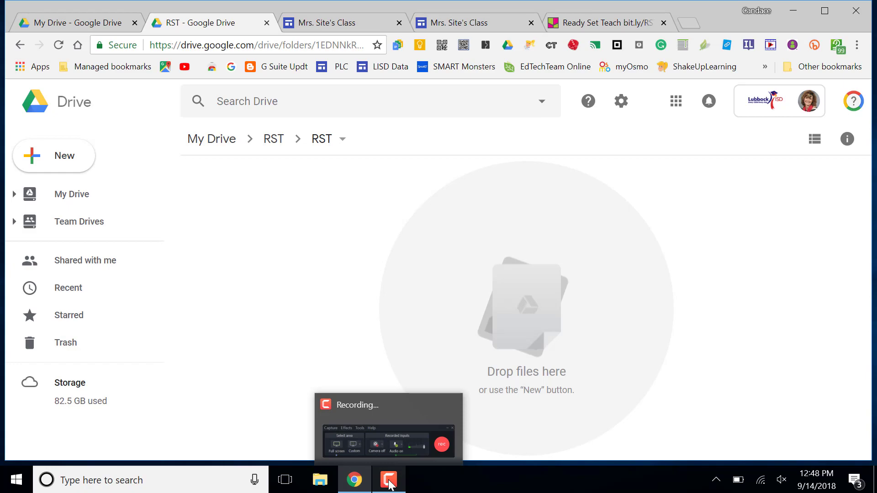
mouse_move(404, 424)
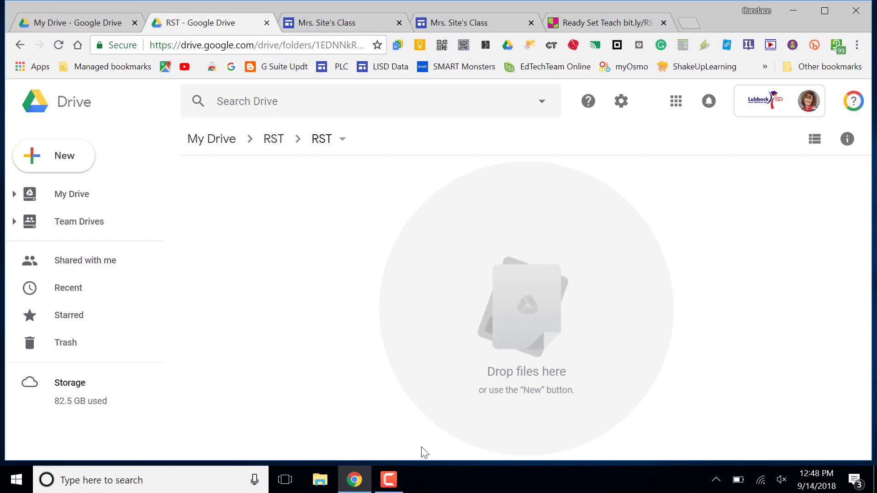
click(388, 483)
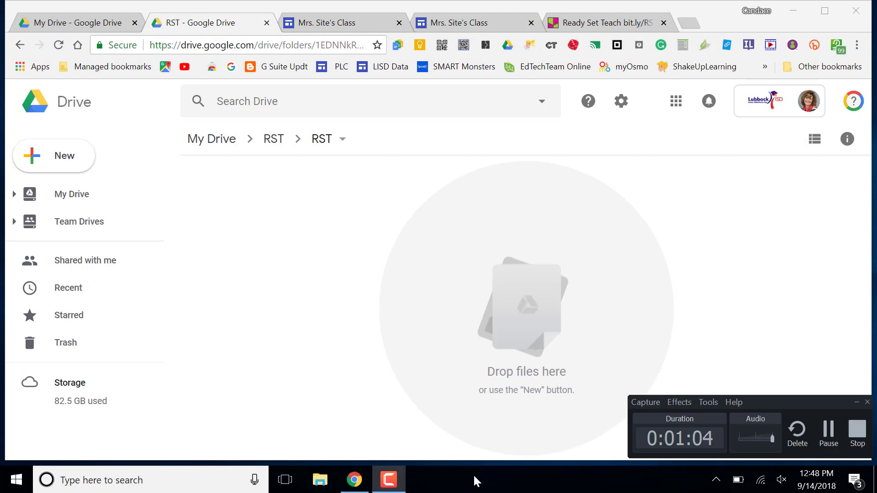
right_click(331, 396)
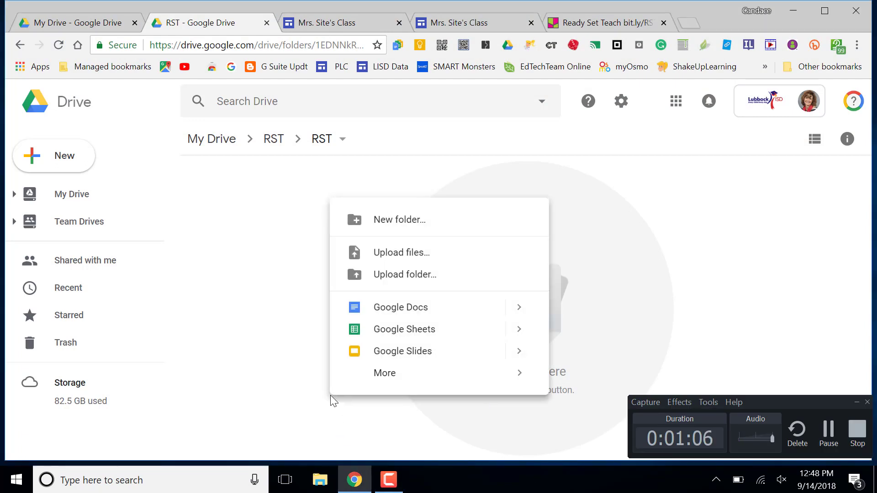
click(854, 404)
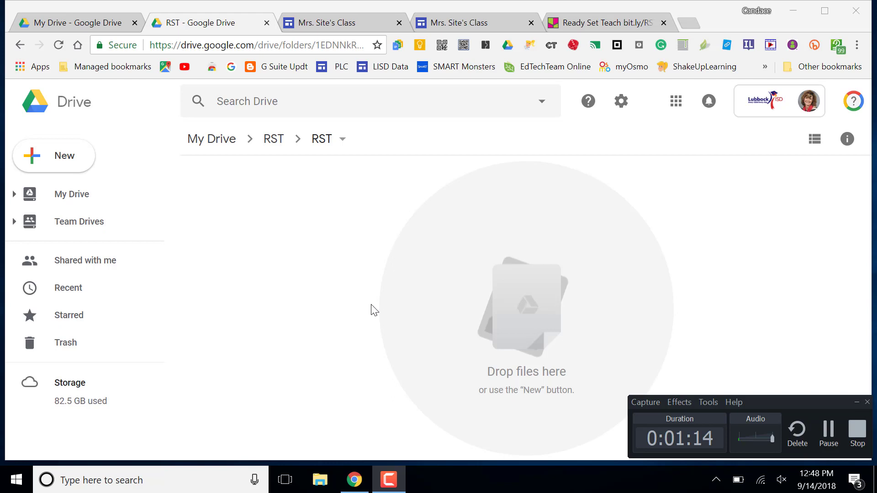
click(70, 163)
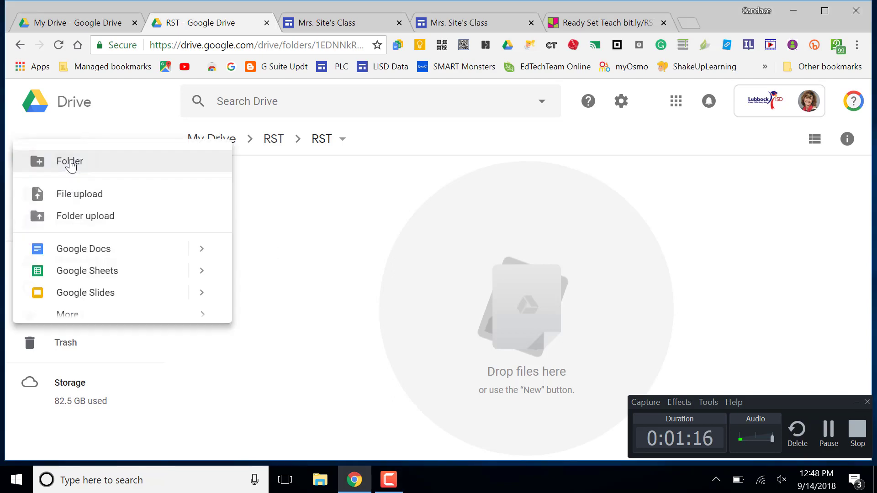
mouse_move(117, 320)
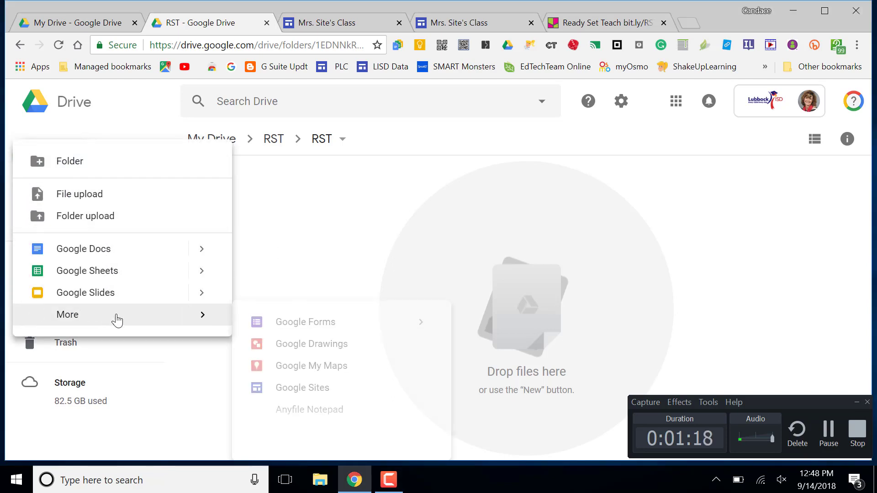
Step: Create a new Google Sites site in the RST folder and let the editor load
click(306, 392)
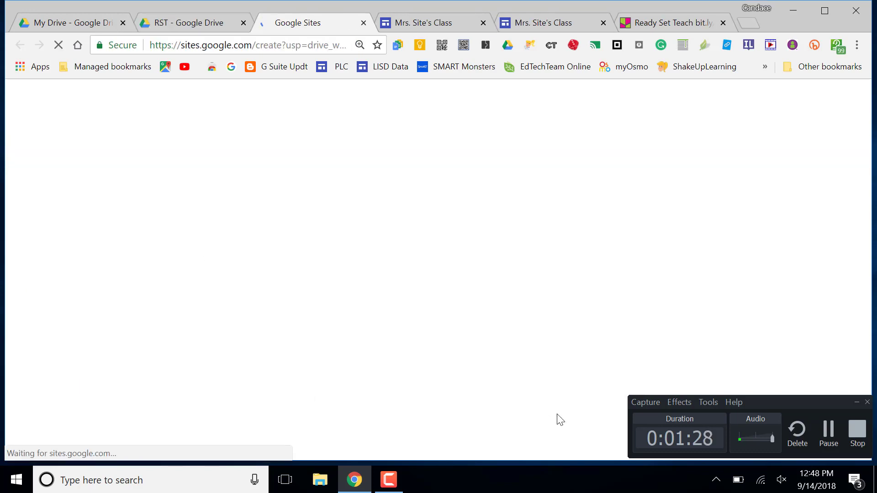
drag(771, 401, 738, 403)
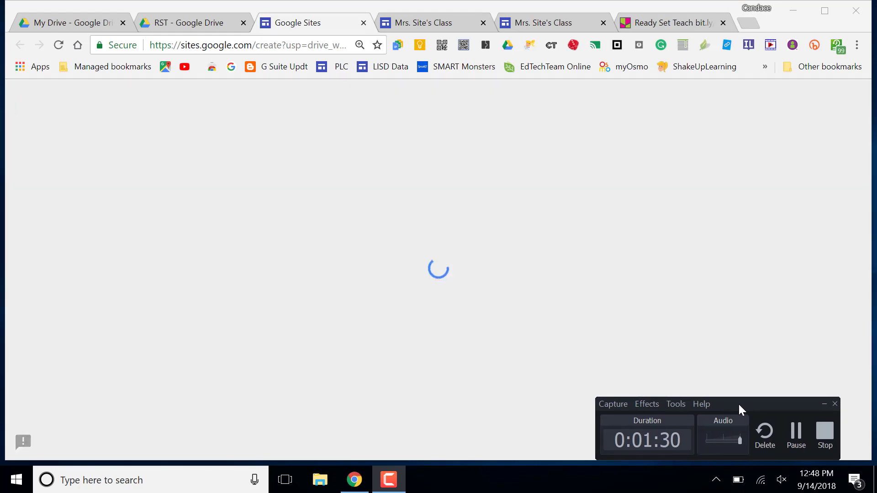
click(824, 404)
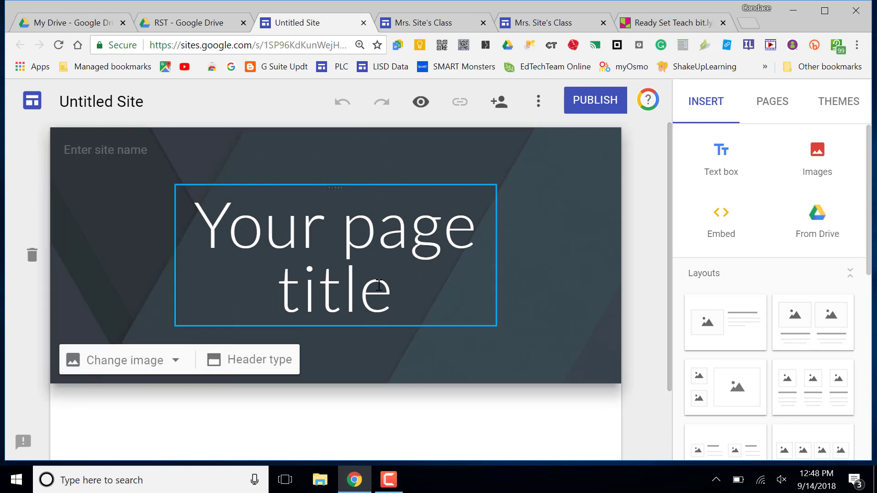
Step: Replace the placeholder page title with the teacher's class title and widen the title box
triple_click(377, 290)
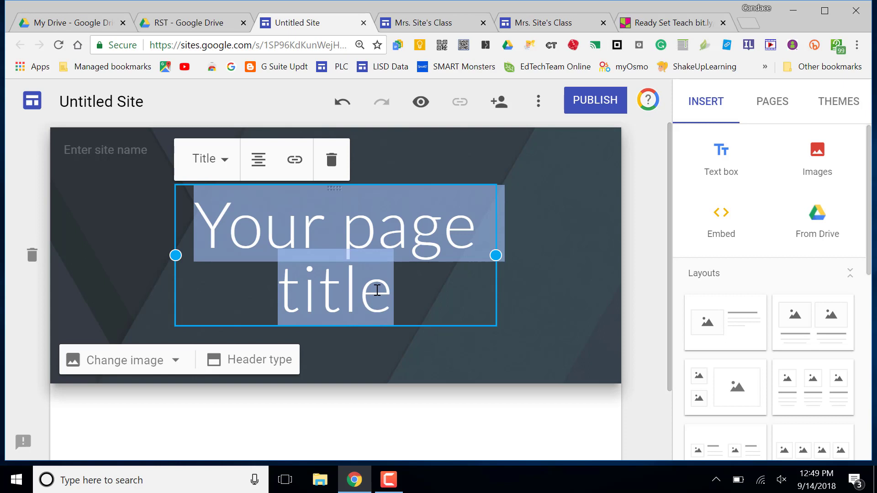
text(Mrs. )
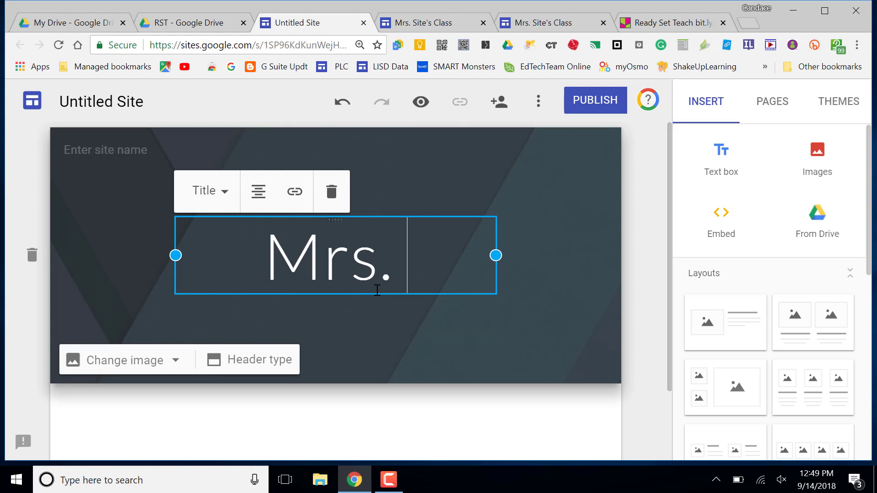
text(Tickle's )
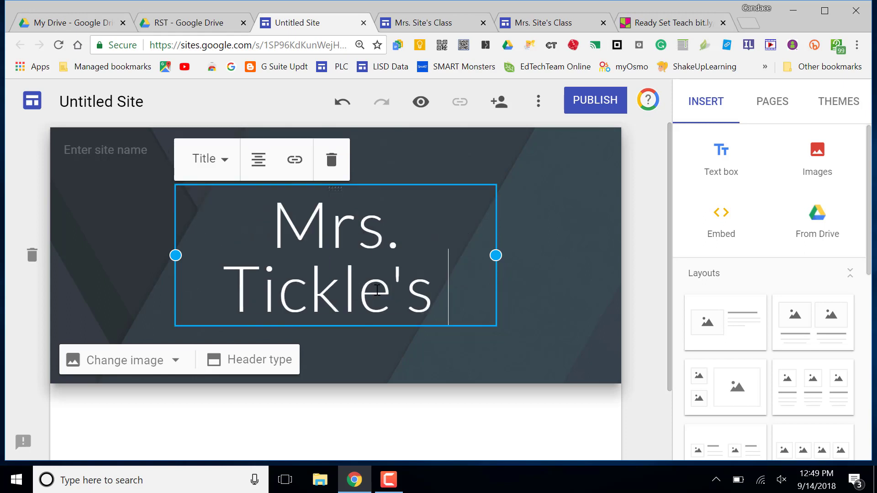
text(Class)
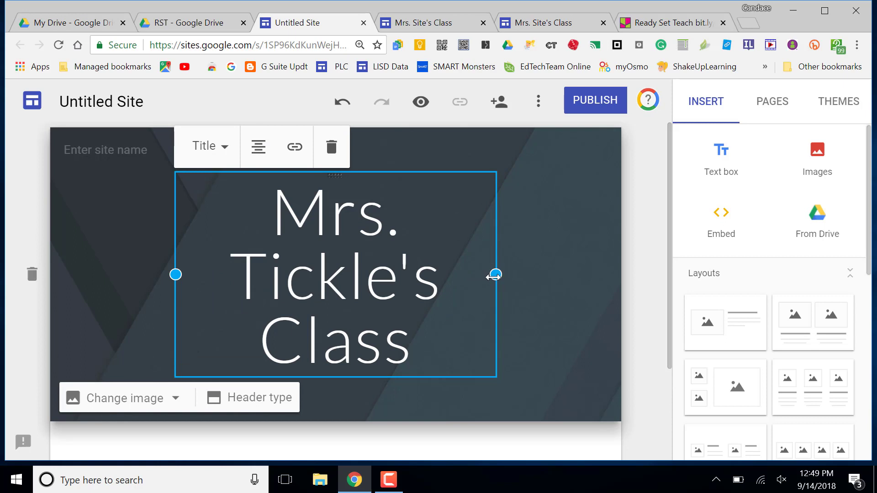
drag(495, 277, 579, 265)
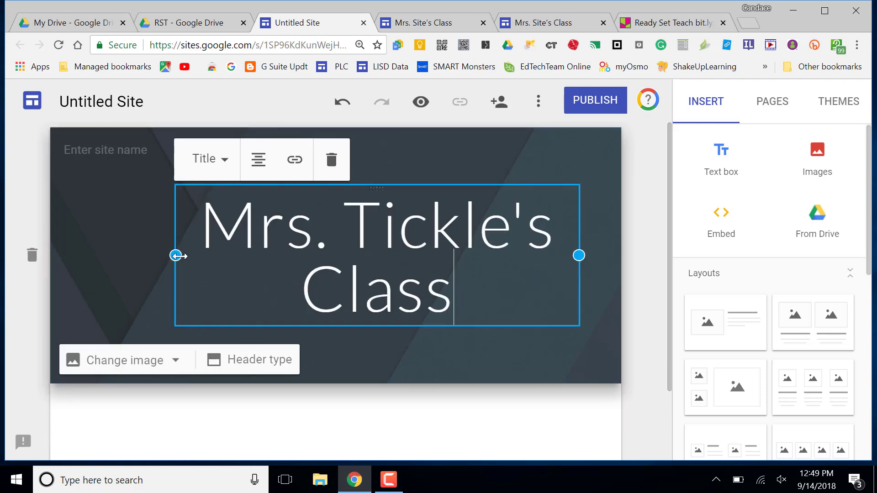
drag(176, 255, 56, 221)
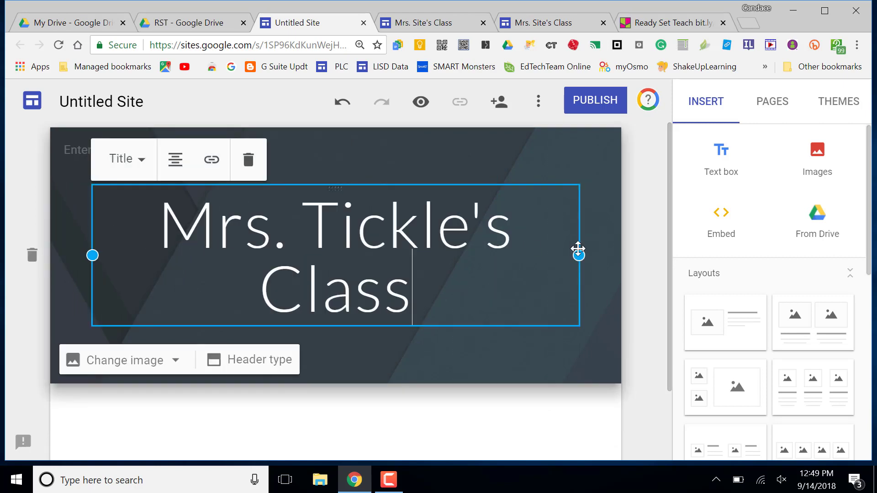
drag(579, 256, 616, 258)
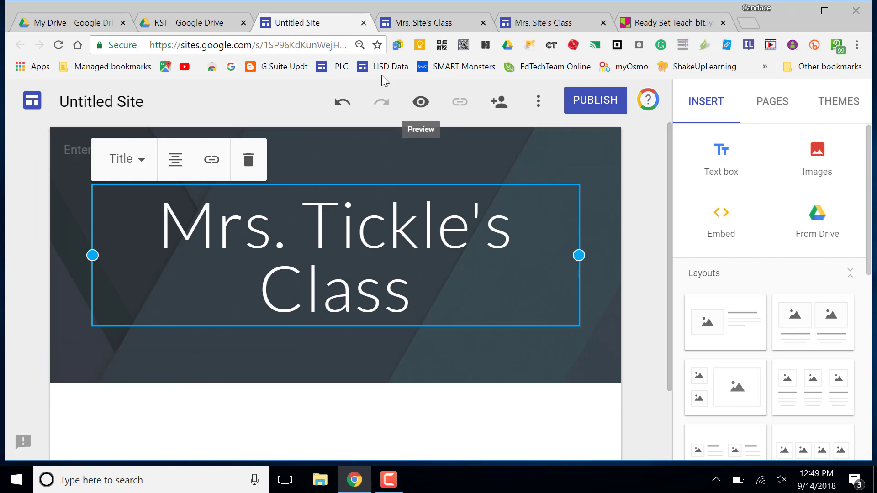
click(46, 205)
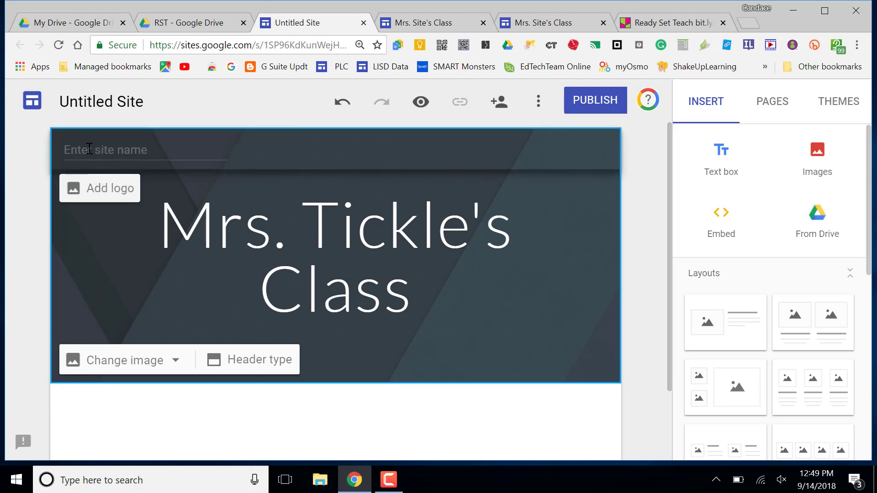
Step: Enter the teacher's full name followed by 2018-2020 as the site name, fixing the year
click(89, 149)
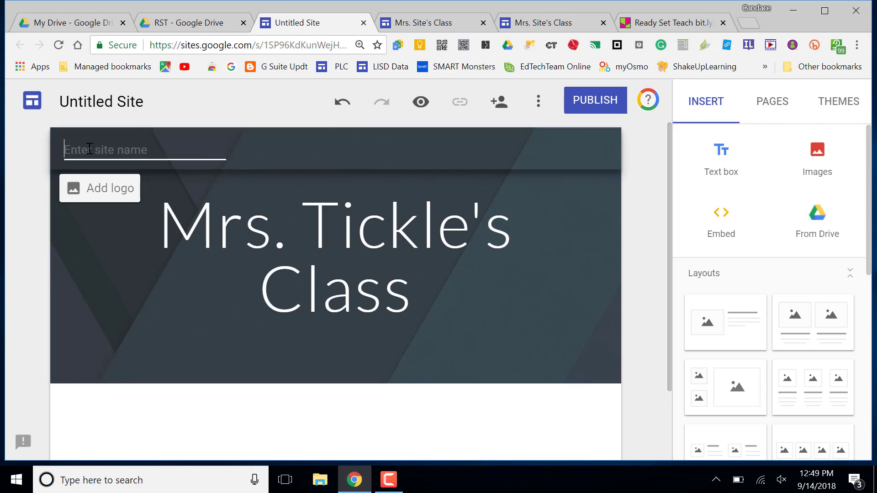
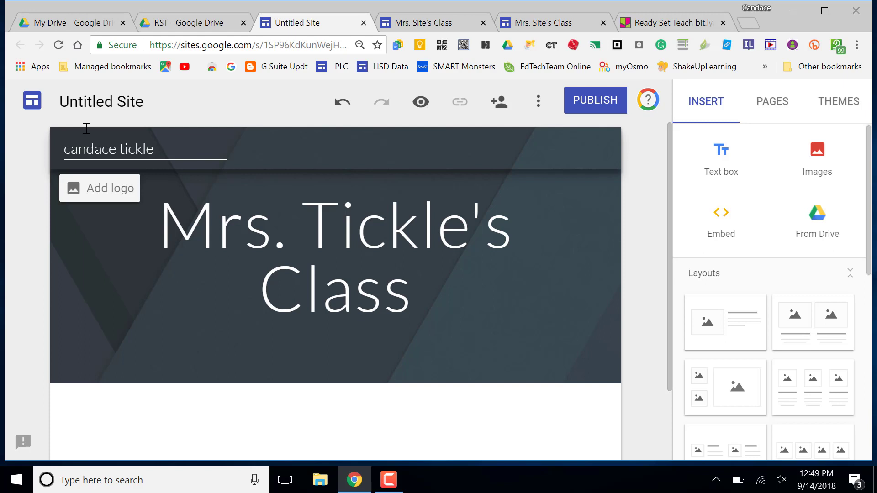
text(2018-2019)
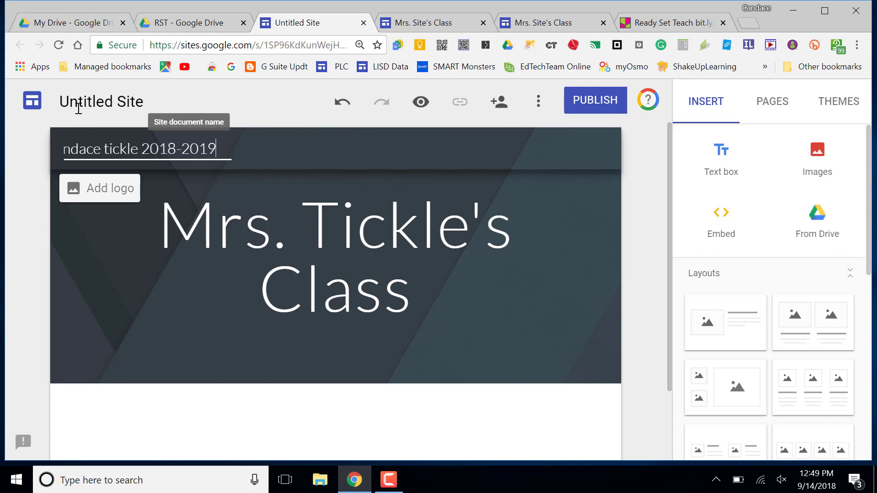
key(BackSpace)
key(BackSpace)
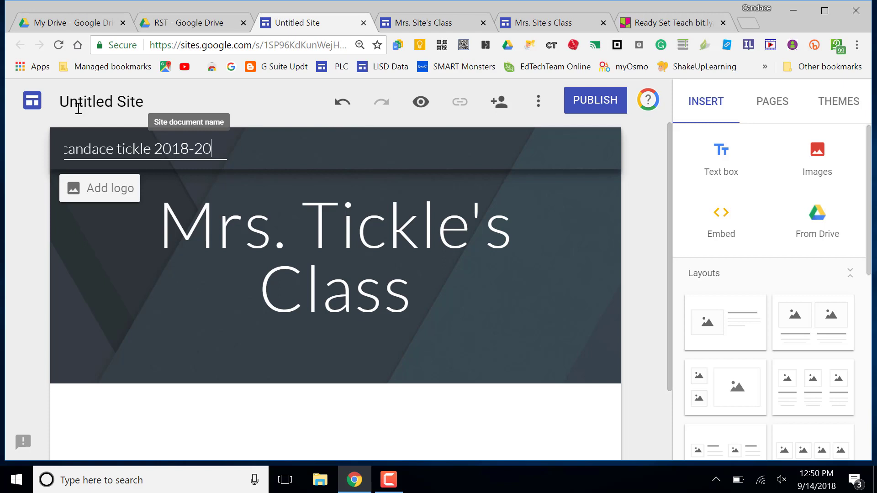
text(20)
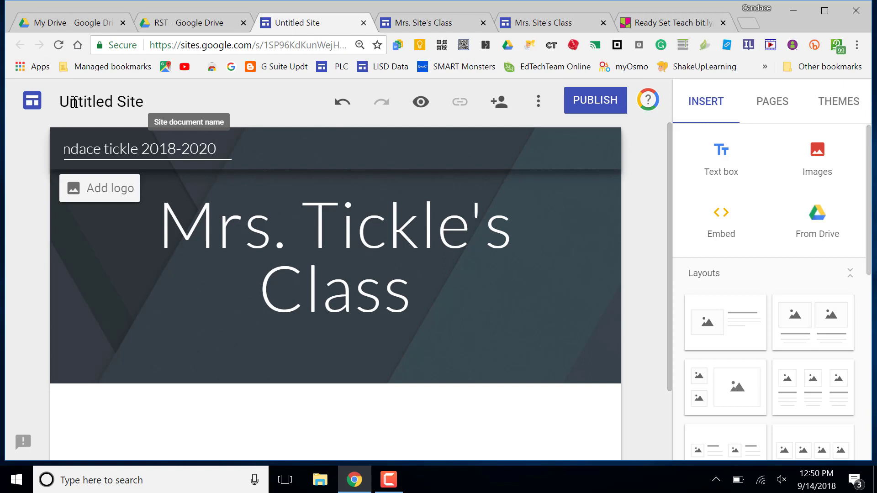
Step: Rename the Untitled Site document so it matches the site name
click(75, 102)
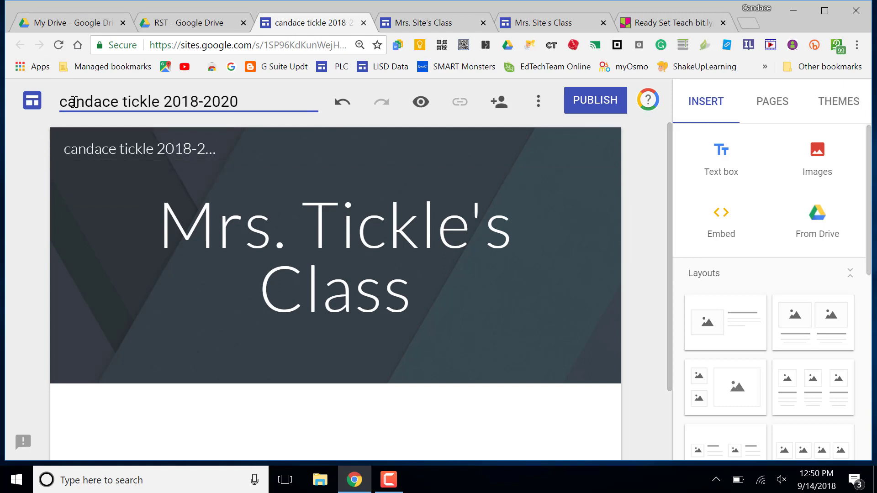
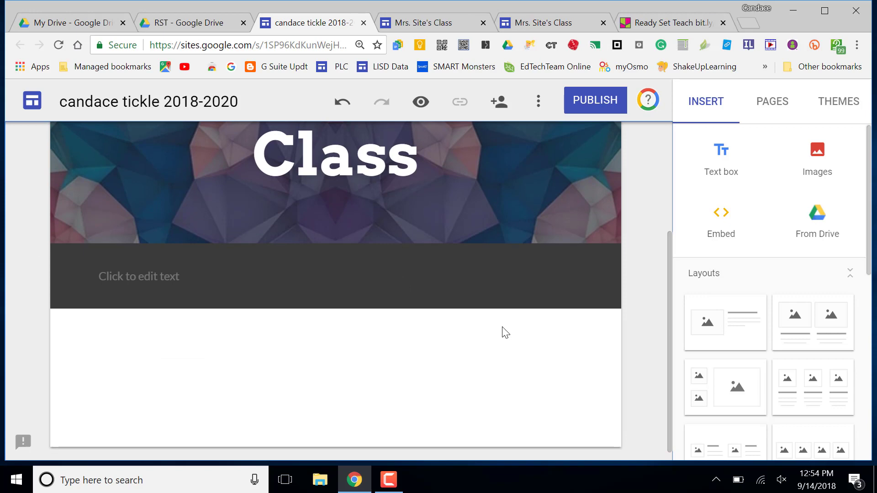
mouse_move(451, 358)
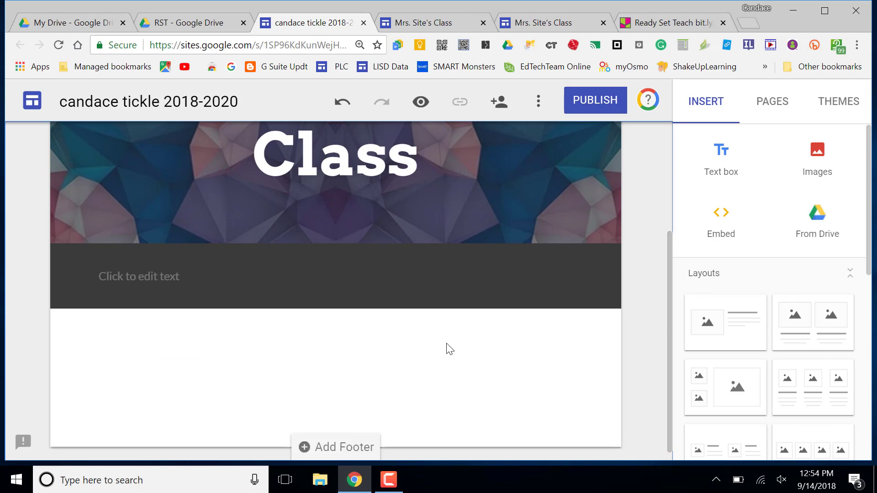
double_click(452, 355)
double_click(487, 363)
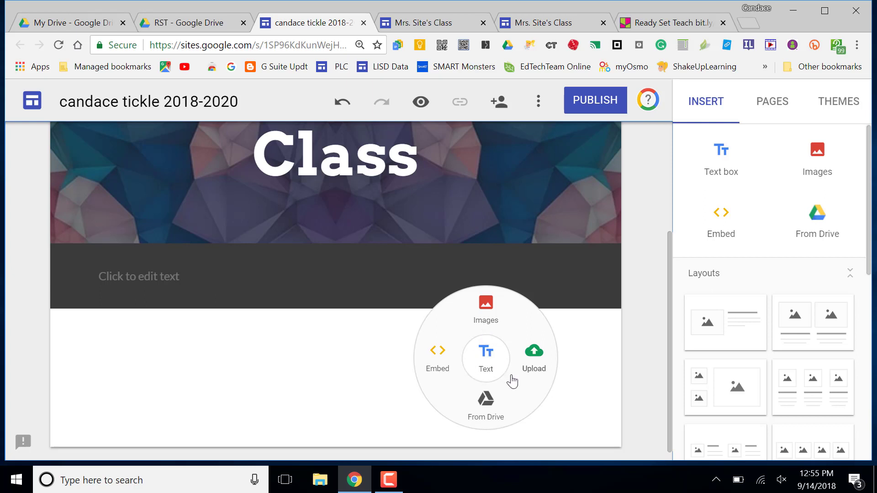
click(351, 373)
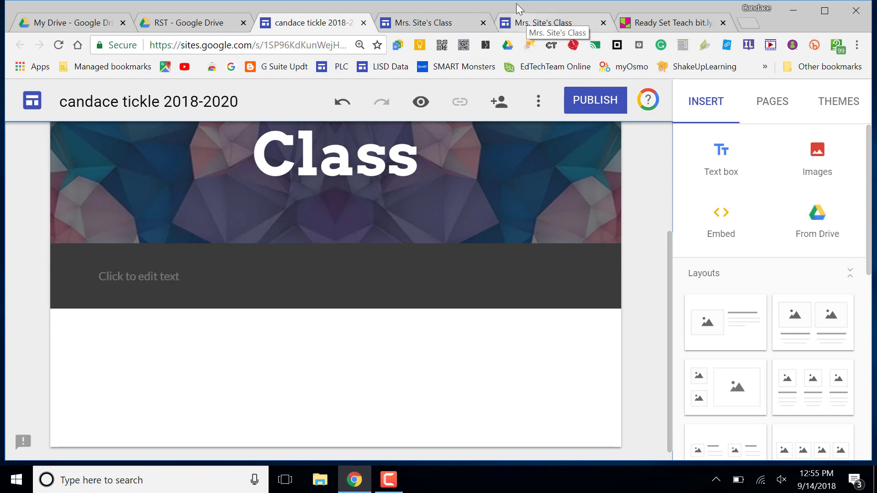
click(529, 24)
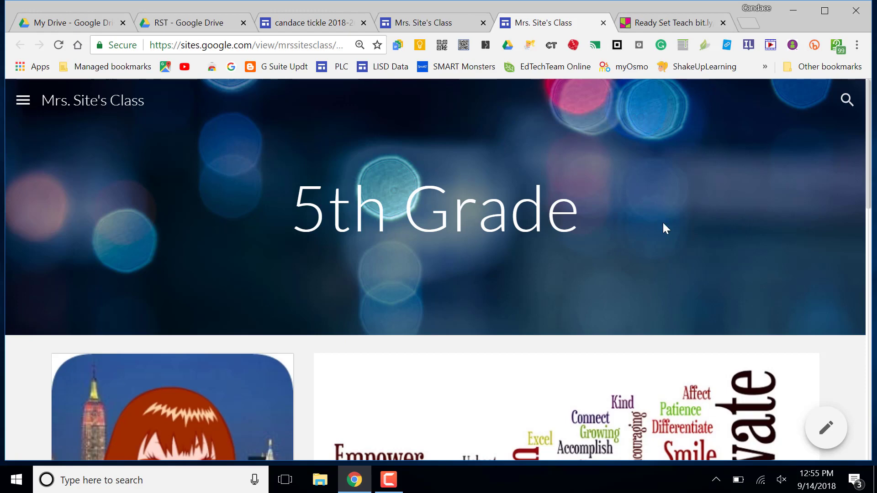
scroll(663, 227, down, 5)
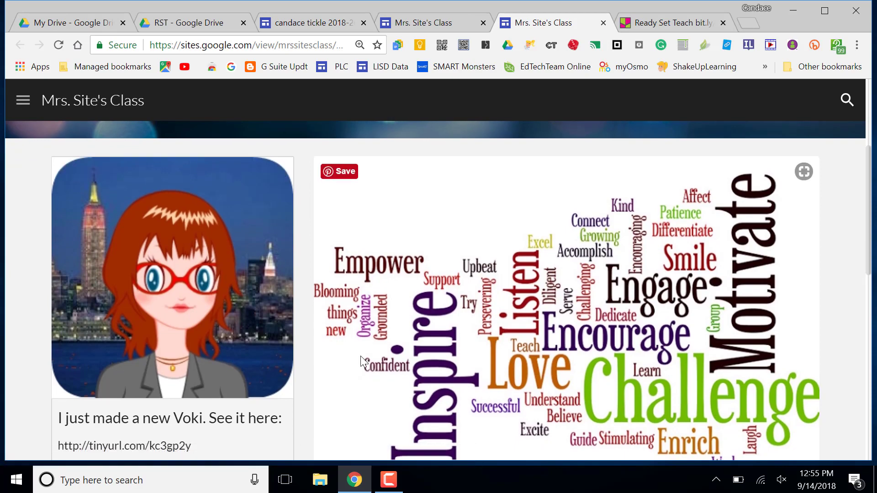
scroll(361, 359, down, 1)
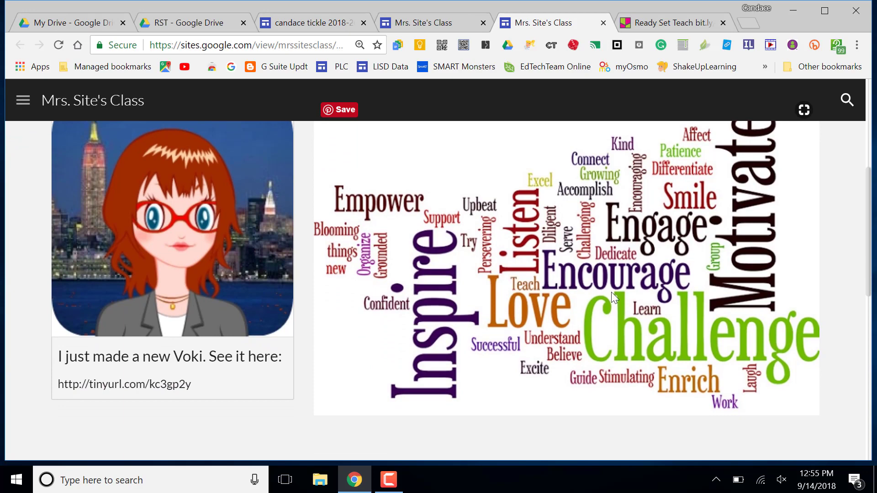
scroll(611, 292, down, 3)
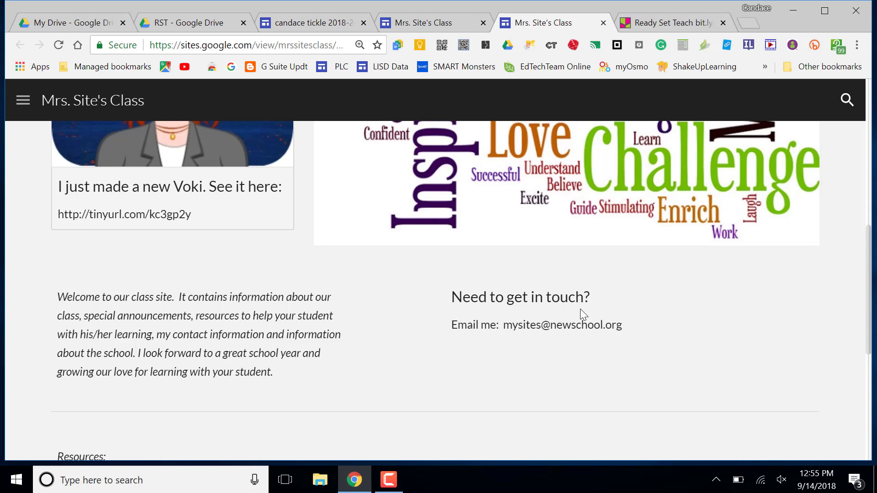
scroll(521, 374, down, 4)
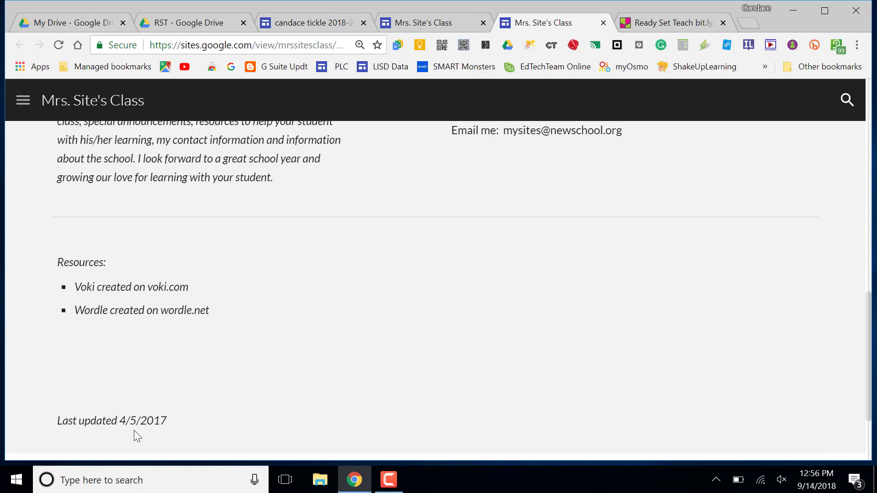
scroll(133, 431, up, 7)
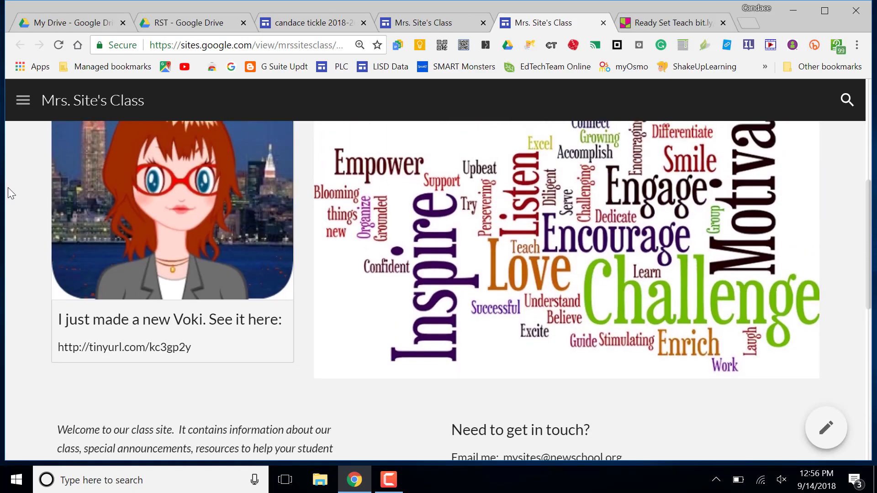
click(23, 100)
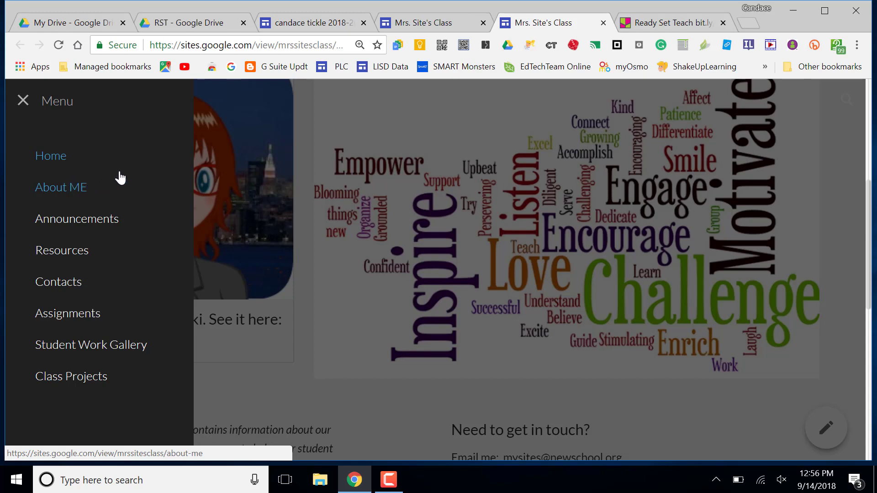
click(320, 23)
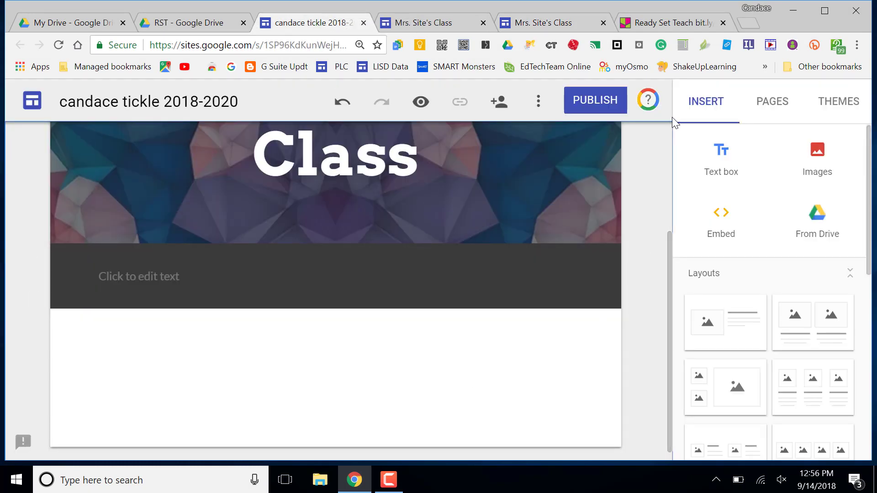
Step: Add a text box narrowed to half the page width and type 'Welcome' on its first line
click(714, 172)
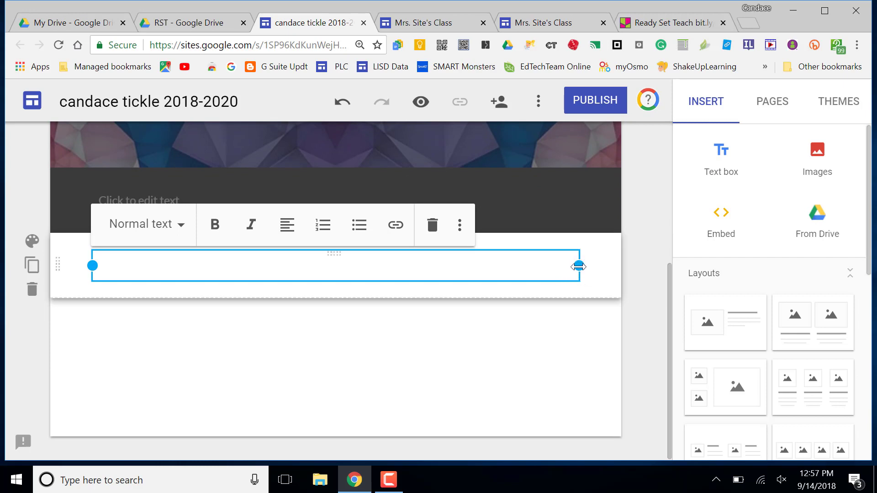
drag(579, 267, 315, 280)
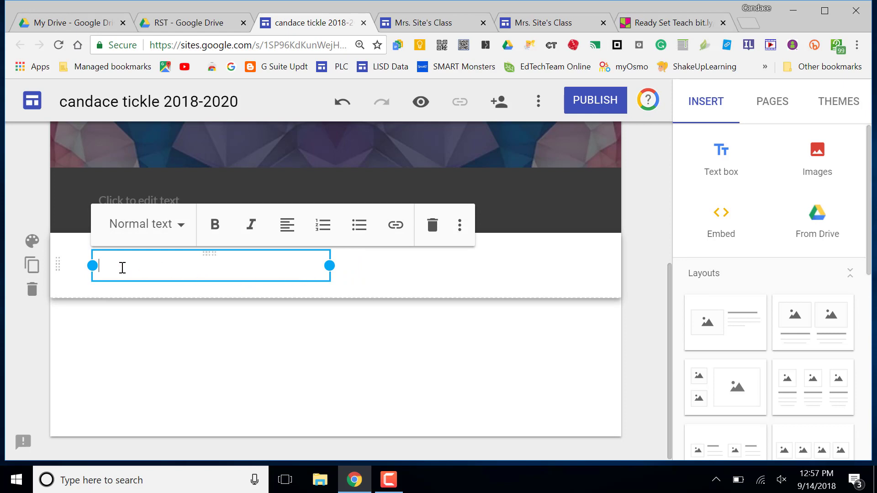
text(Welcome)
key(Return)
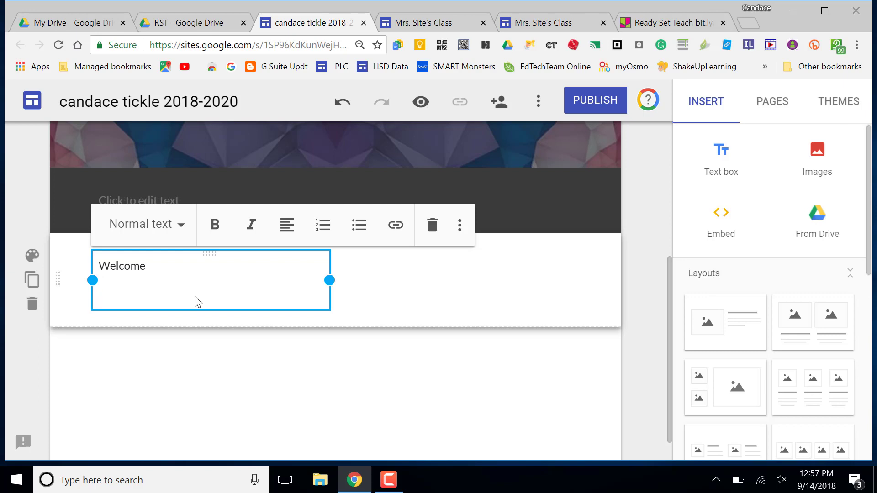
Step: Style 'Welcome' as a Heading and move to the empty line below it
drag(148, 265, 101, 264)
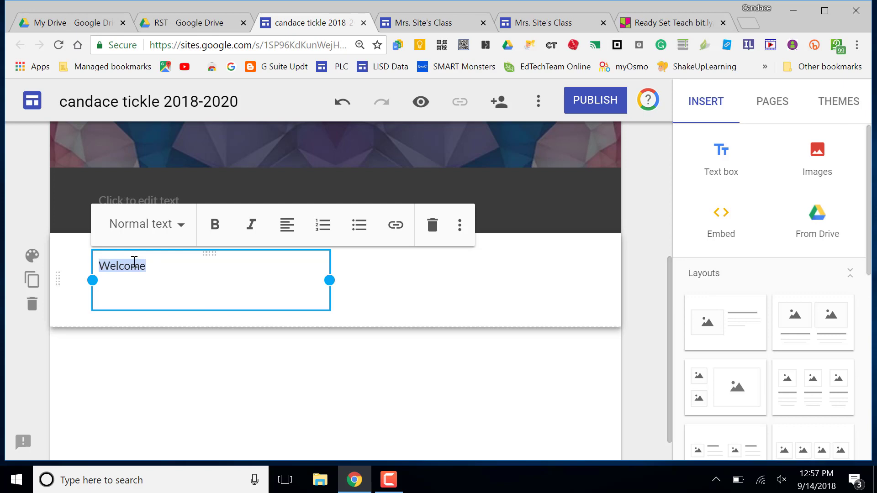
click(184, 228)
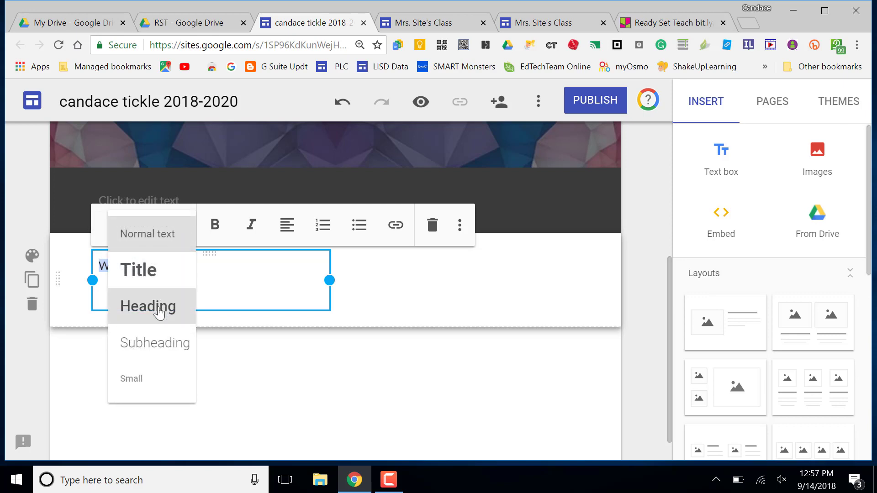
click(158, 305)
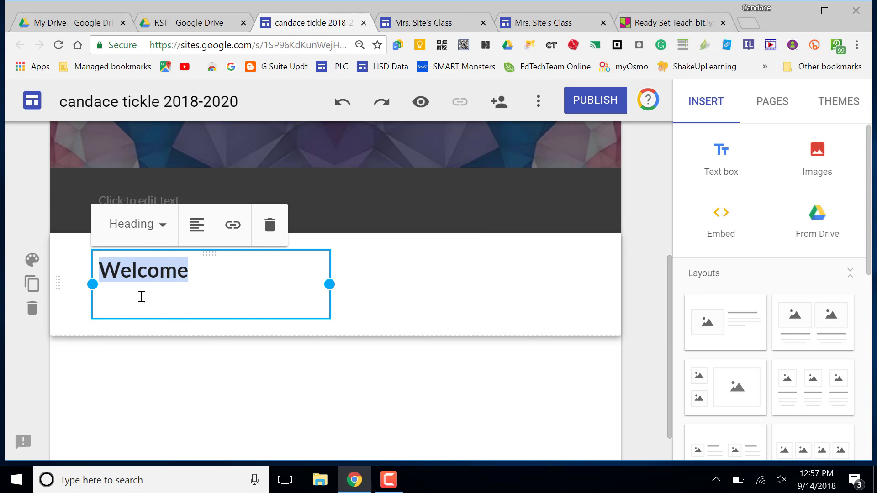
click(115, 301)
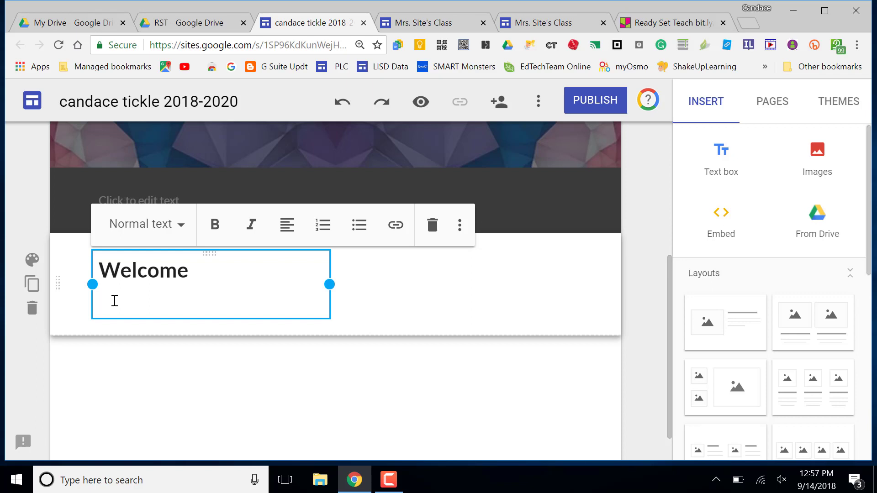
Step: Copy the italic welcome paragraph from the published class site
click(524, 26)
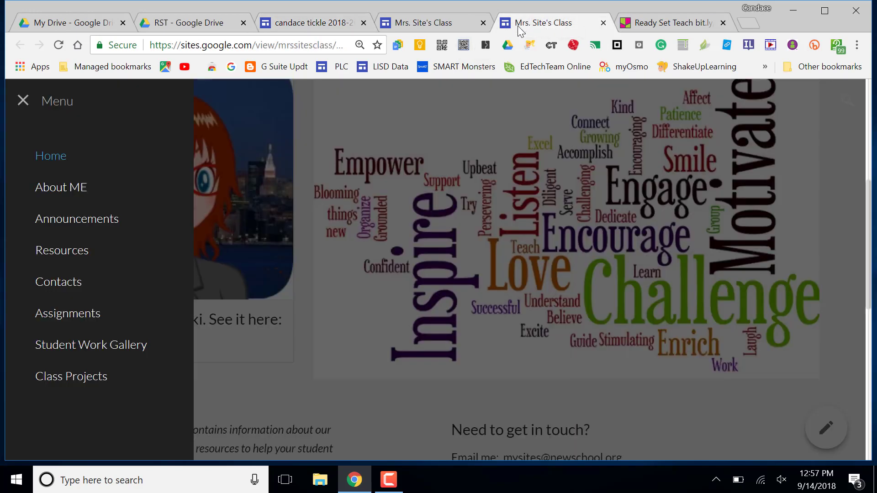
click(350, 291)
scroll(350, 292, down, 3)
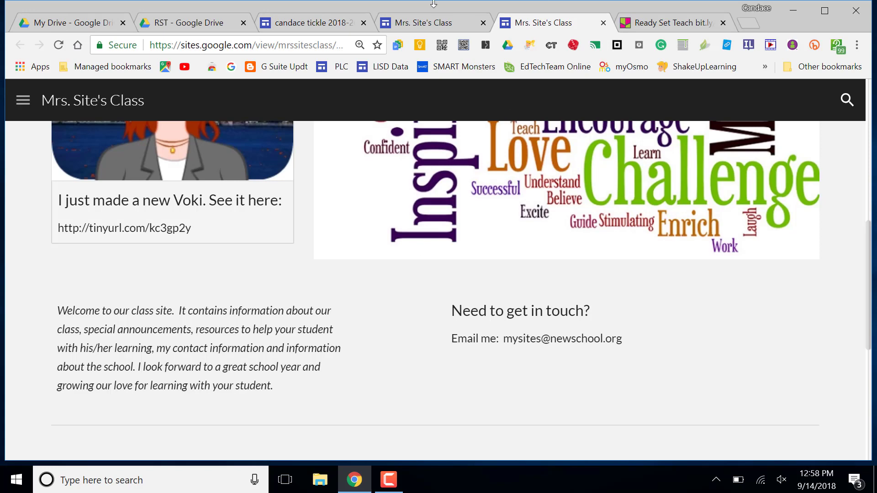
click(329, 29)
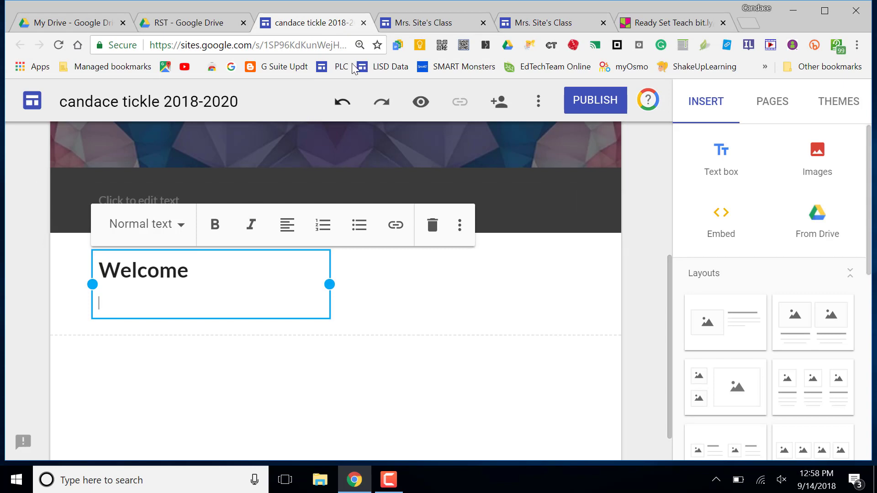
click(504, 22)
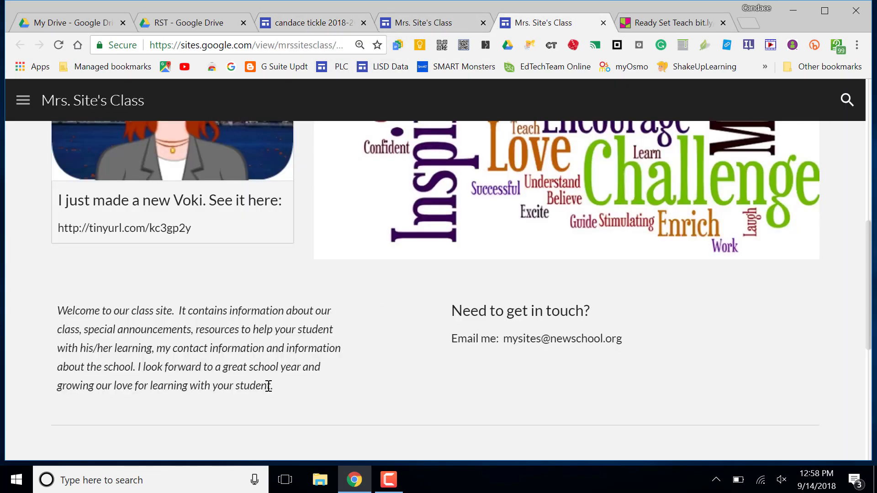
drag(270, 386, 63, 311)
key(ctrl+c)
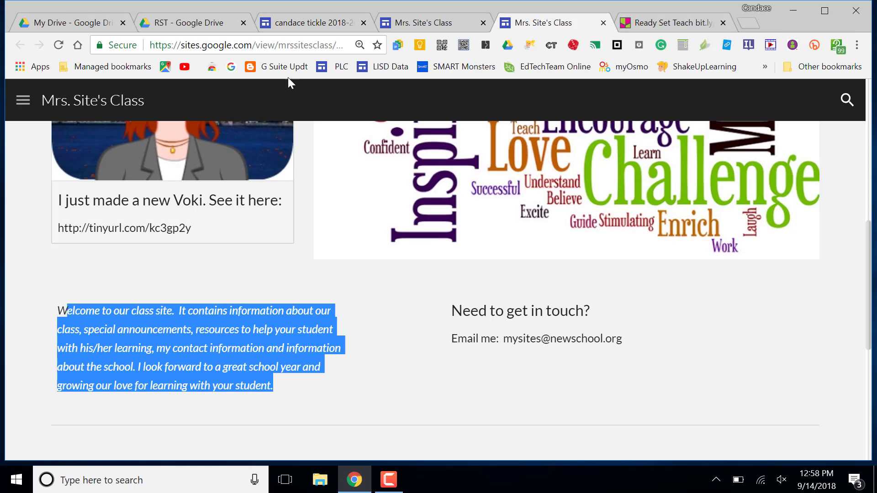
Step: Paste the paragraph below the Welcome heading and restore its missing first letter 'W'
click(352, 20)
click(114, 305)
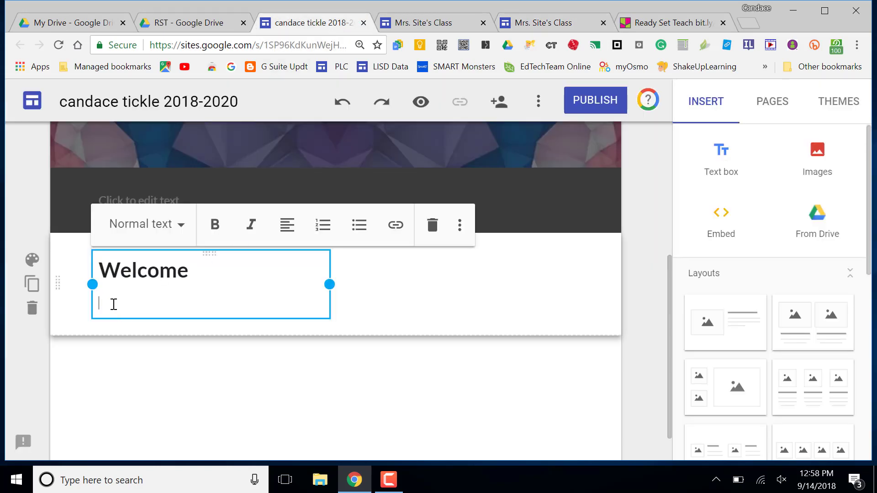
key(ctrl+v)
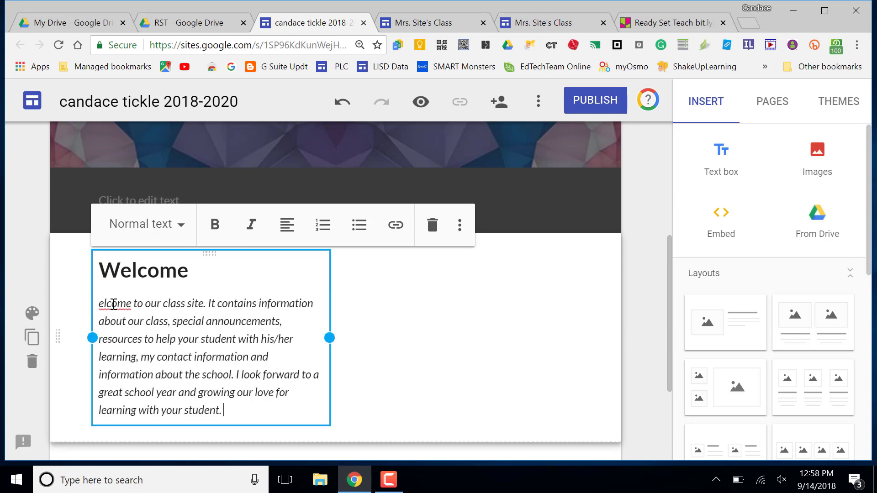
click(100, 304)
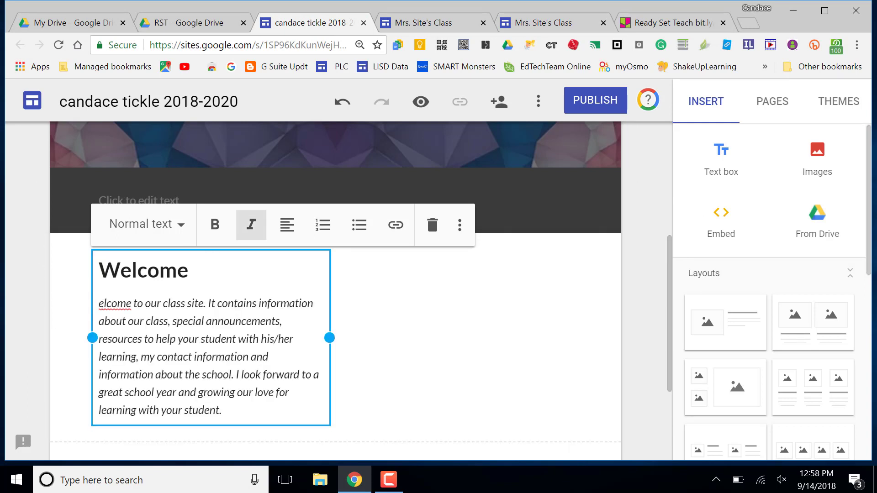
text(W)
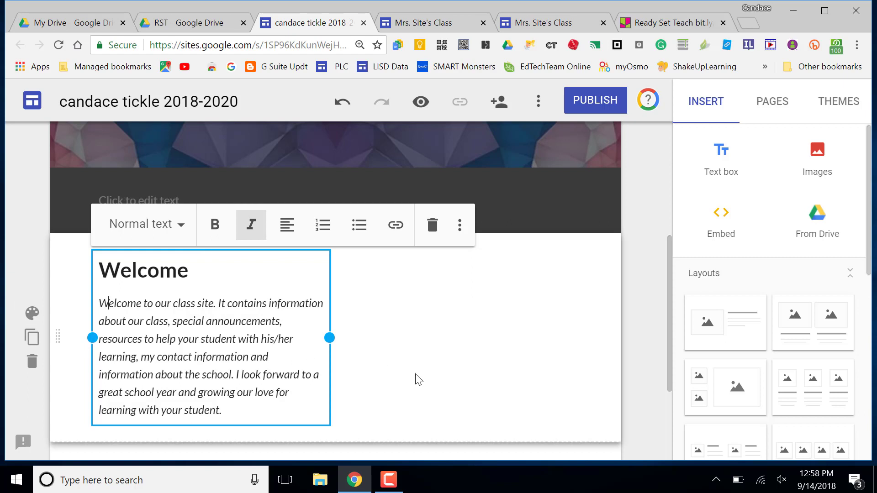
Step: Close the browser context menu and deselect the welcome text box
right_click(422, 381)
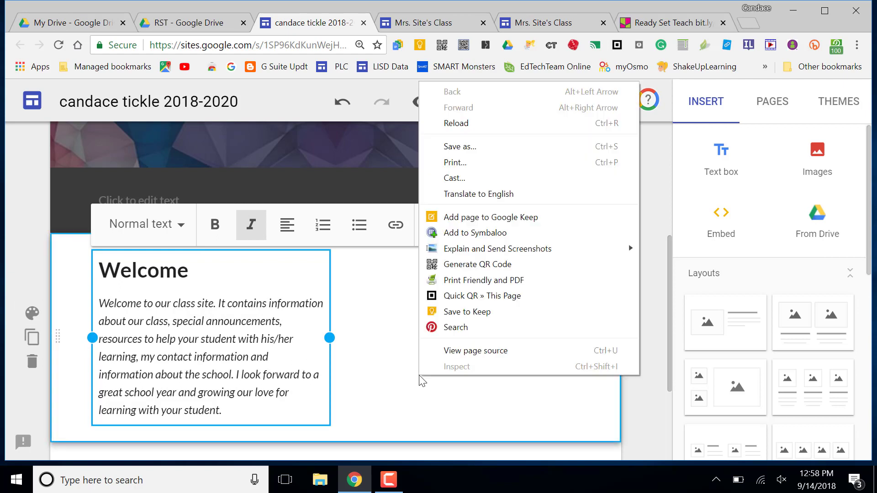
click(379, 440)
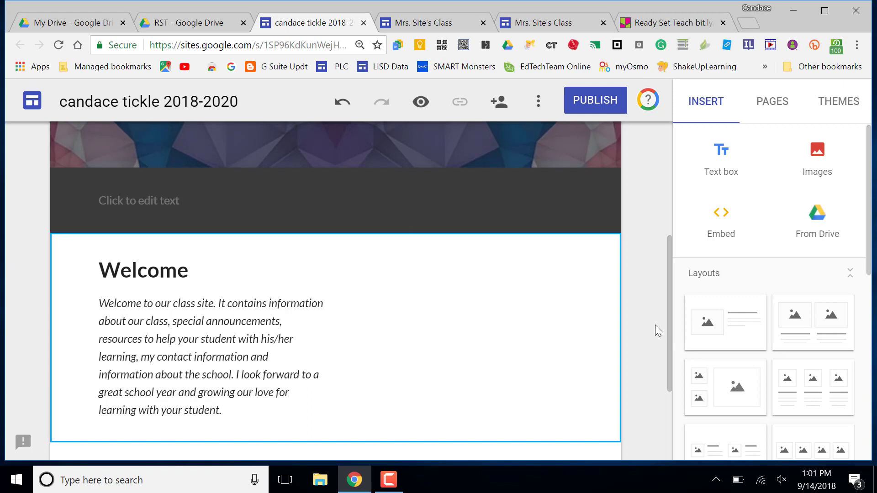
Step: Start inserting an image, choosing Select and then the Search tab for Google images
click(820, 156)
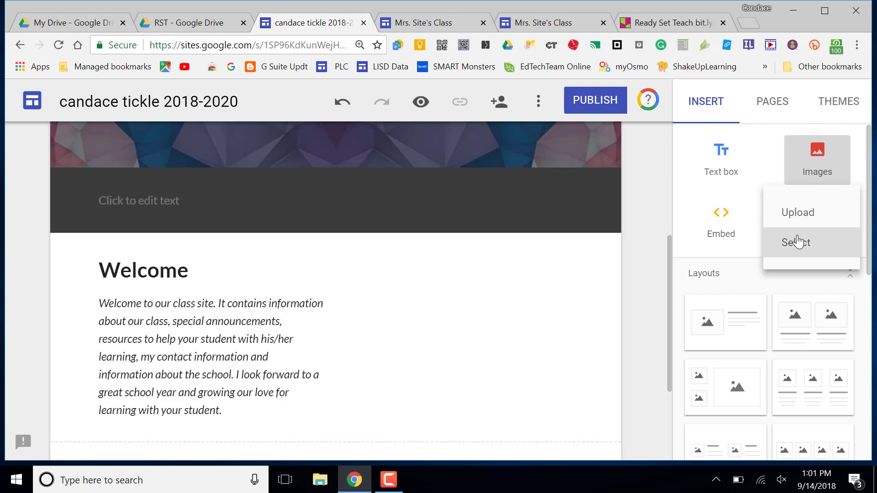
click(798, 242)
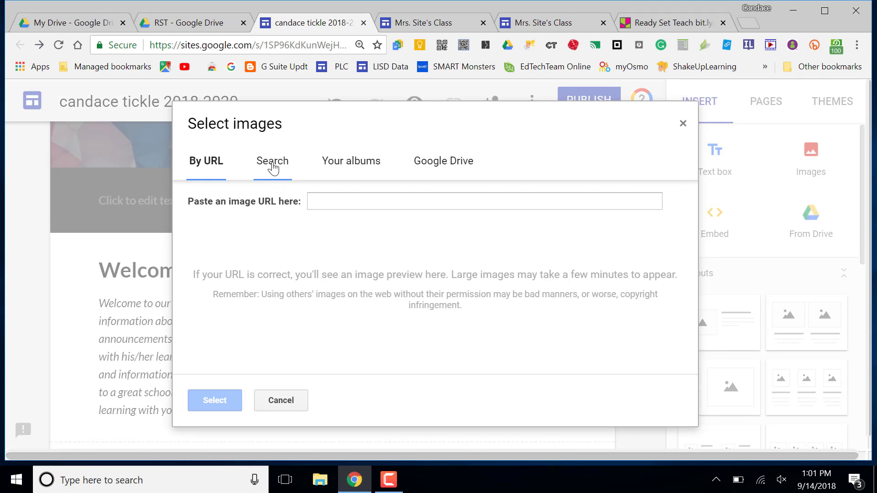
click(273, 167)
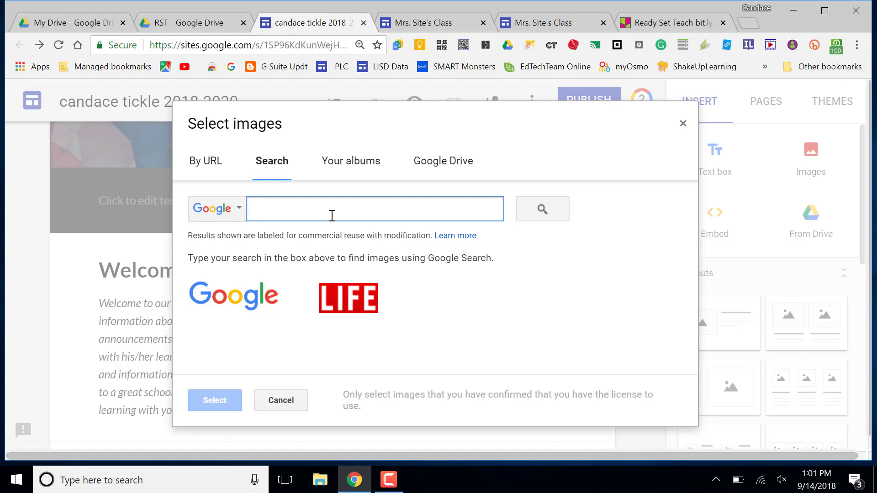
Step: Search images for 'teaching quote' and browse the results
text(teaching)
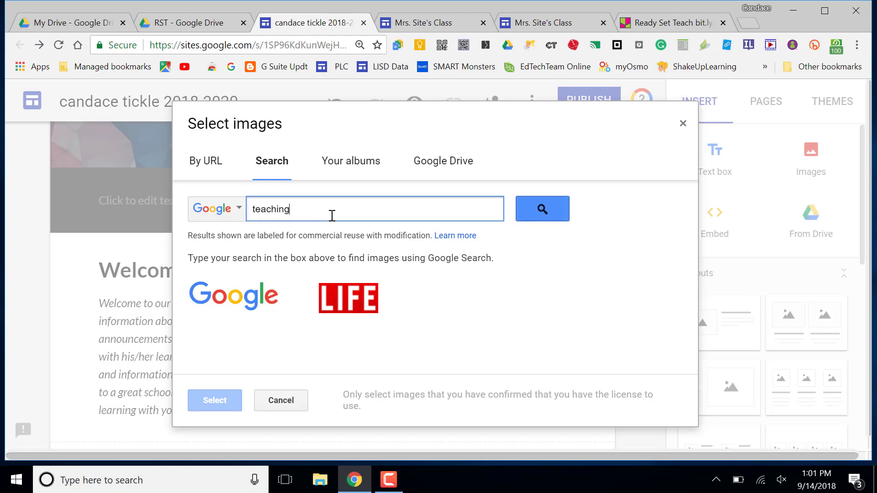
text( quote)
key(Return)
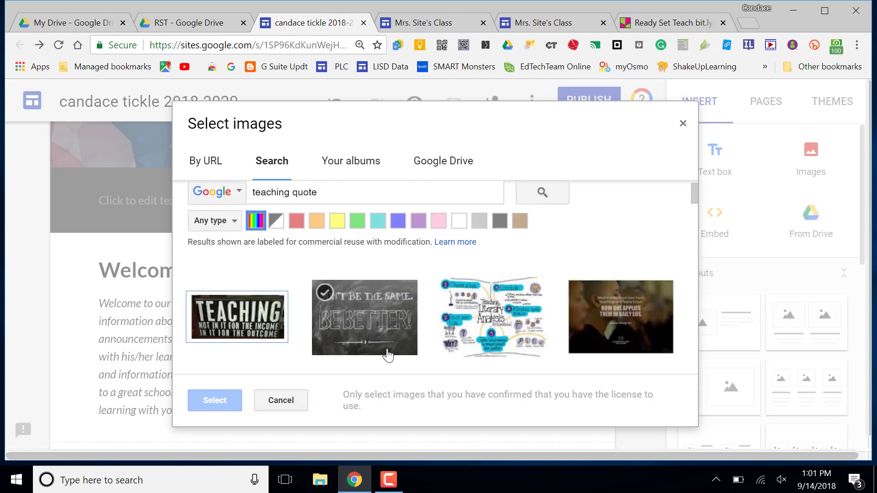
scroll(448, 354, down, 1)
scroll(447, 354, down, 1)
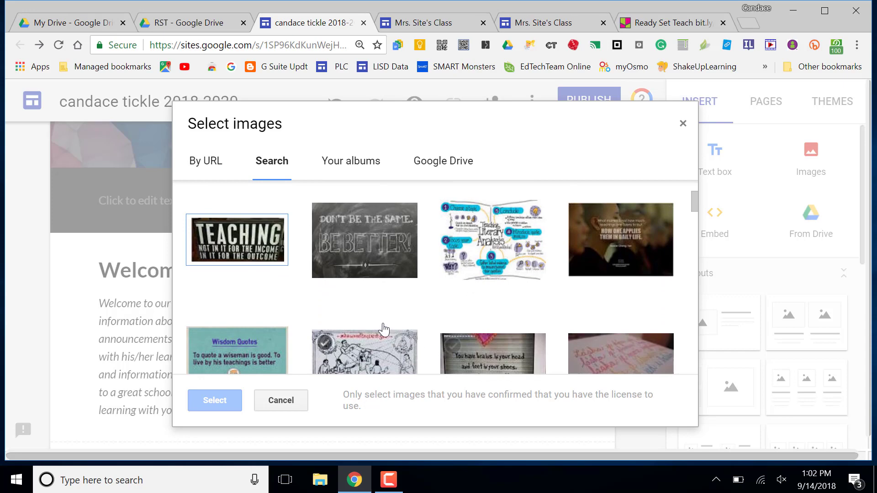
scroll(356, 300, down, 1)
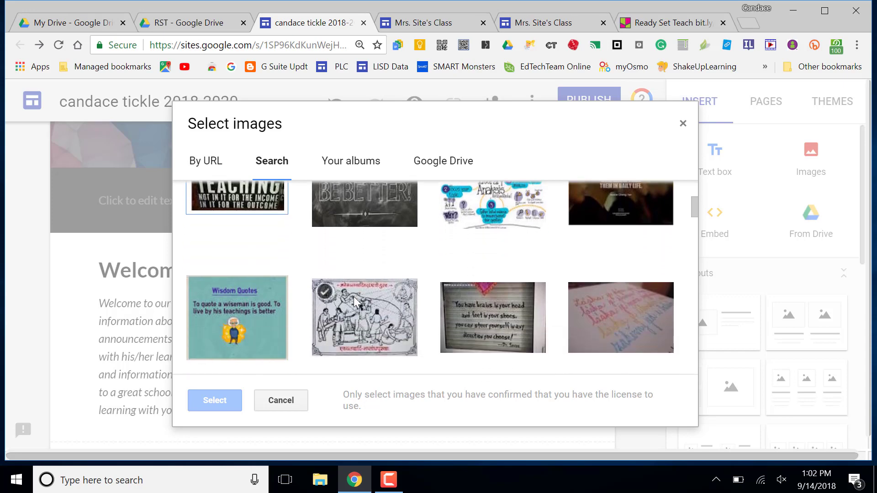
scroll(449, 371, down, 2)
scroll(448, 372, down, 2)
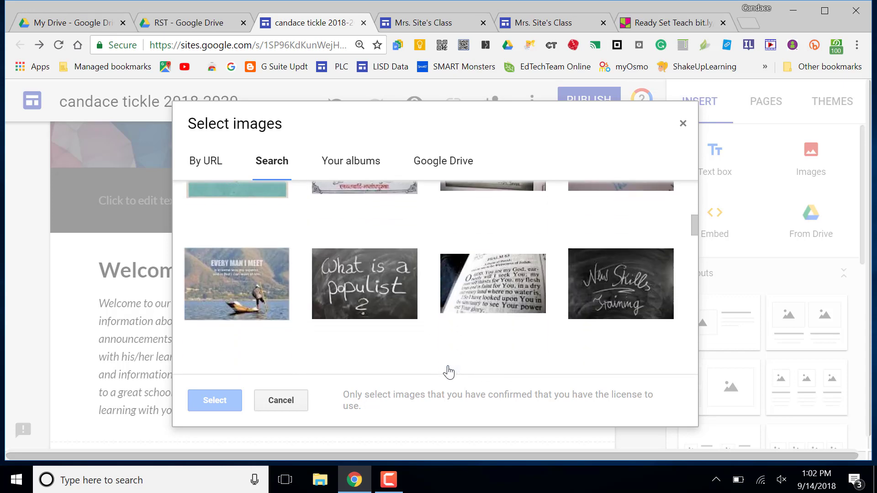
scroll(448, 373, down, 2)
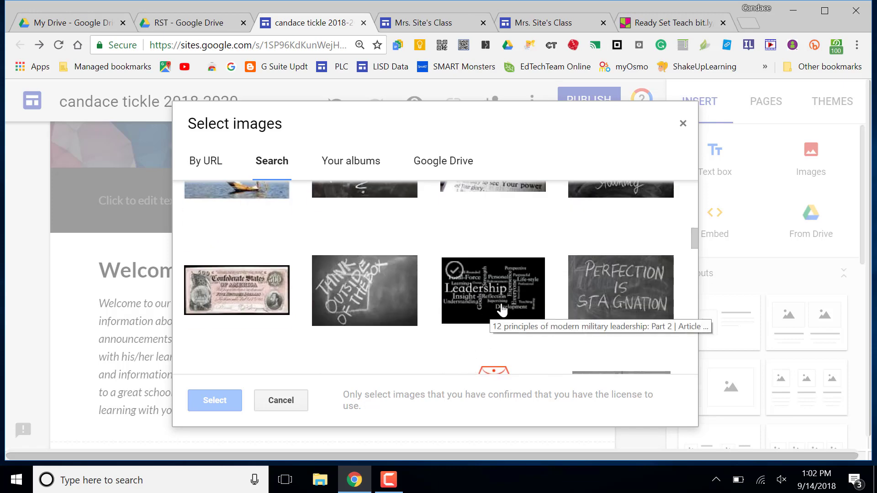
scroll(491, 358, down, 3)
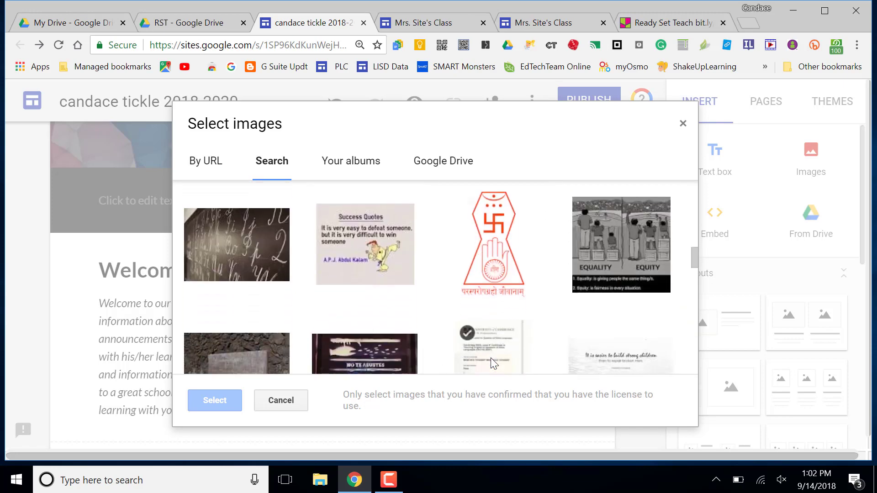
scroll(491, 358, down, 2)
scroll(490, 358, up, 7)
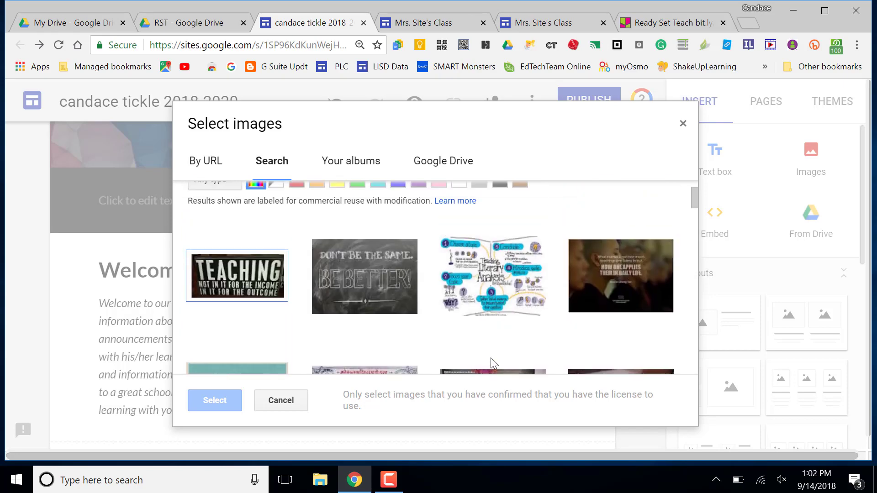
scroll(491, 357, up, 2)
Step: Refine the image search to 'teaching quote believe in yourself' and browse the results
click(332, 215)
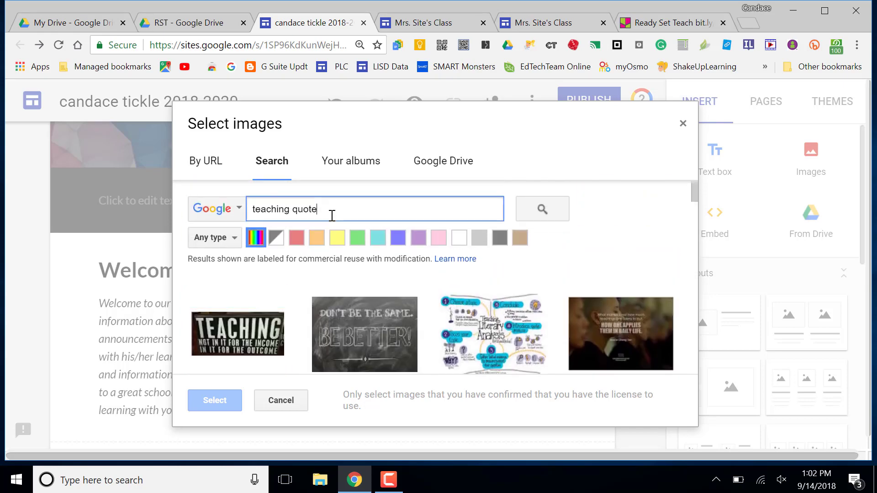
text(believe )
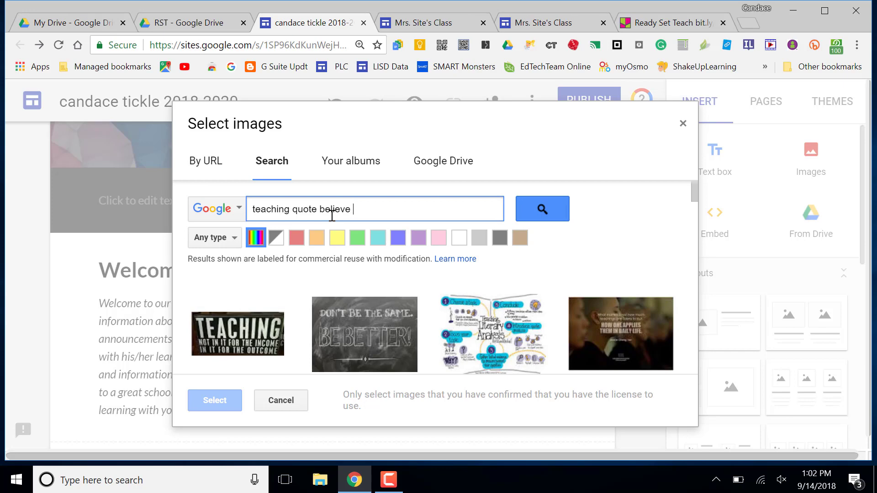
text(in yourself)
key(Return)
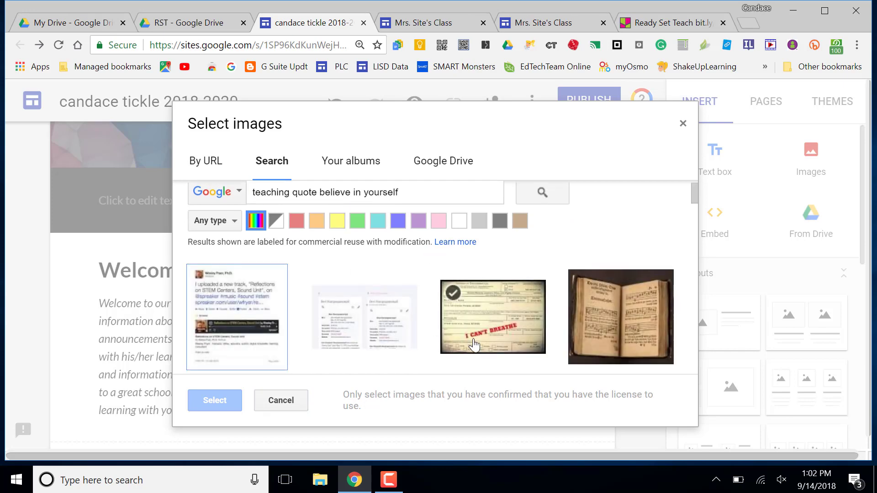
scroll(475, 345, down, 3)
scroll(476, 346, down, 5)
scroll(475, 346, up, 8)
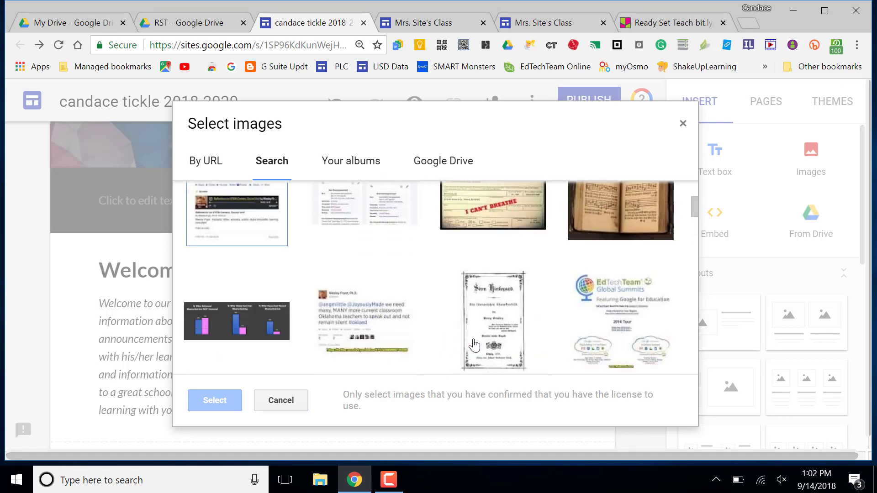
click(476, 346)
Step: Search just 'believe in yourself' and pick the 'If you Believe in yourself Anything is possible' image
drag(317, 209, 237, 211)
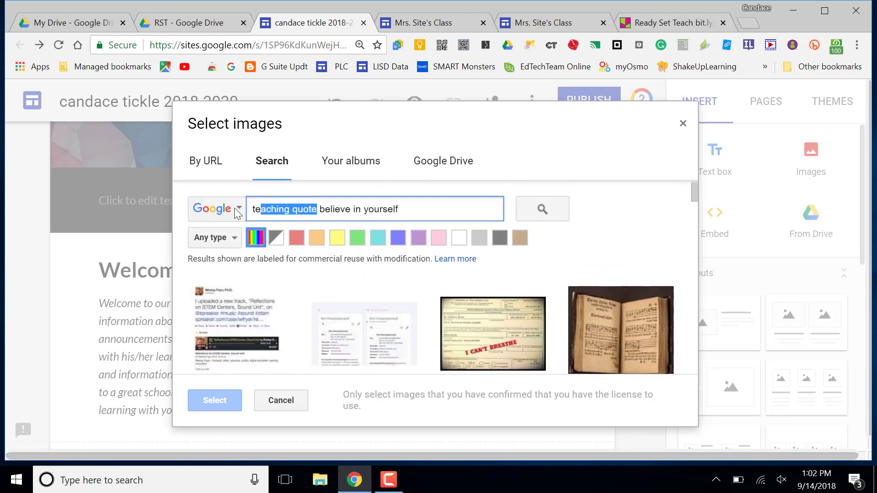
key(BackSpace)
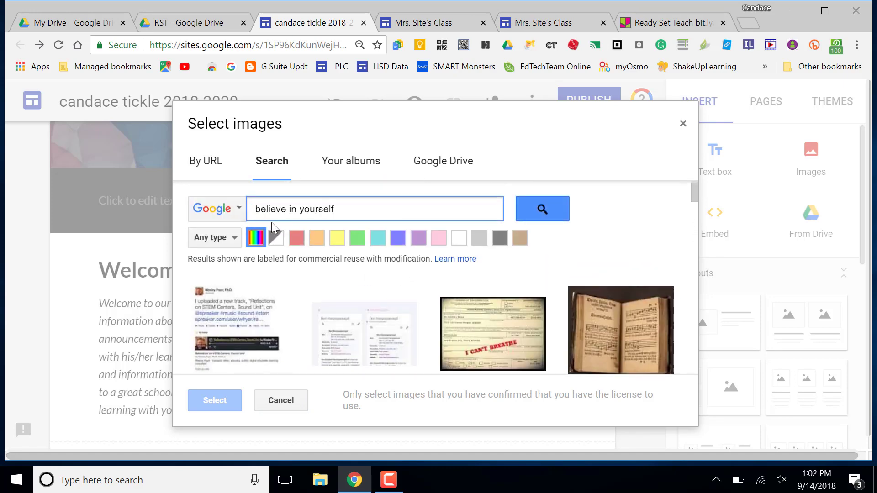
key(Return)
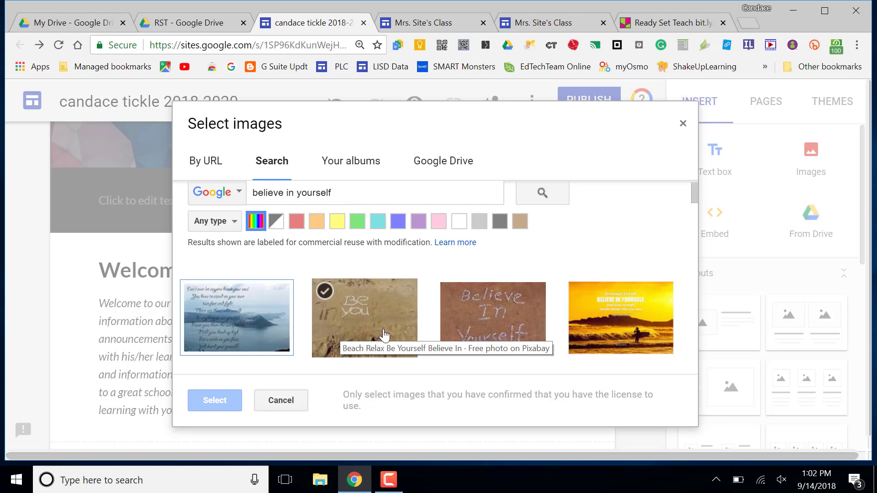
scroll(483, 337, down, 1)
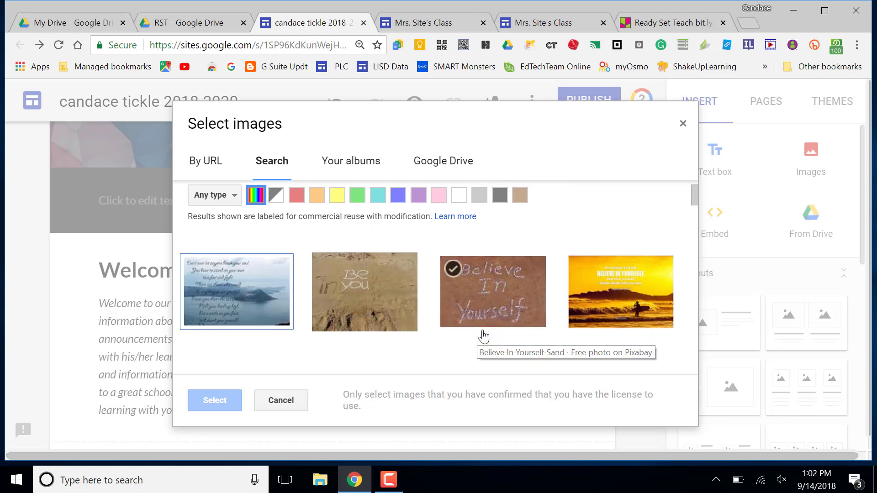
scroll(483, 337, down, 5)
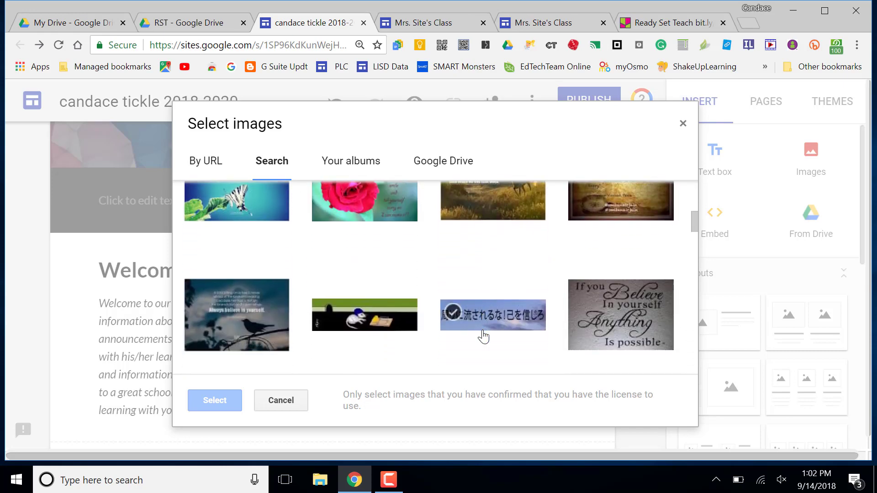
scroll(484, 337, down, 1)
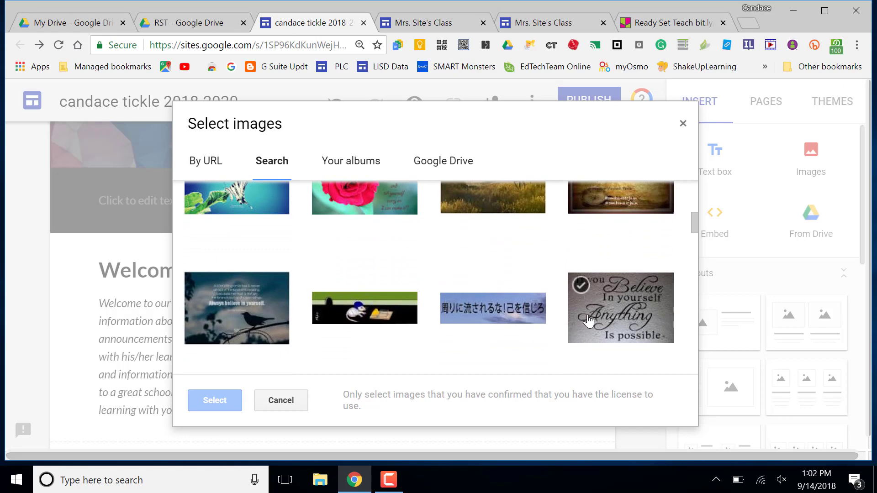
click(613, 319)
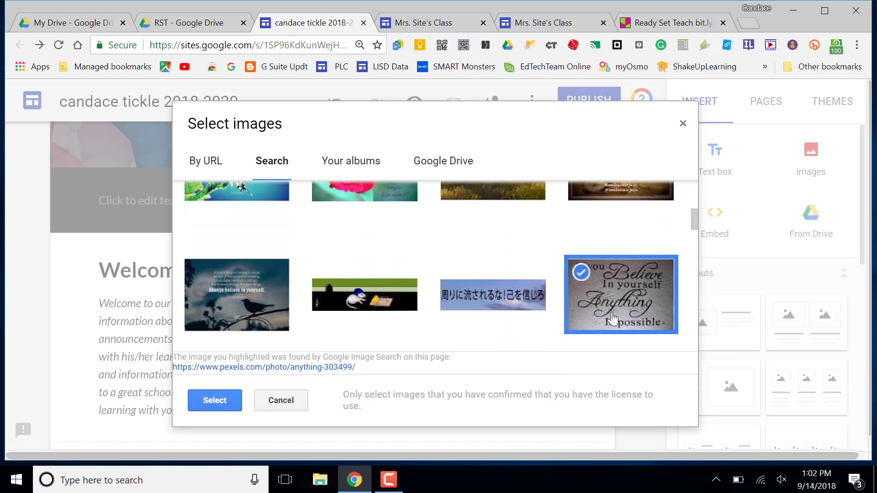
Step: Insert the 'Anything is possible' quote image beside the Welcome text and enlarge it slightly
click(214, 401)
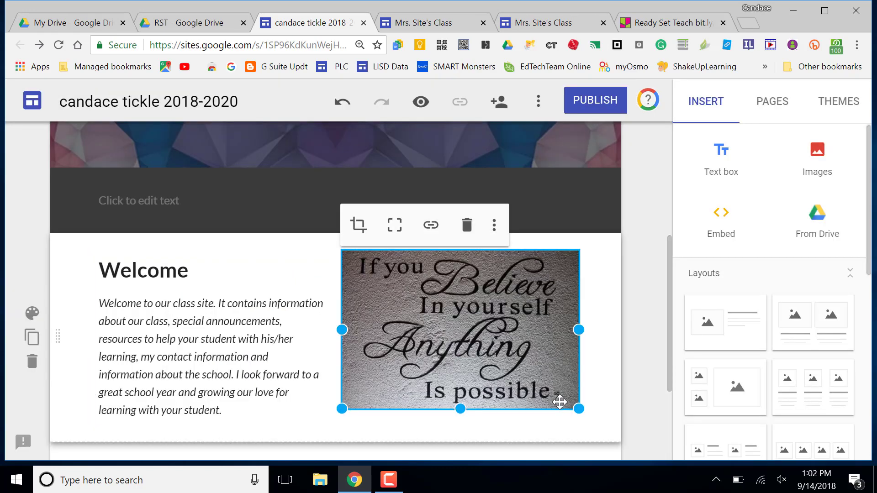
drag(579, 408, 587, 424)
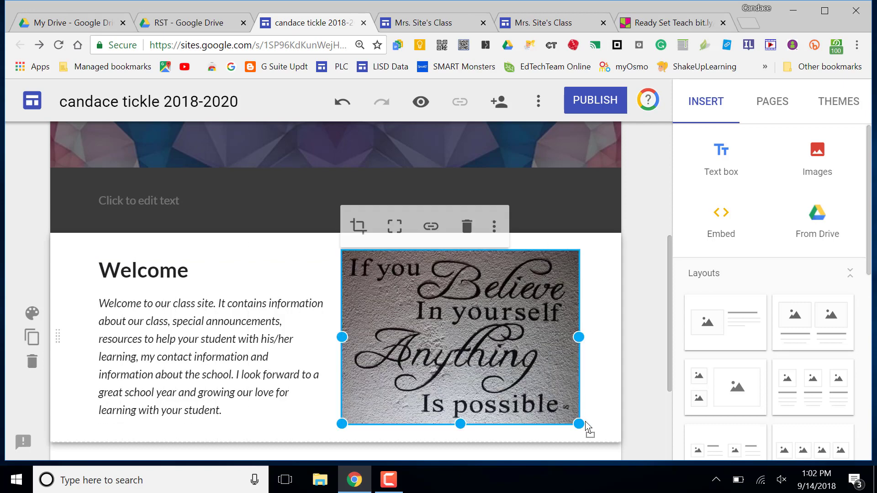
click(638, 402)
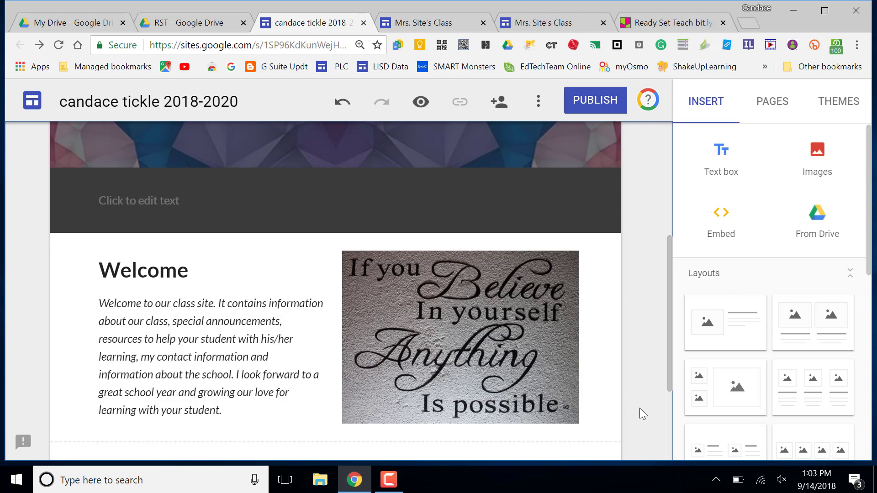
click(546, 388)
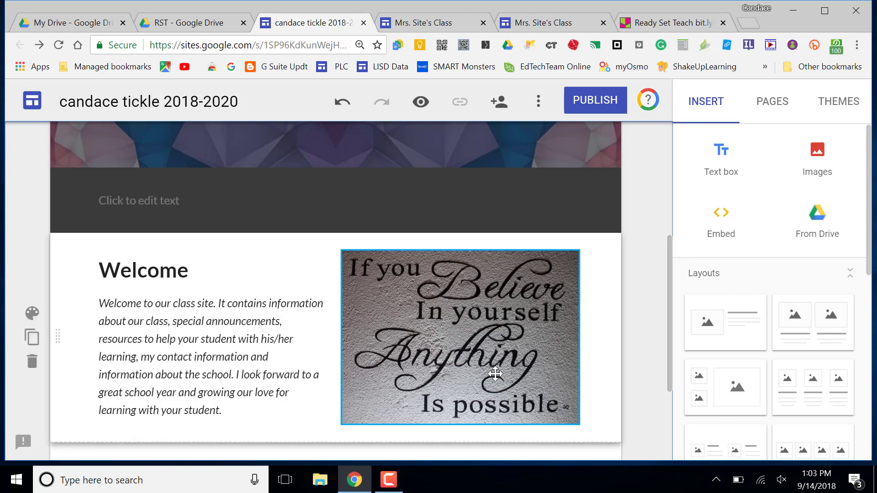
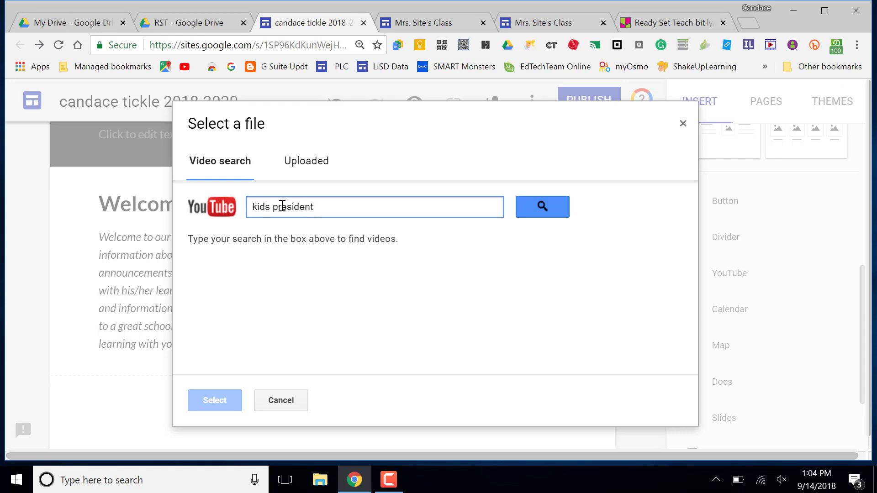
Step: Search for Kid President videos and embed 'Kid President's Pep Talk to Teachers and Students!' below the welcome section
key(Return)
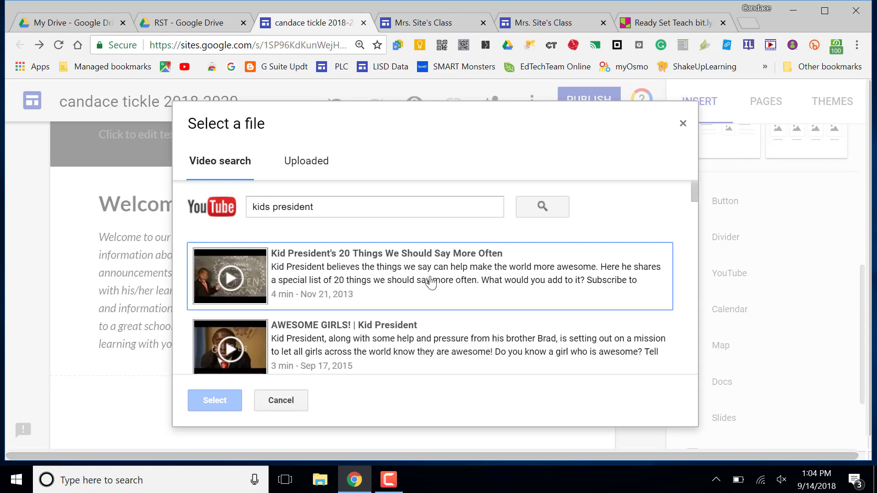
scroll(451, 310, down, 4)
scroll(452, 314, down, 1)
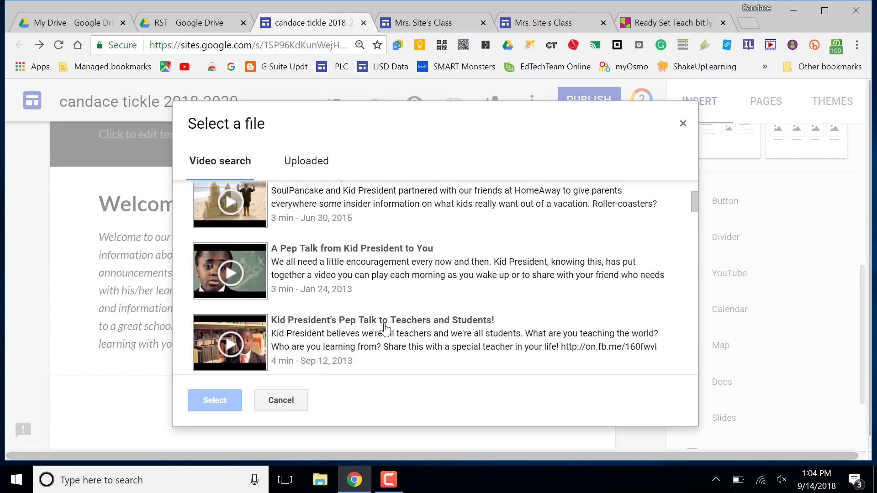
scroll(388, 350, down, 1)
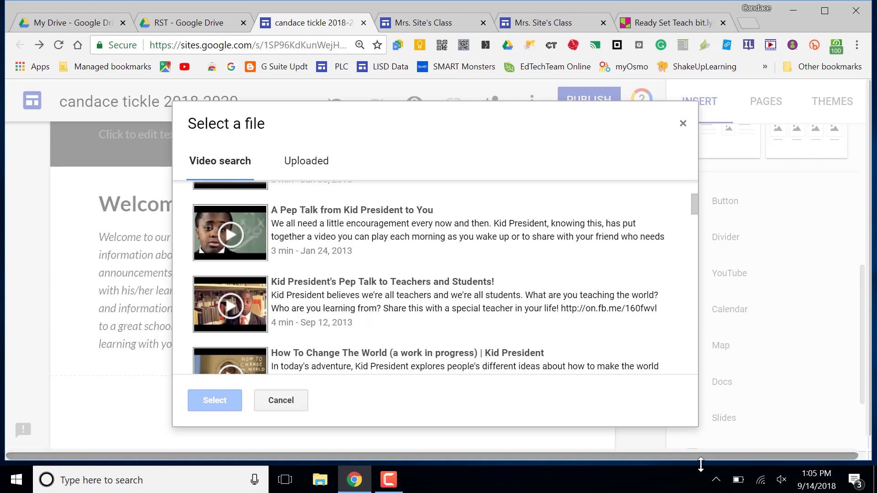
click(389, 480)
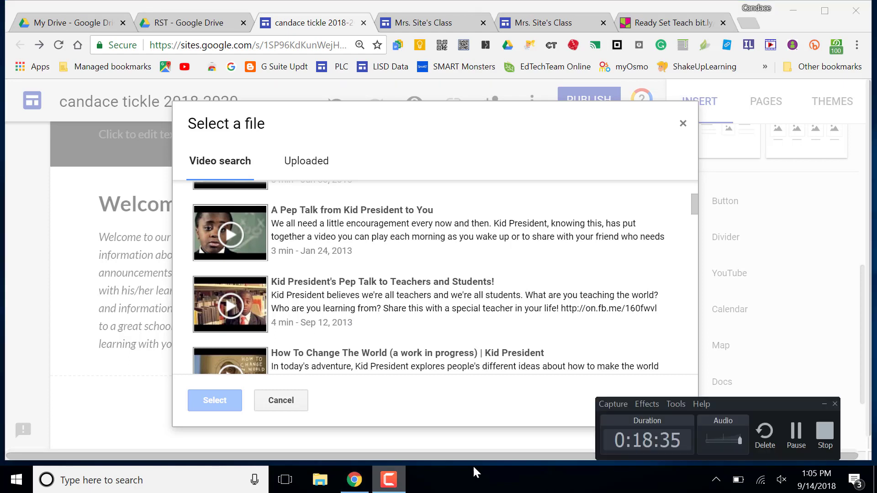
click(796, 434)
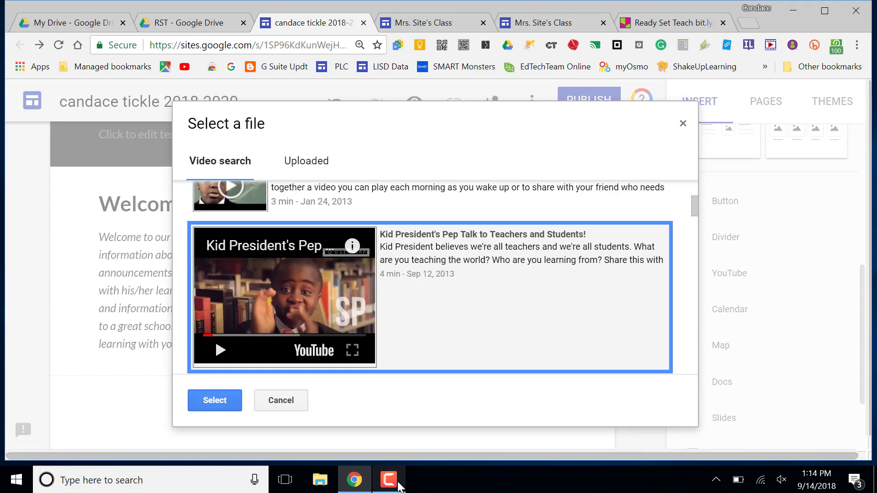
mouse_move(388, 480)
click(402, 438)
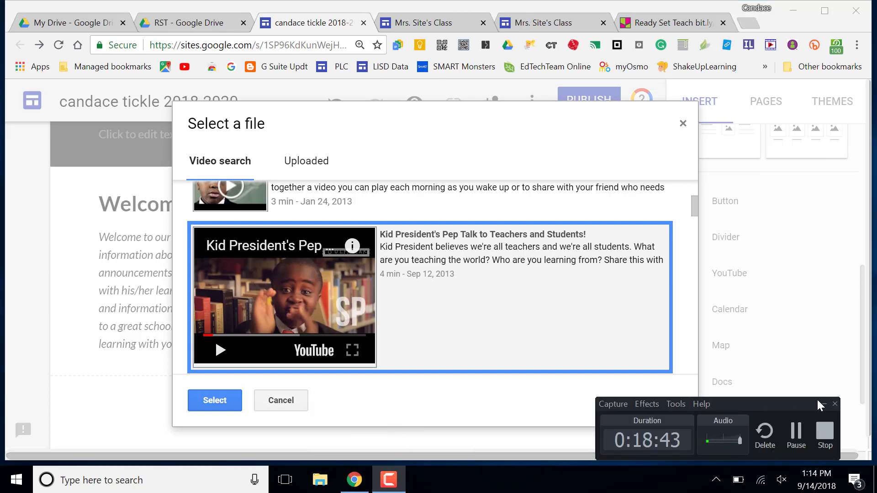
click(824, 405)
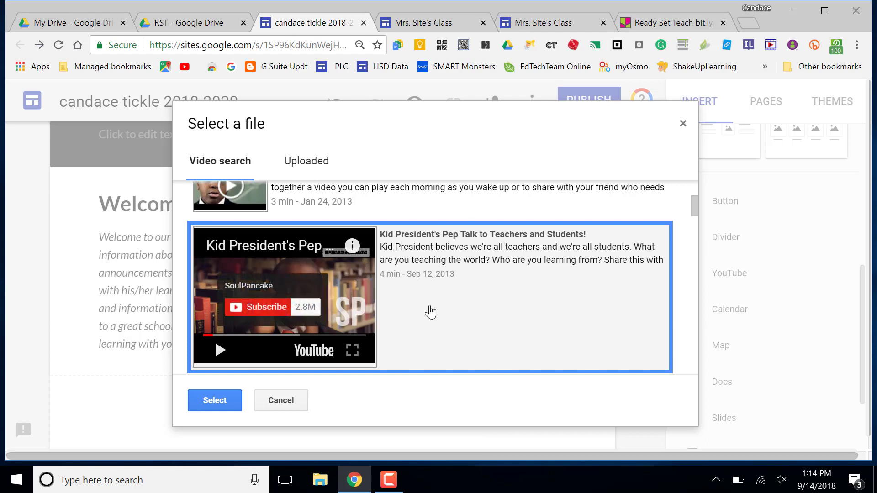
click(214, 401)
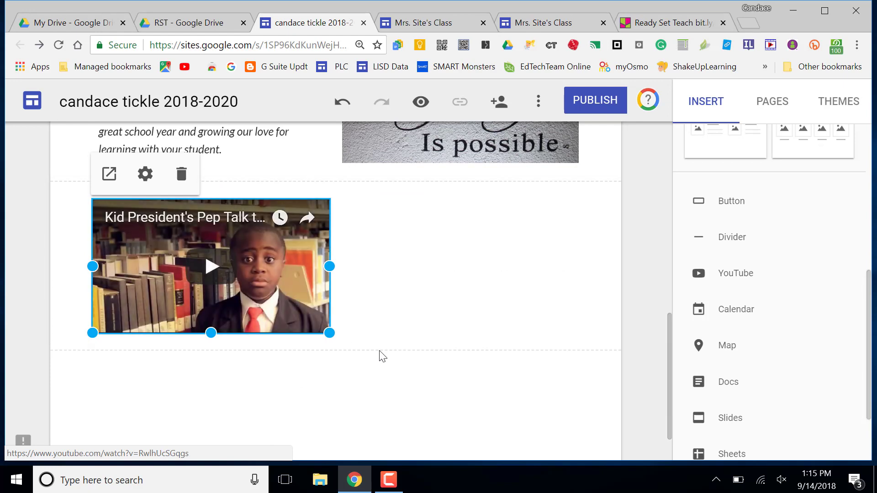
Step: Drag the Kid President video to the section's centre and confirm its red progress bar setting
drag(253, 261, 351, 258)
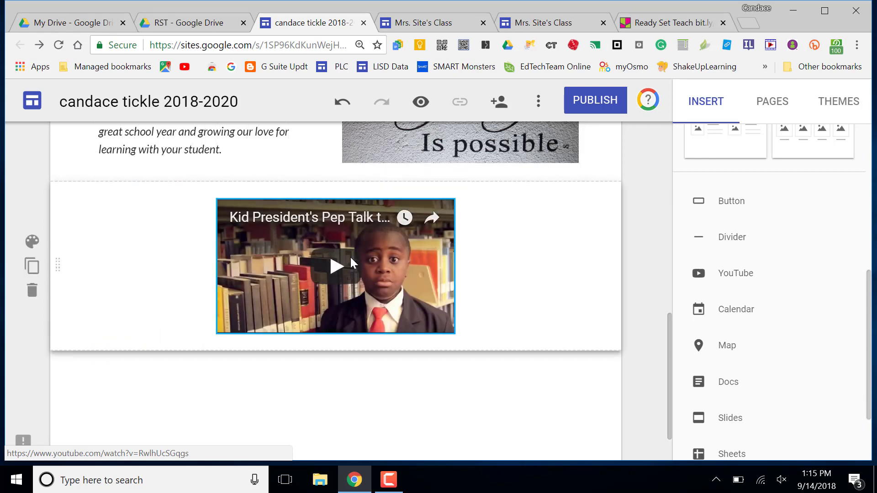
click(270, 262)
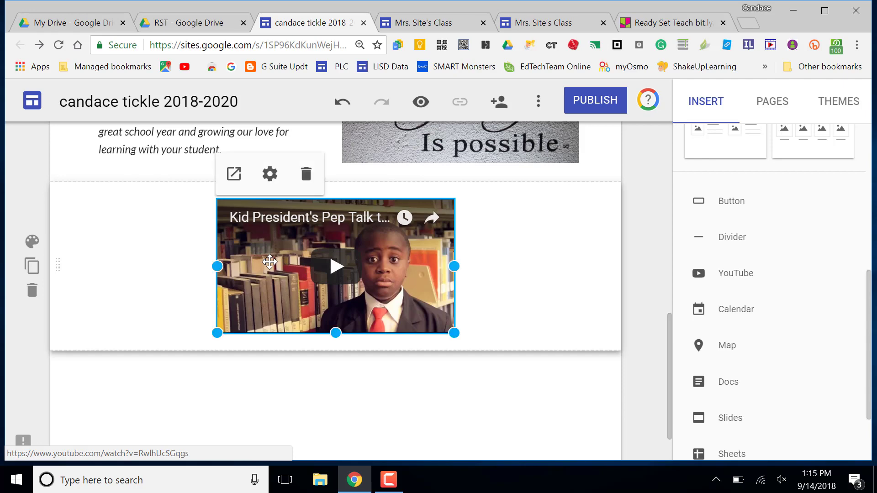
click(269, 174)
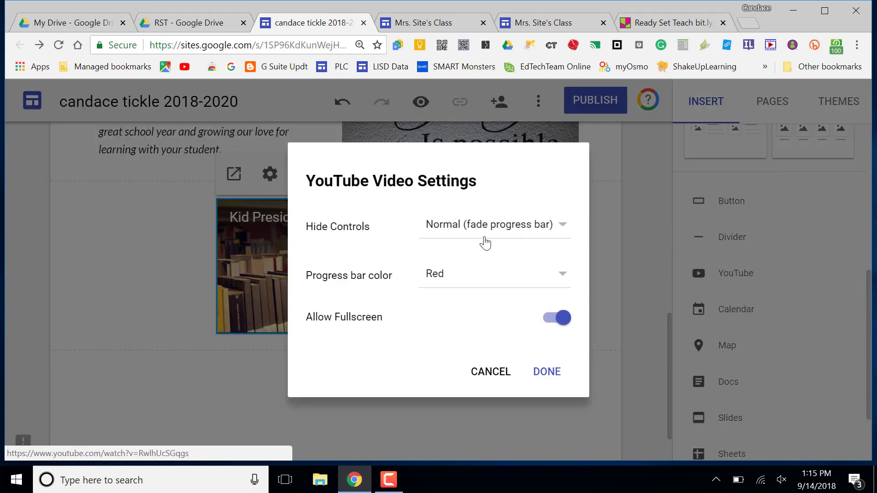
click(562, 281)
click(563, 281)
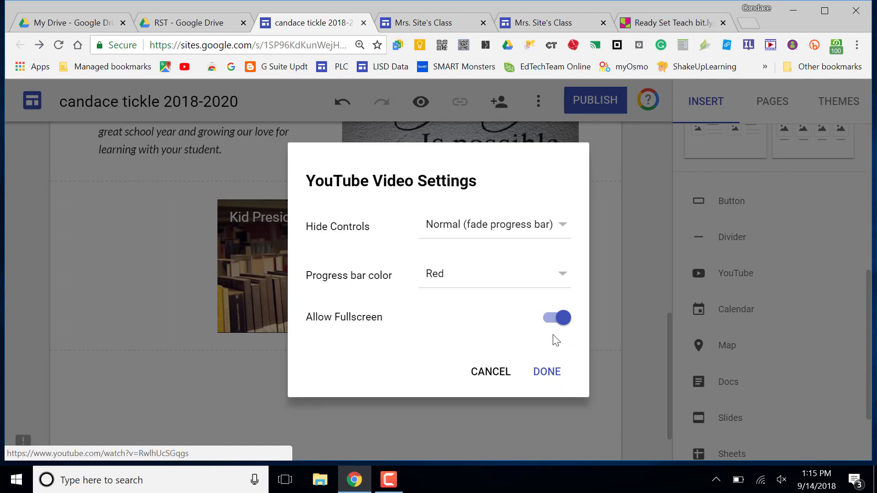
click(548, 376)
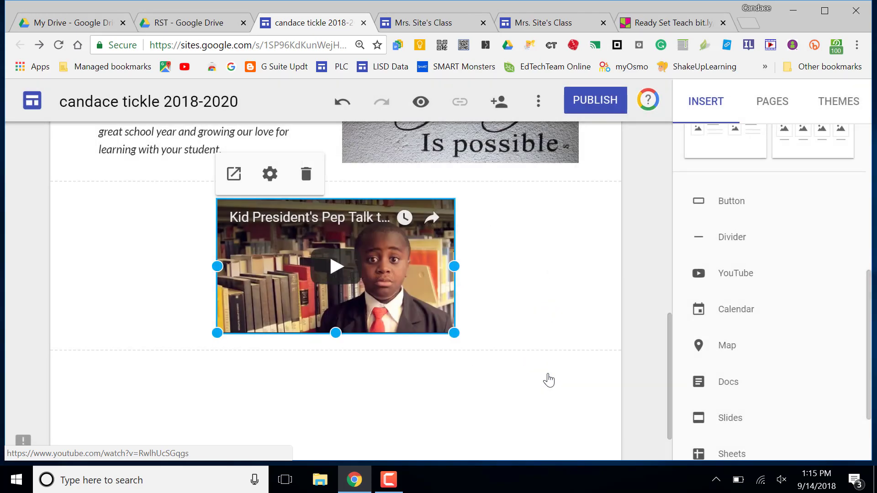
click(550, 380)
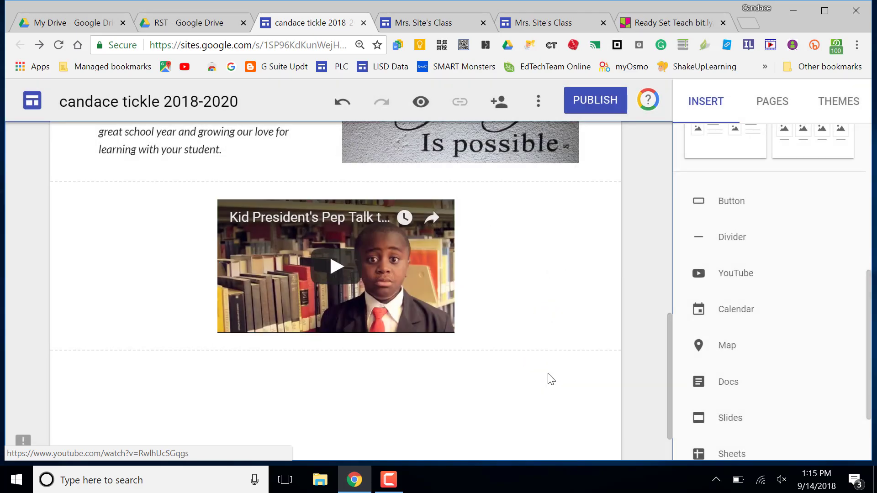
scroll(548, 375, up, 10)
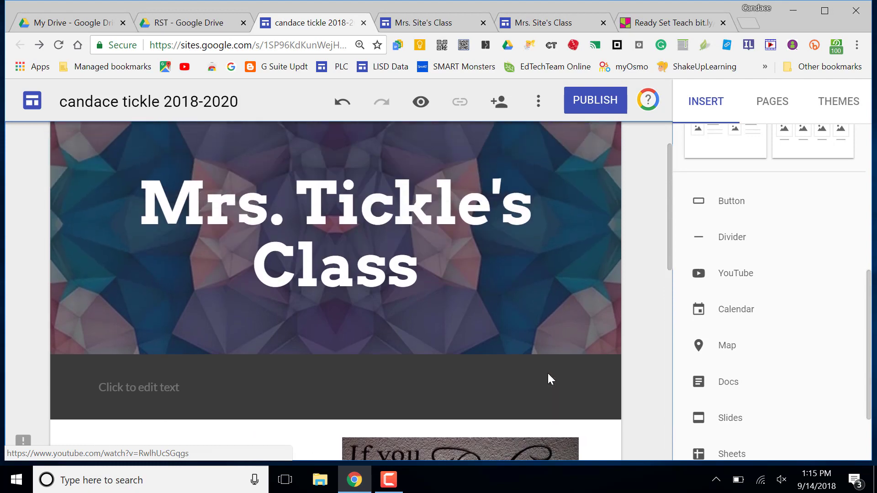
Step: Insert a text box below the video reading 'Last Updated 9/14/18'
scroll(548, 373, down, 8)
scroll(548, 374, down, 2)
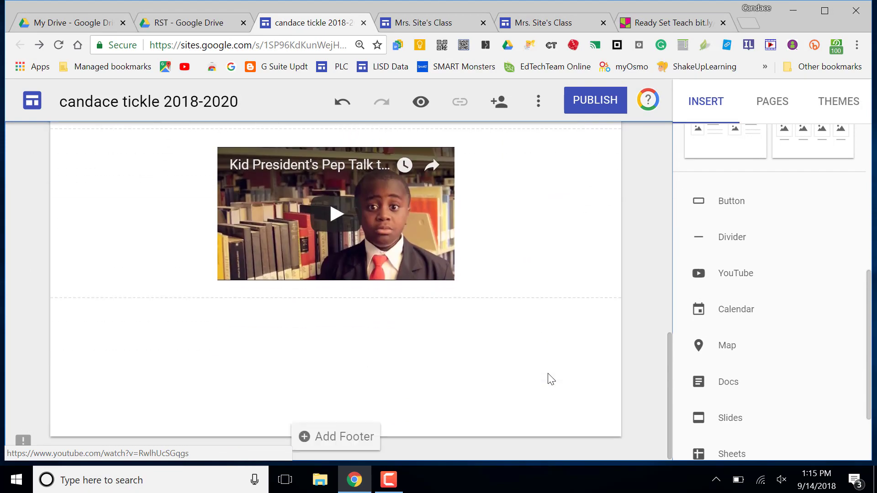
scroll(826, 261, up, 1)
scroll(827, 262, up, 6)
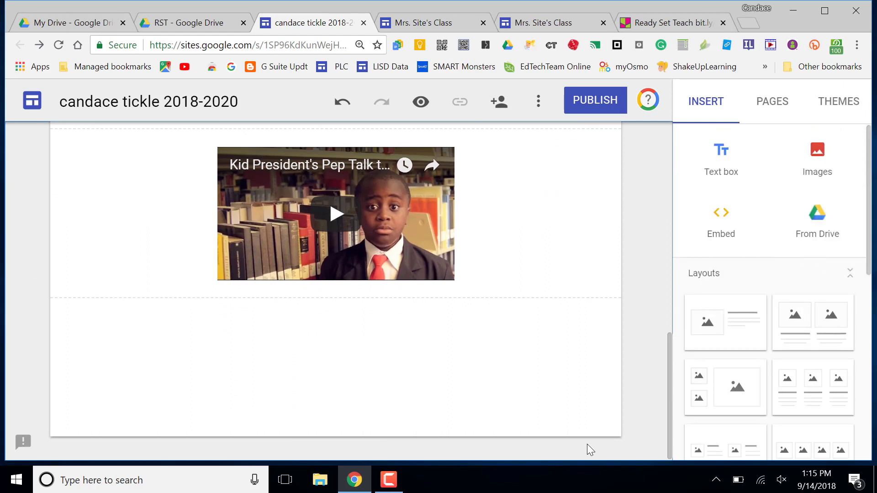
mouse_move(394, 486)
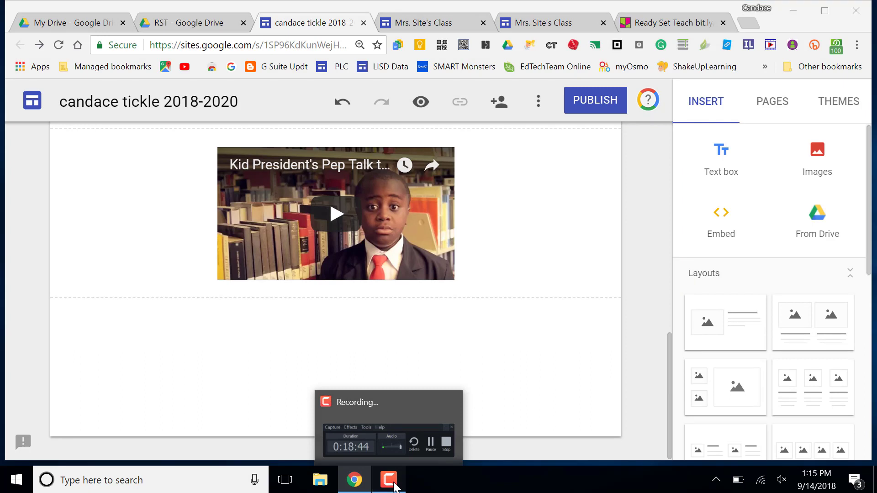
click(394, 486)
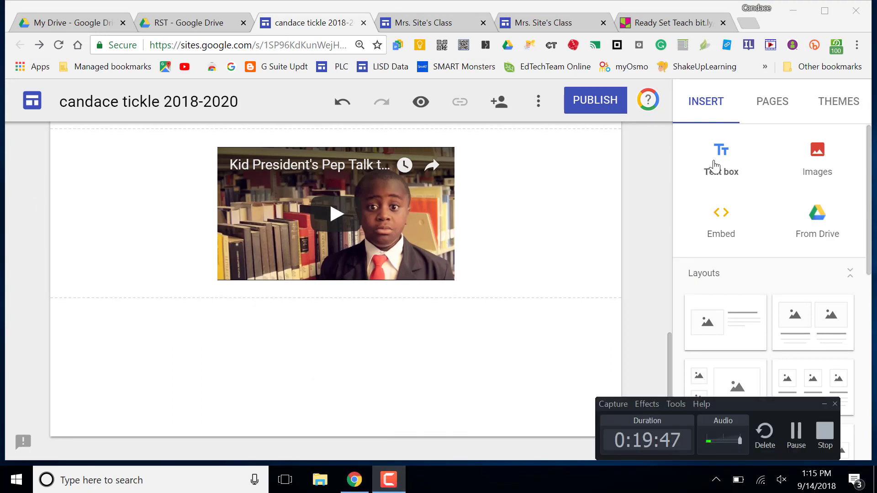
click(716, 167)
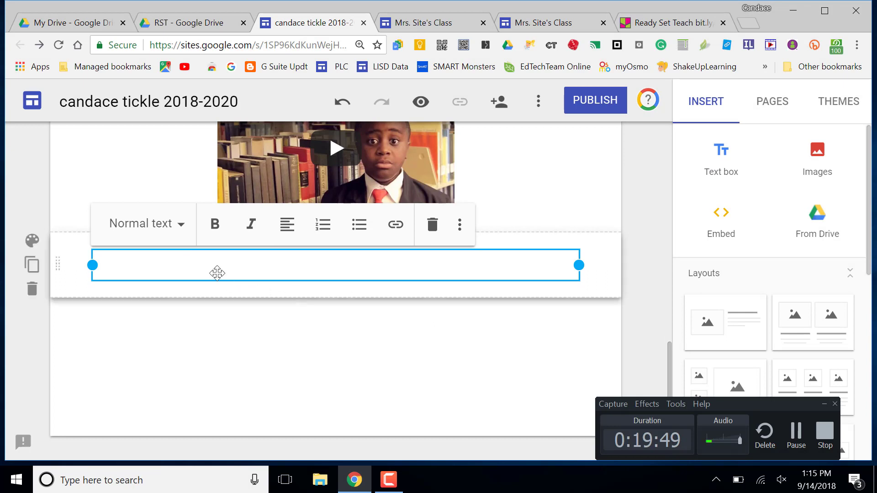
text(L)
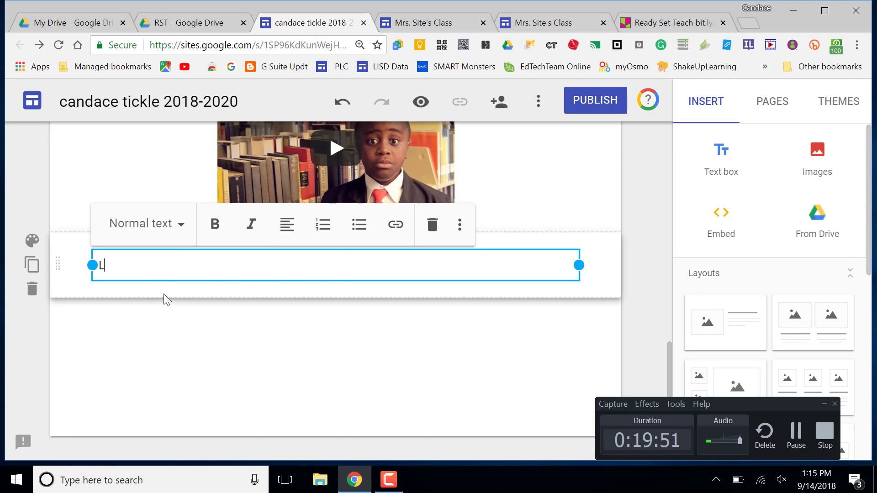
text(A)
key(BackSpace)
text(s)
key(BackSpace)
text(ast Update)
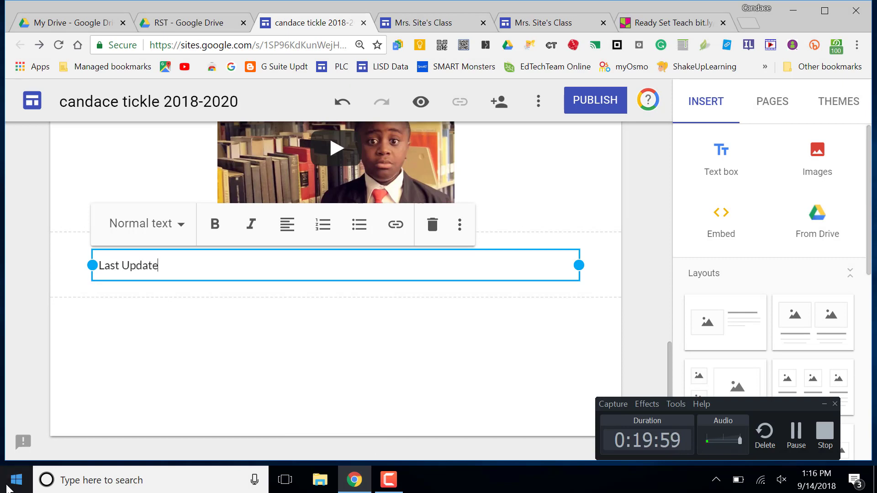
text(d 9/14/)
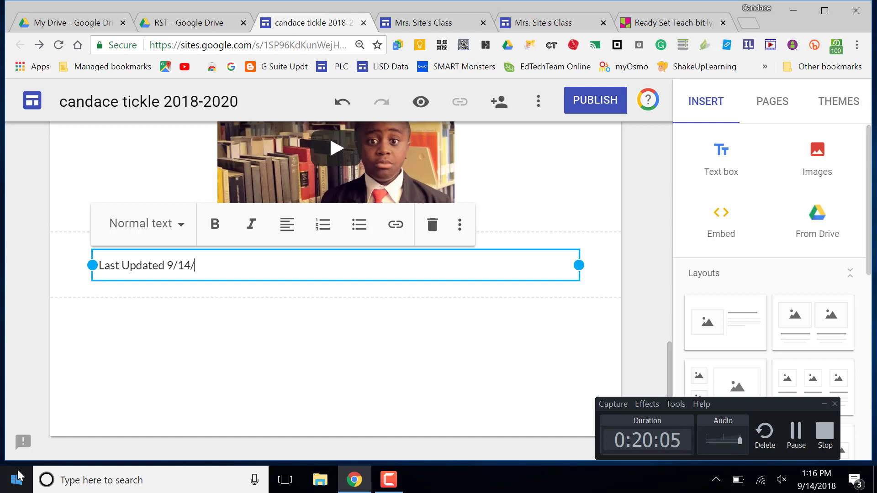
text(18)
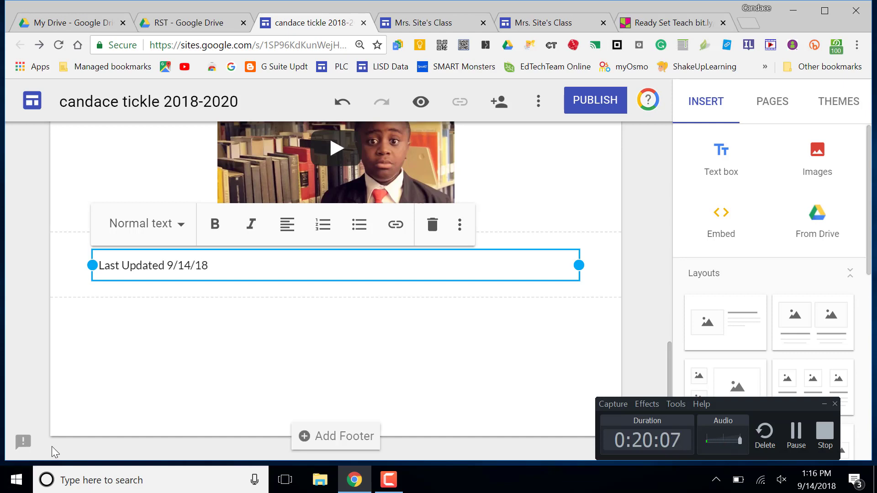
click(303, 372)
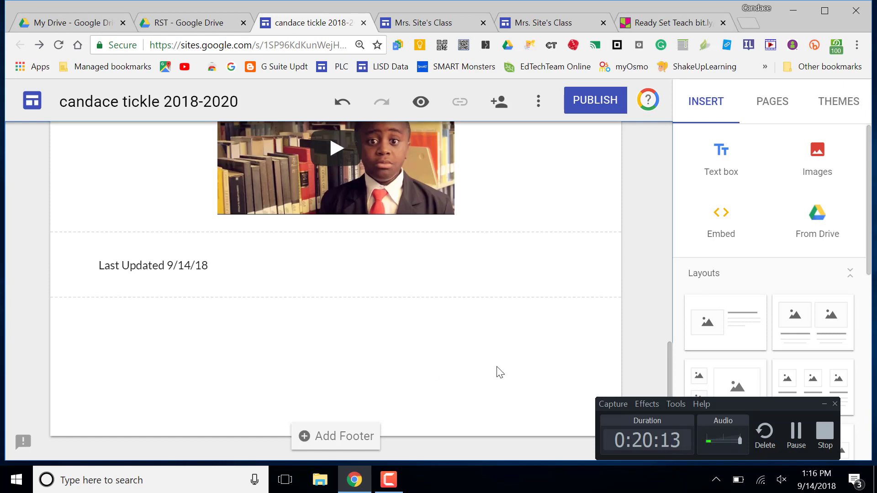
click(824, 404)
Step: Create a new page named 'About Me' from the Pages panel
scroll(590, 342, up, 15)
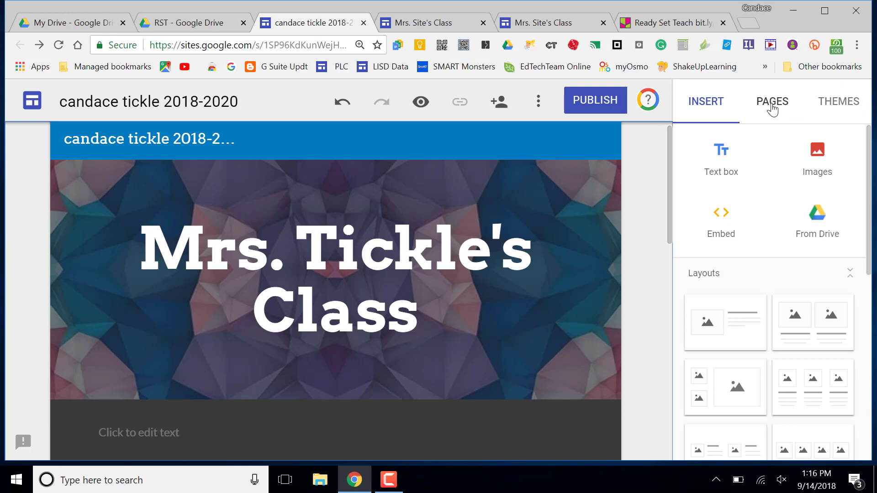
click(772, 105)
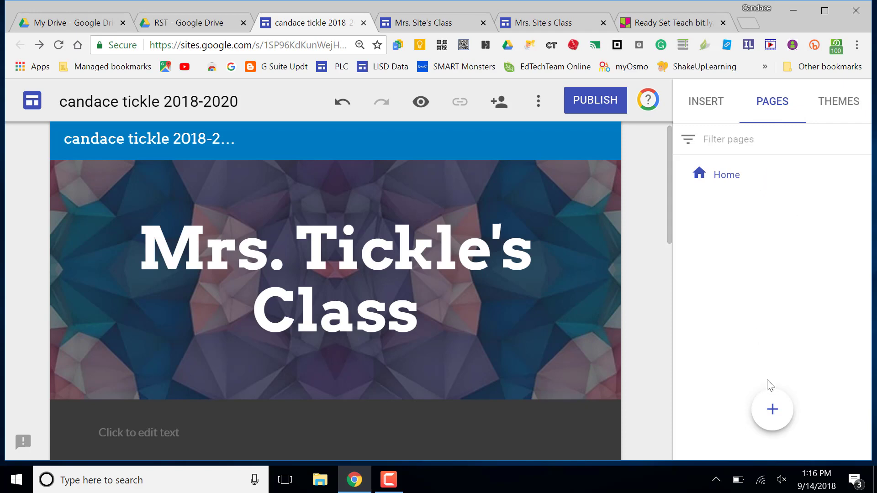
mouse_move(771, 405)
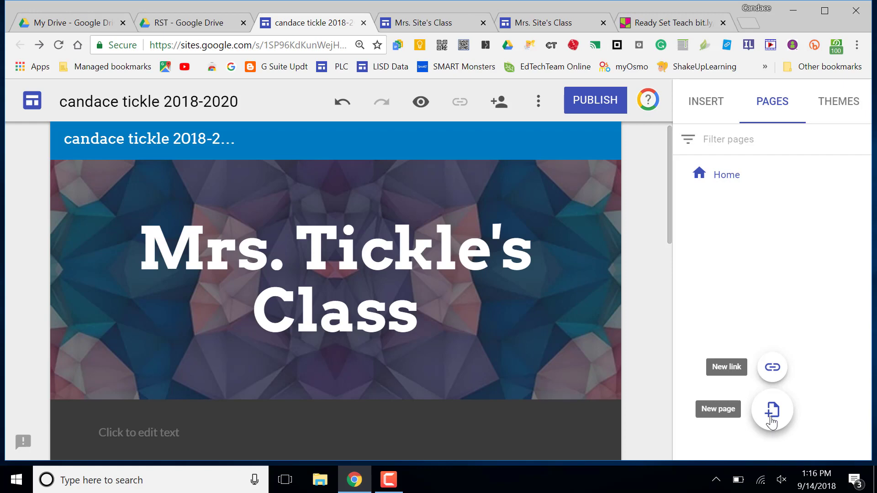
click(772, 421)
click(771, 418)
right_click(779, 421)
click(780, 421)
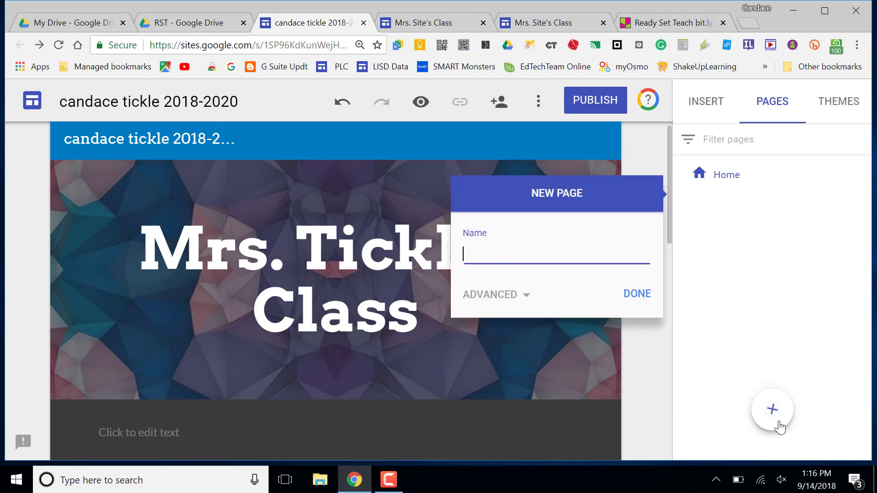
text(About Me)
right_click(640, 298)
click(640, 298)
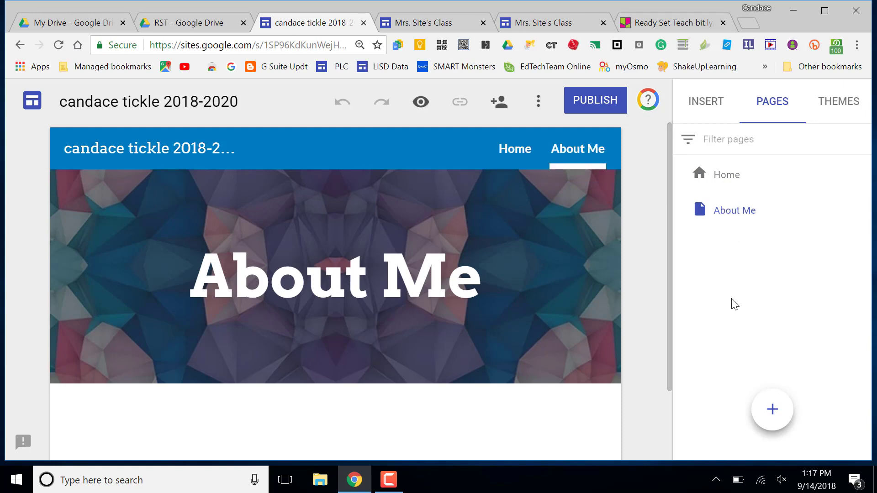
Step: Create another page named 'Announcements'
click(773, 414)
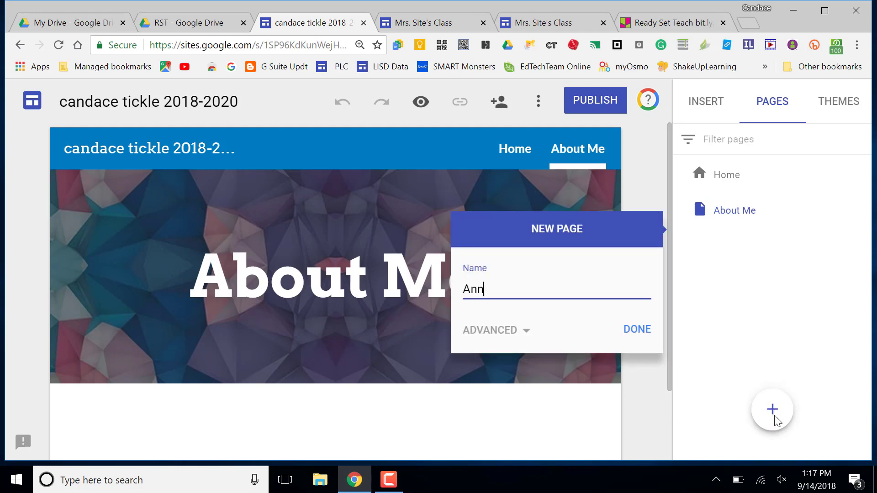
text(ements)
click(637, 342)
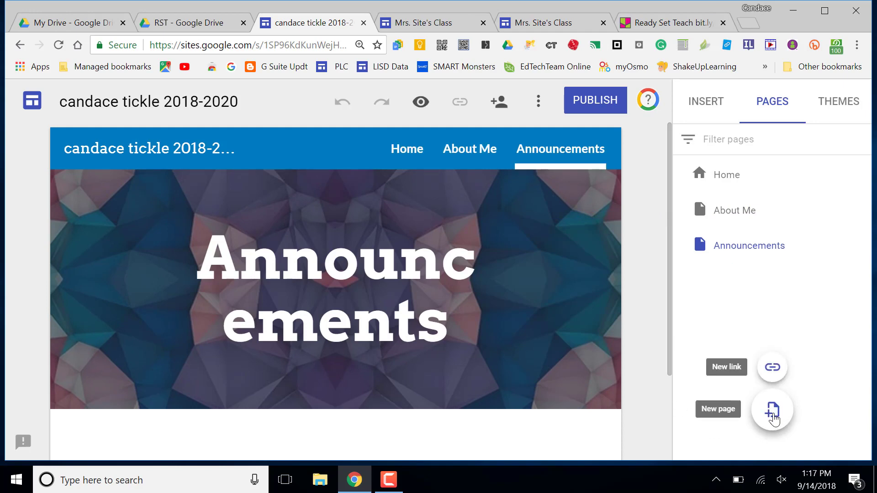
Step: Create a new page named 'Assignments'
click(773, 420)
text(Assignments)
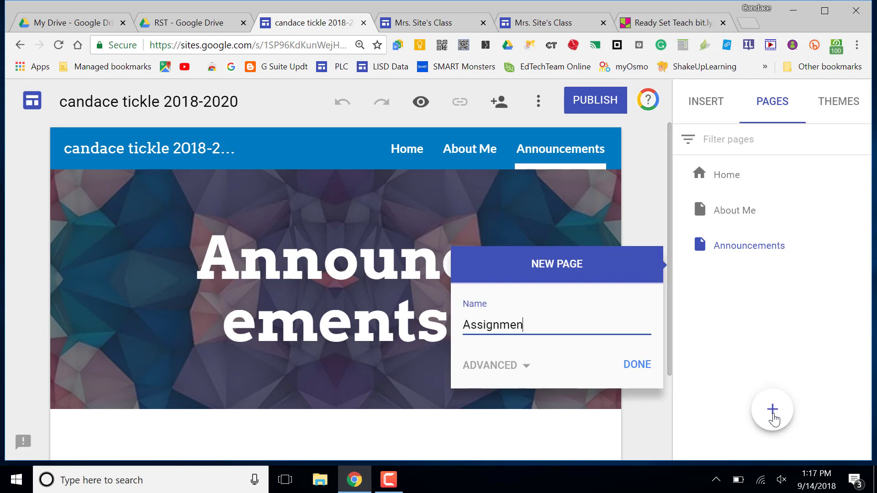
right_click(637, 369)
click(638, 368)
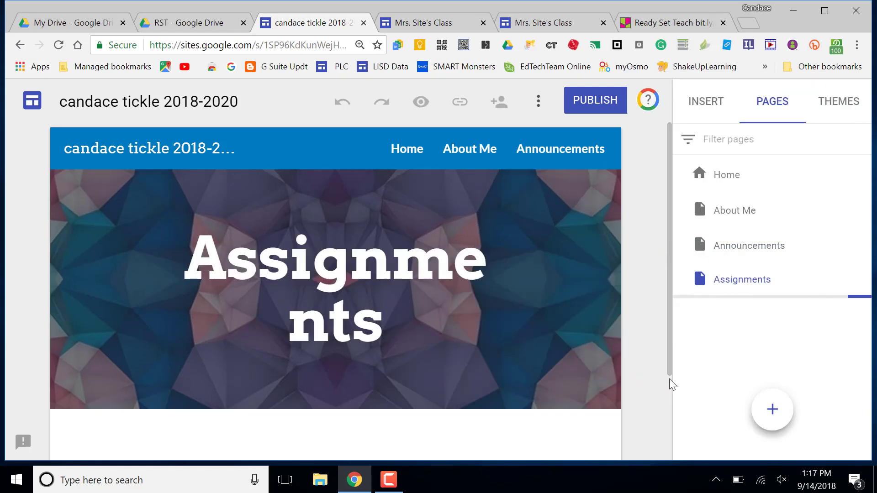
Step: Create a new page named 'Contact Me'
mouse_move(777, 425)
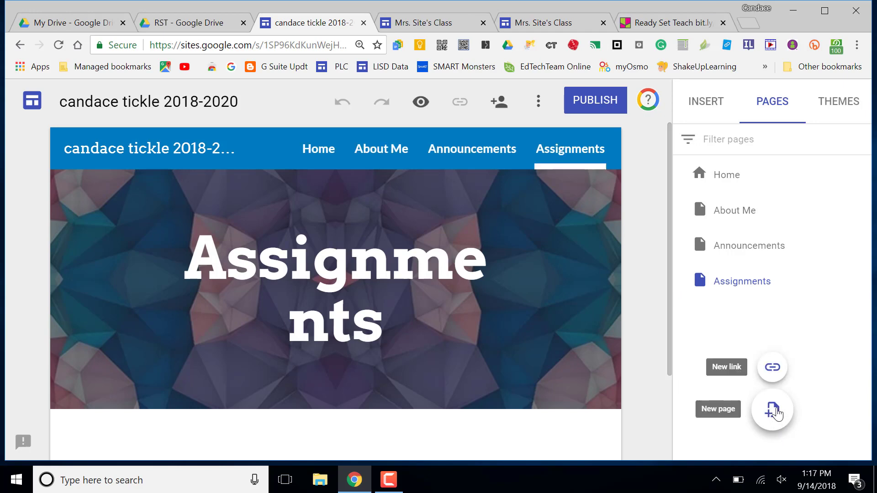
right_click(778, 415)
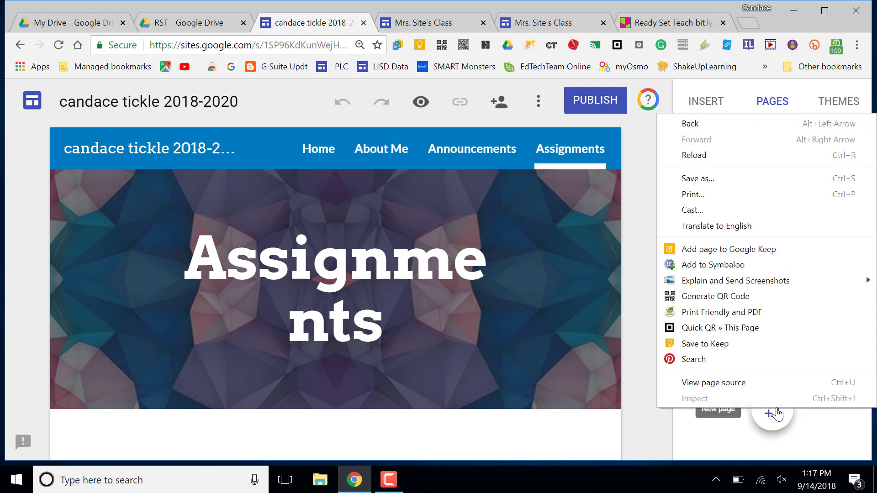
click(778, 414)
click(778, 415)
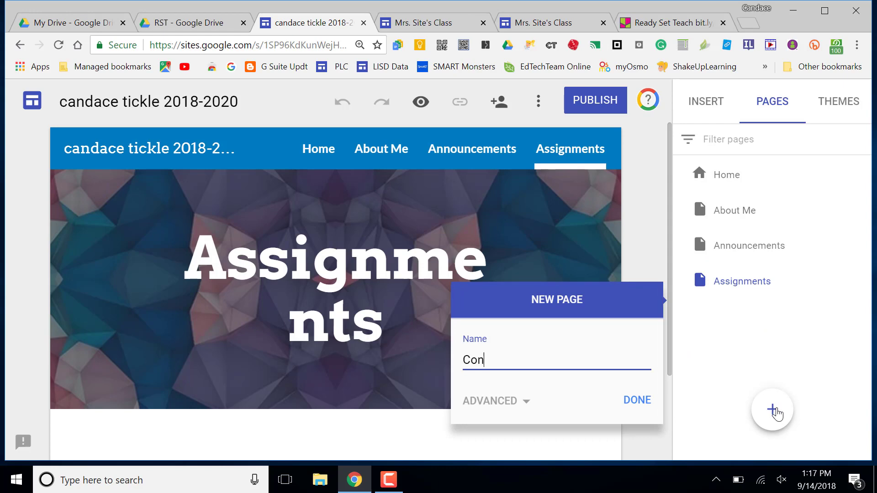
text(Contact Me)
click(639, 402)
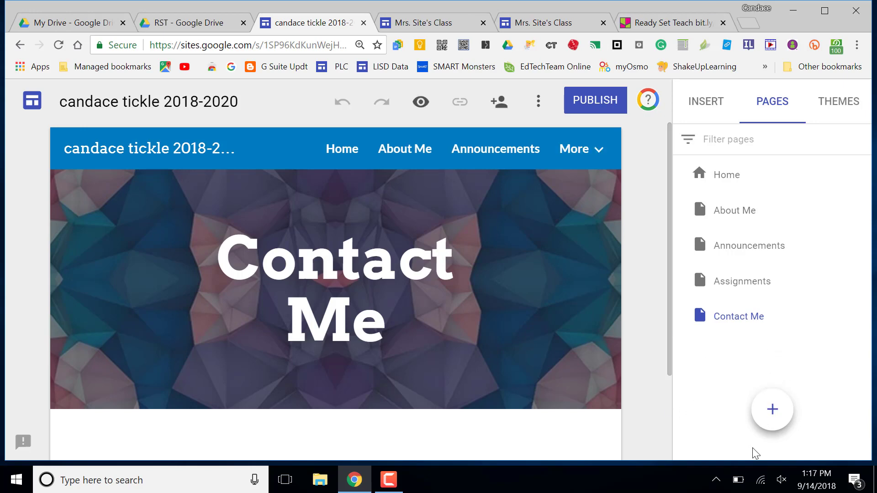
Step: Create a new page named 'Resources'
mouse_move(777, 425)
click(777, 408)
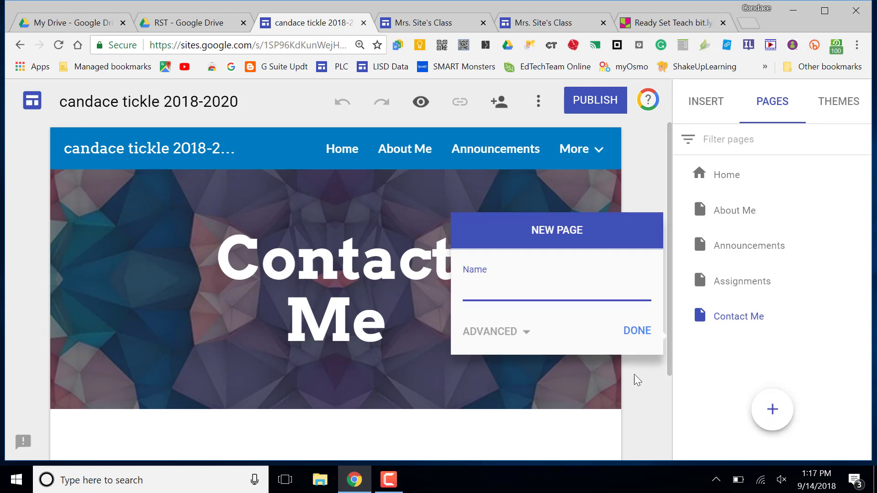
text(Resources)
click(637, 330)
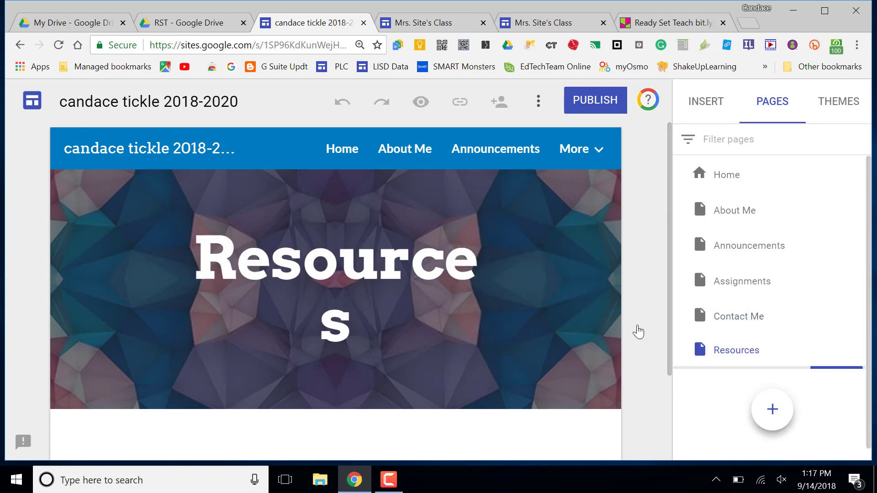
Step: Add a 'Chromebooks' subpage under the Resources page
scroll(836, 375, down, 1)
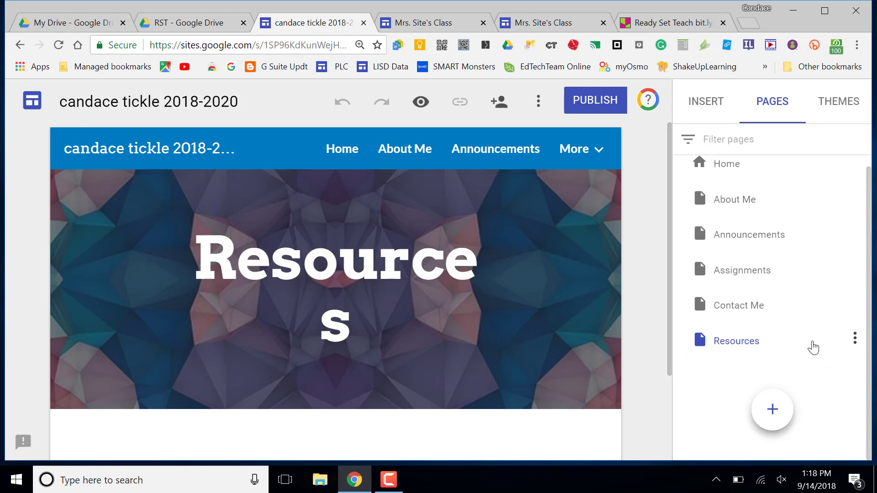
mouse_move(779, 351)
click(854, 341)
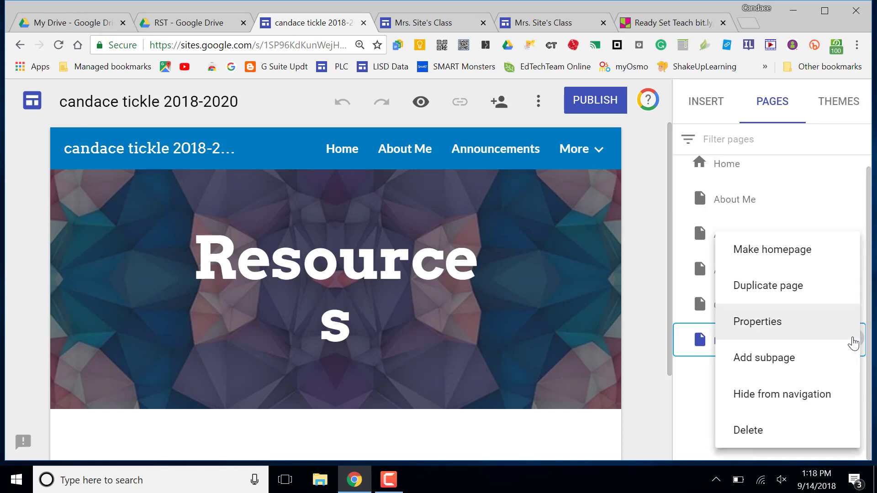
click(799, 364)
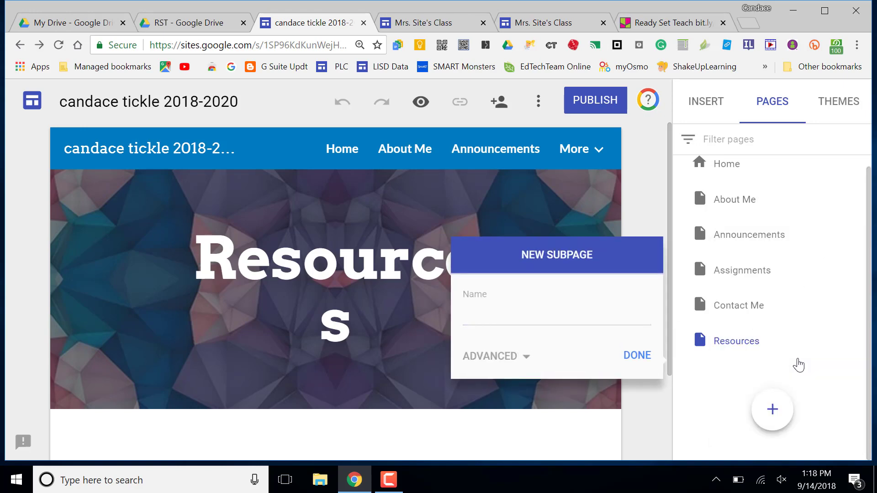
click(497, 321)
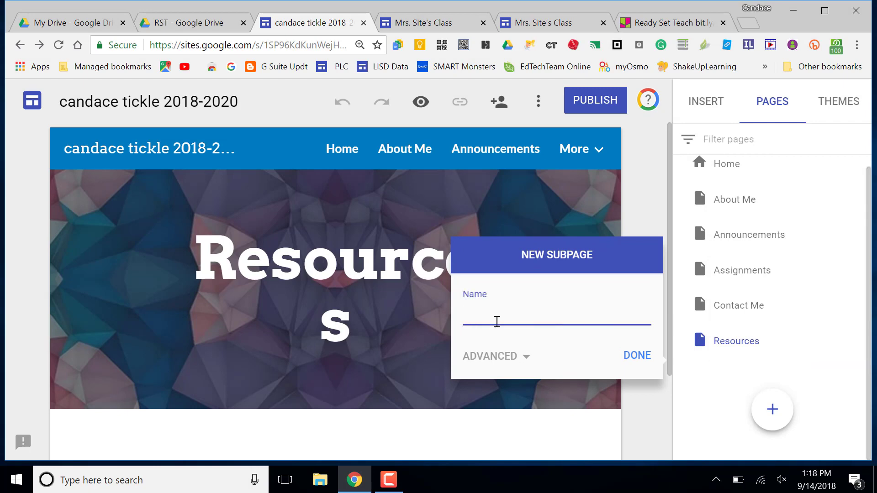
text(Chorm)
key(BackSpace)
key(BackSpace)
key(BackSpace)
text(romeboo)
click(633, 363)
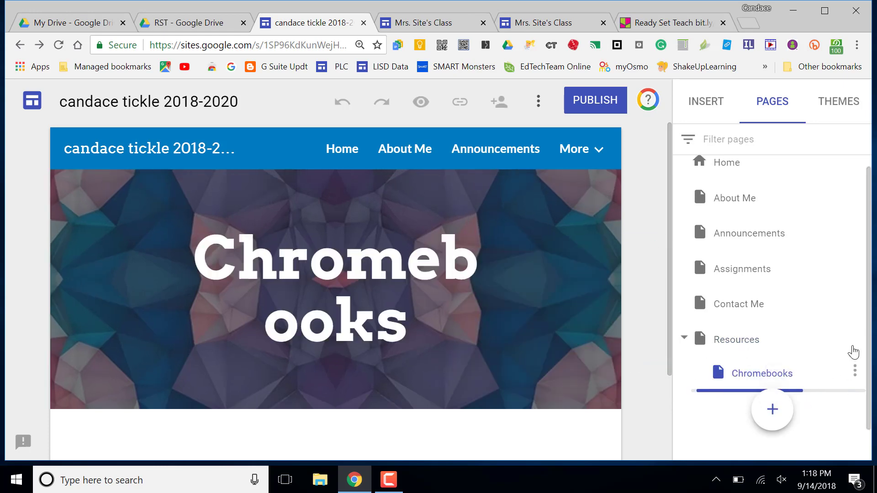
Step: Add an 'Other Resources' subpage under Resources as well
scroll(852, 352, down, 1)
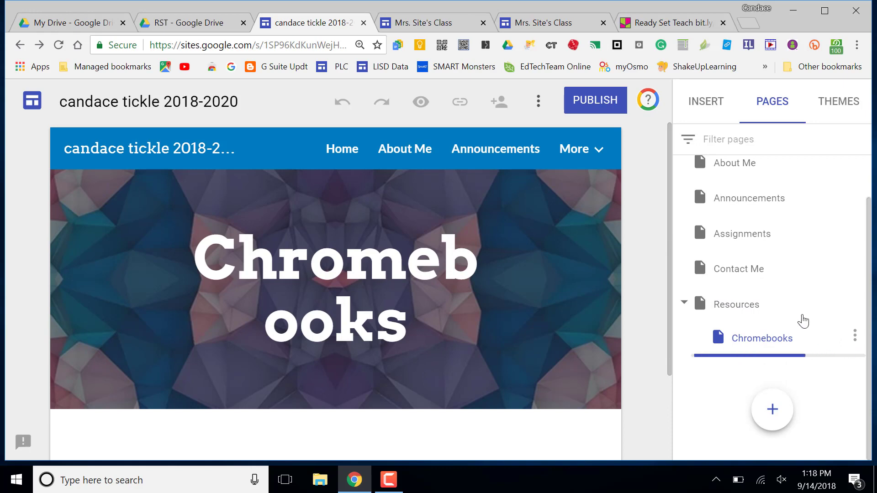
click(746, 311)
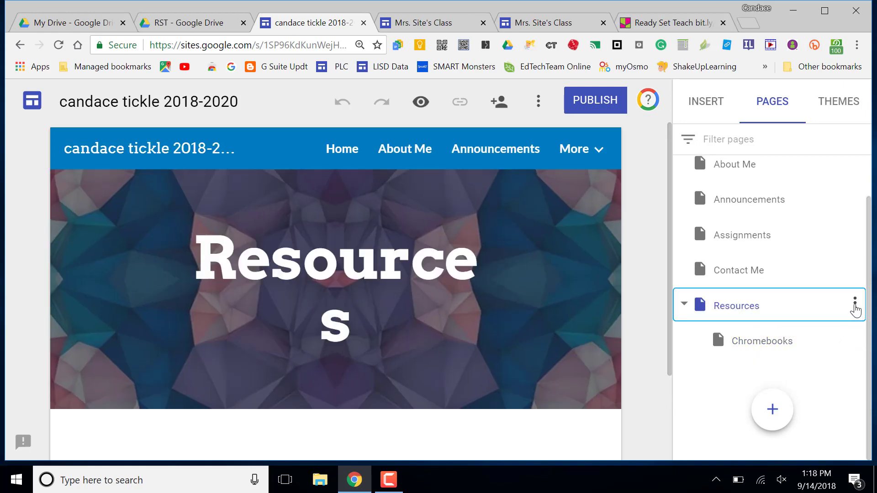
click(855, 305)
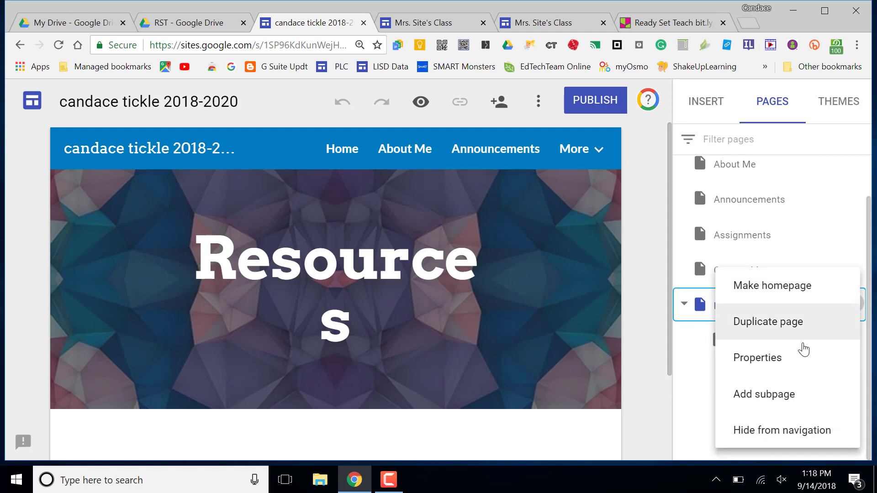
click(790, 400)
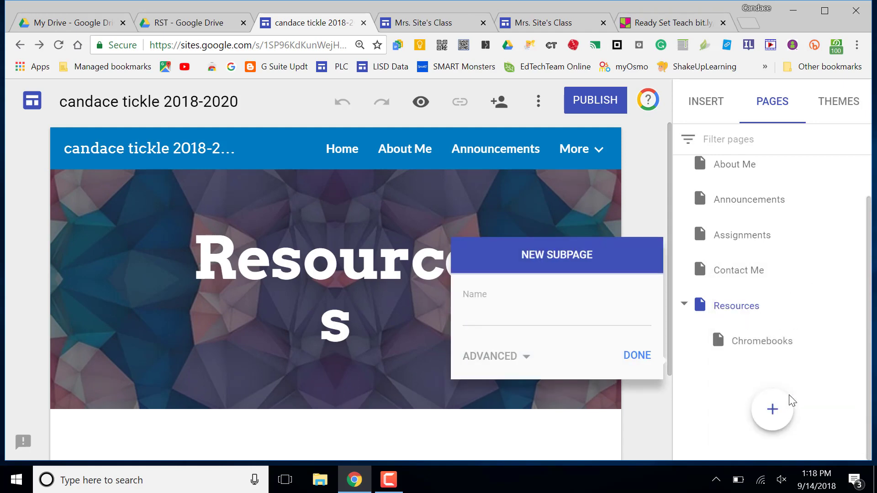
click(477, 321)
text(Other REsourc)
key(BackSpace)
key(BackSpace)
key(BackSpace)
text(sources)
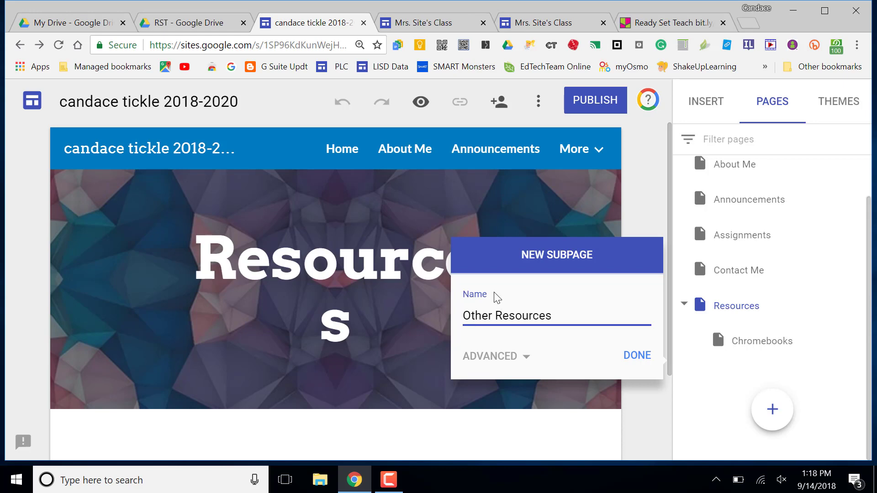
click(634, 361)
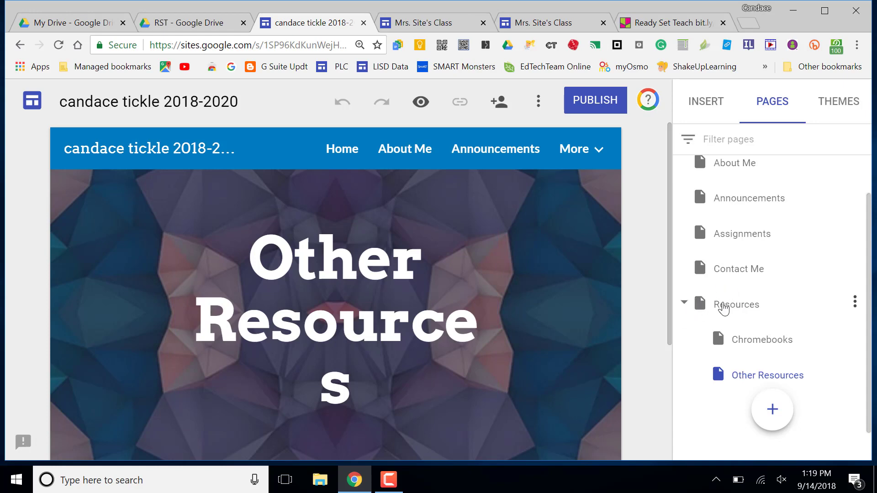
Step: Widen the Resources page title box so 'Resources' fits on one line
click(729, 310)
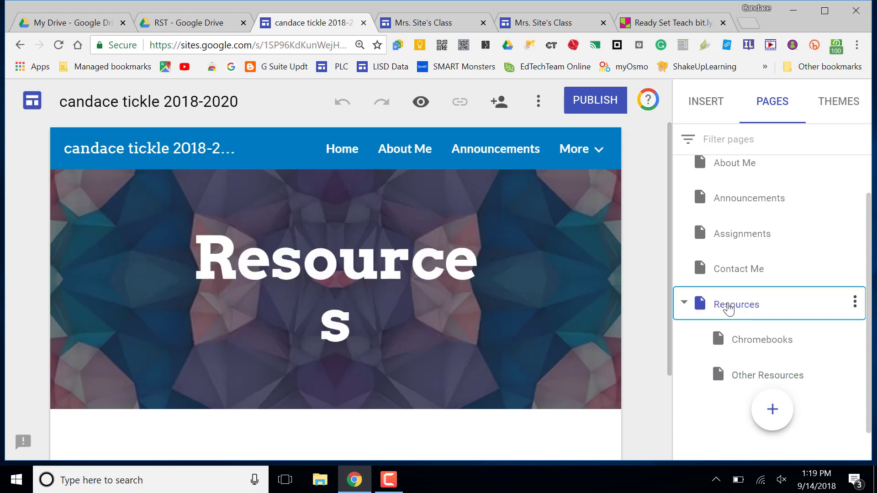
click(436, 264)
drag(495, 288, 536, 285)
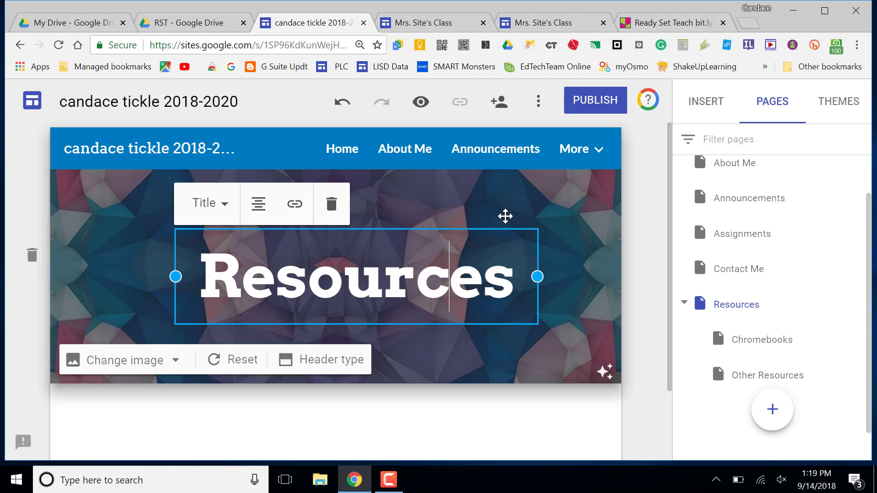
Step: Check the example class site's page menu, then return to the site editor
click(506, 23)
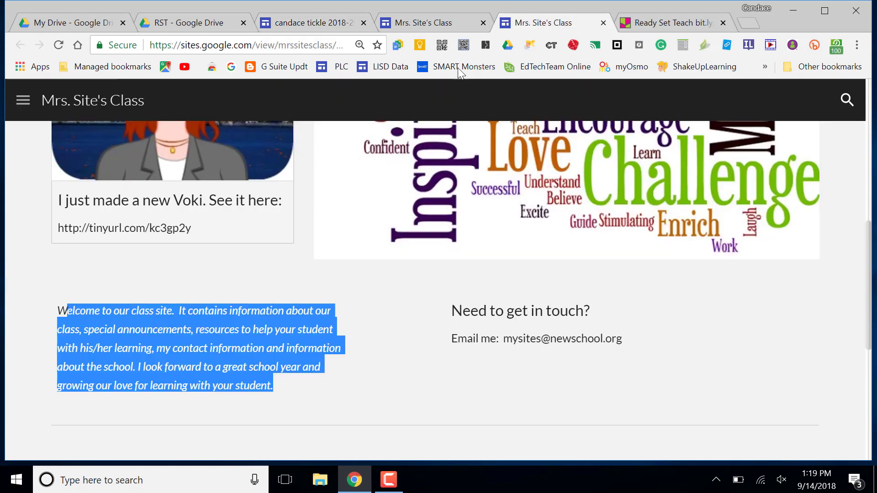
click(25, 106)
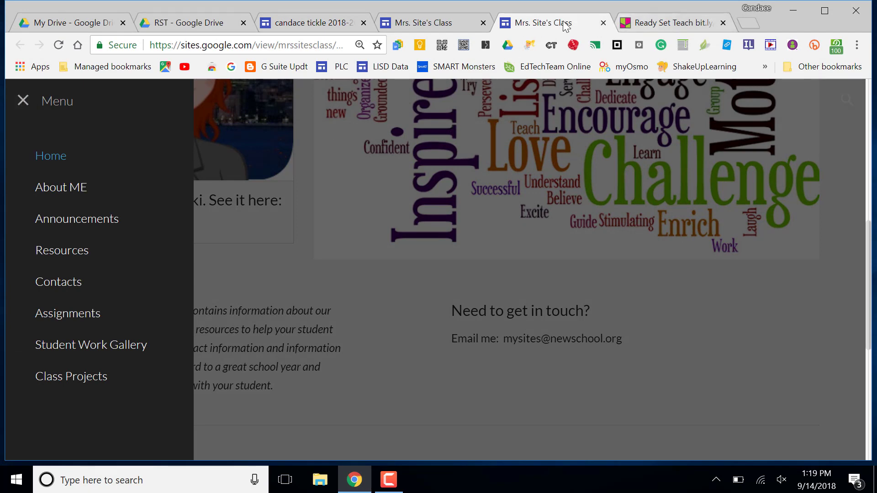
click(336, 24)
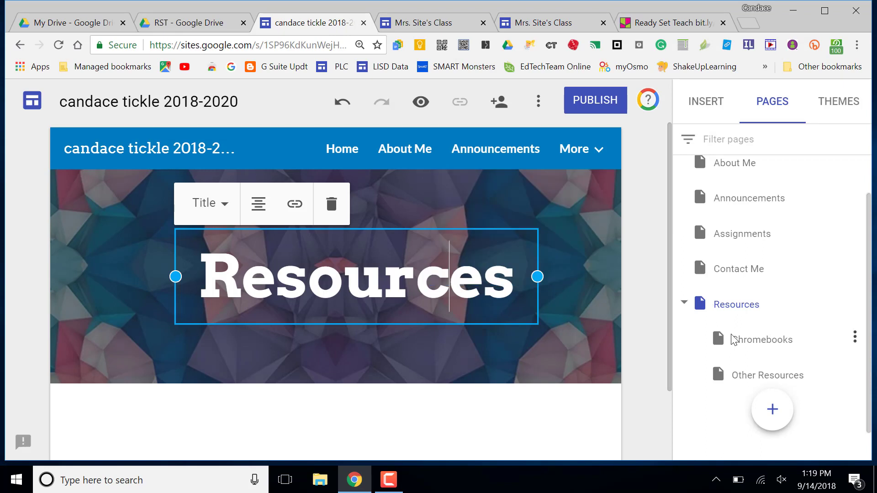
mouse_move(772, 409)
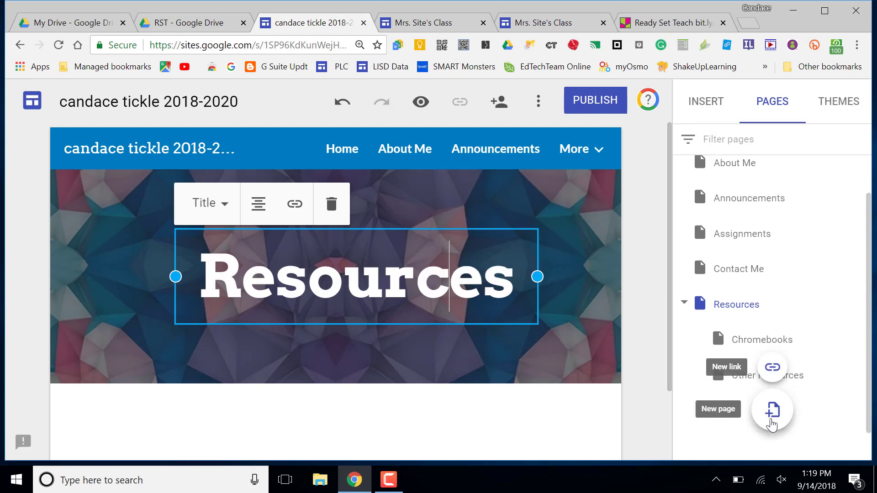
Step: Create a new page named 'Student Work Gallery'
click(772, 411)
text(Stu)
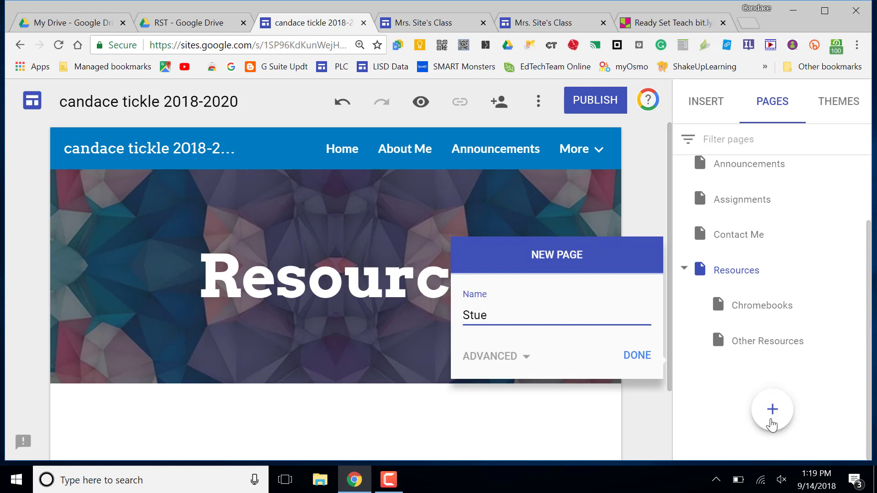
text(dent Work Gallery)
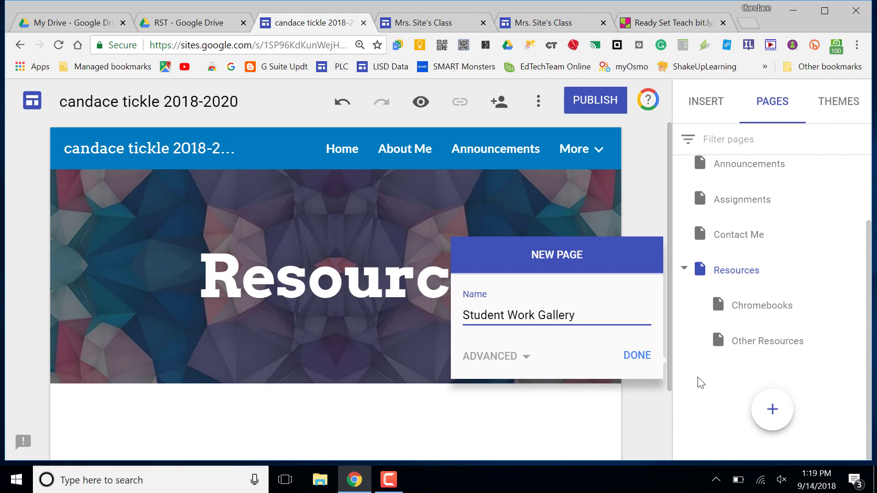
click(633, 367)
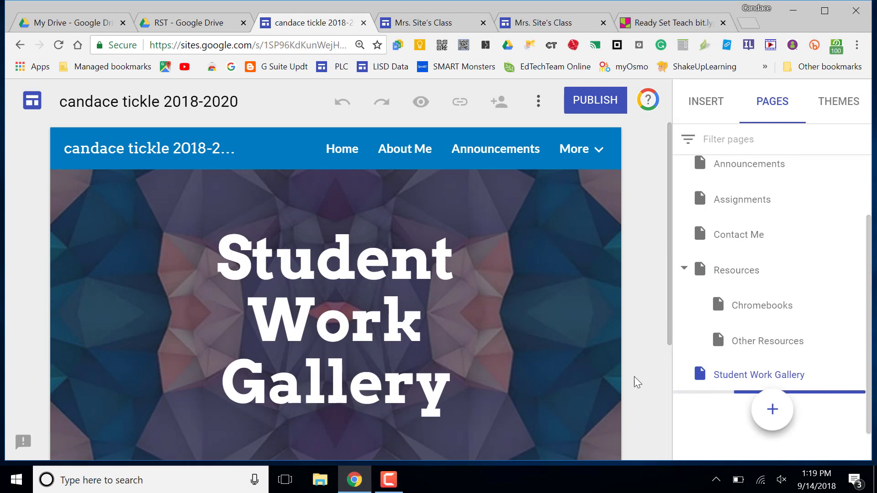
Step: Create a new page named 'Ready Set Teach'
mouse_move(774, 418)
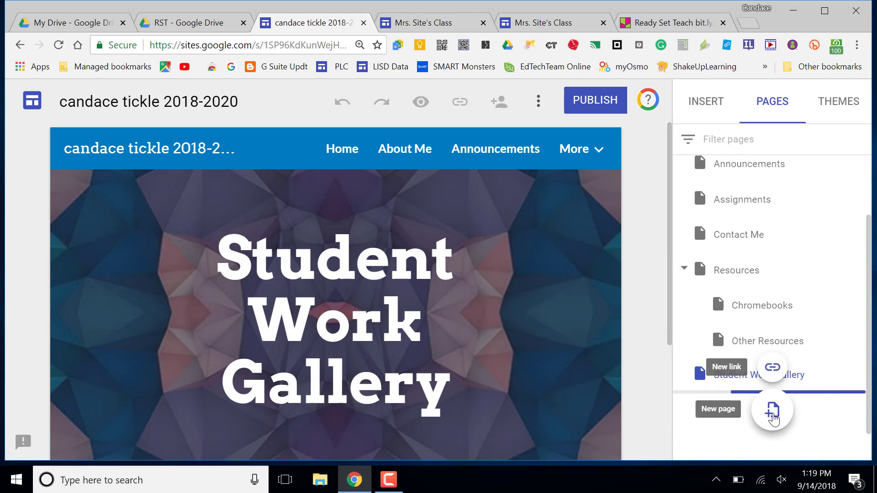
click(774, 418)
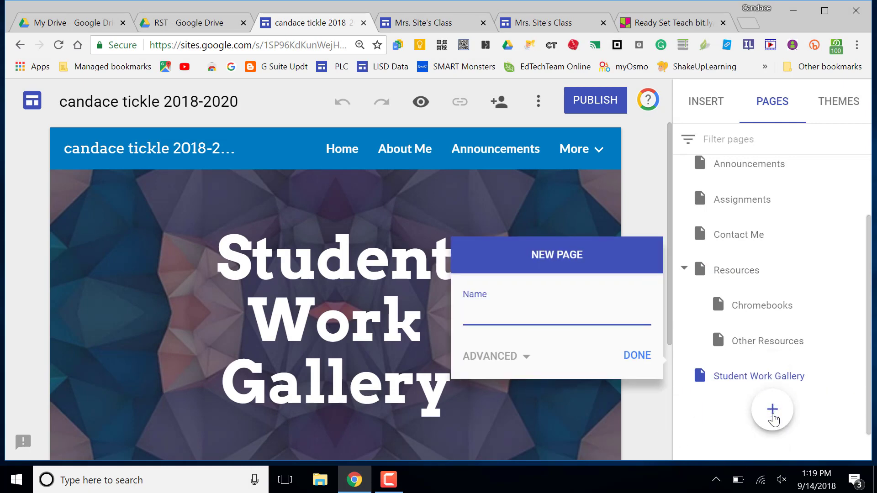
text(Ready SEt)
key(ctrl+a)
text(T)
key(BackSpace)
text(Ready Set Teach)
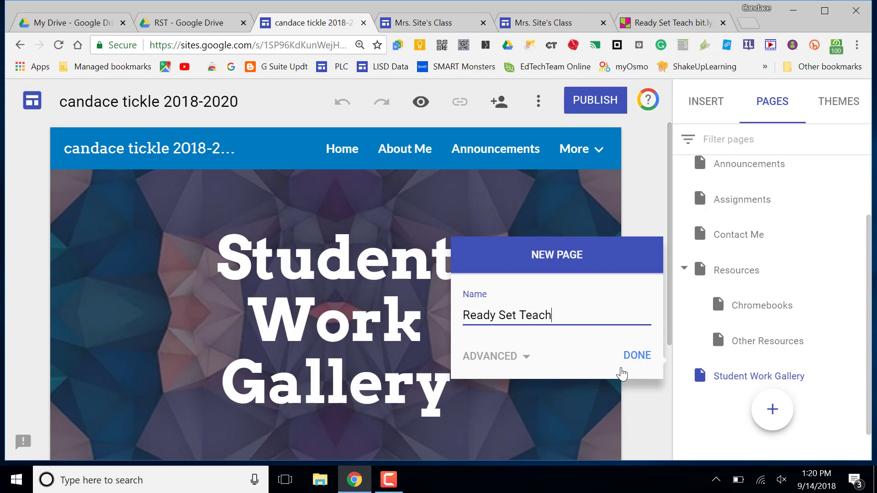
click(637, 357)
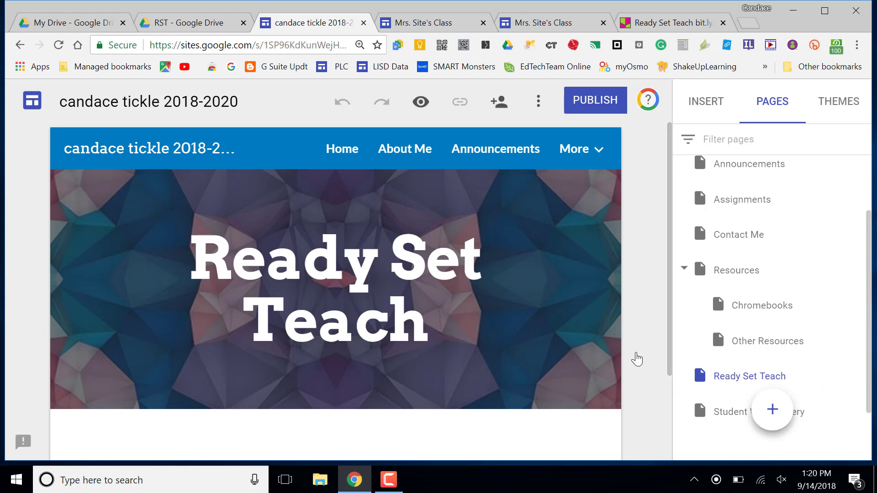
Step: Drag Ready Set Teach below Student Work Gallery, leaving Other Resources nested under Resources
scroll(836, 383, down, 2)
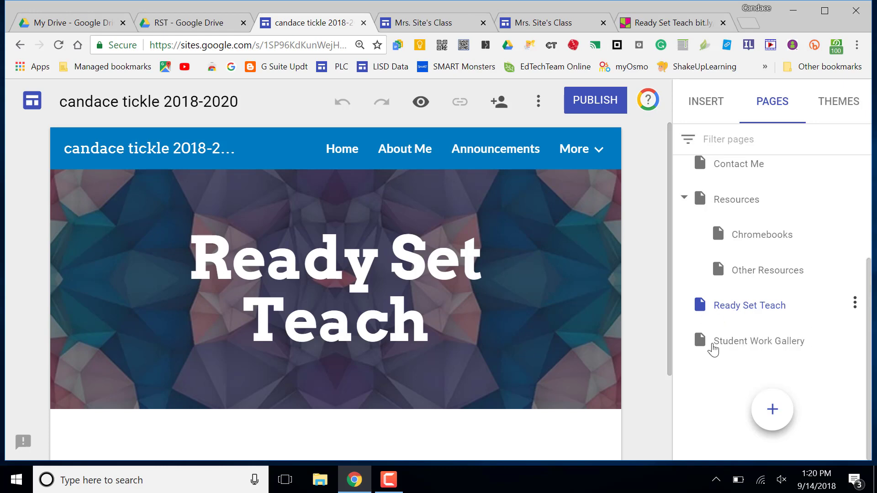
drag(699, 307, 703, 363)
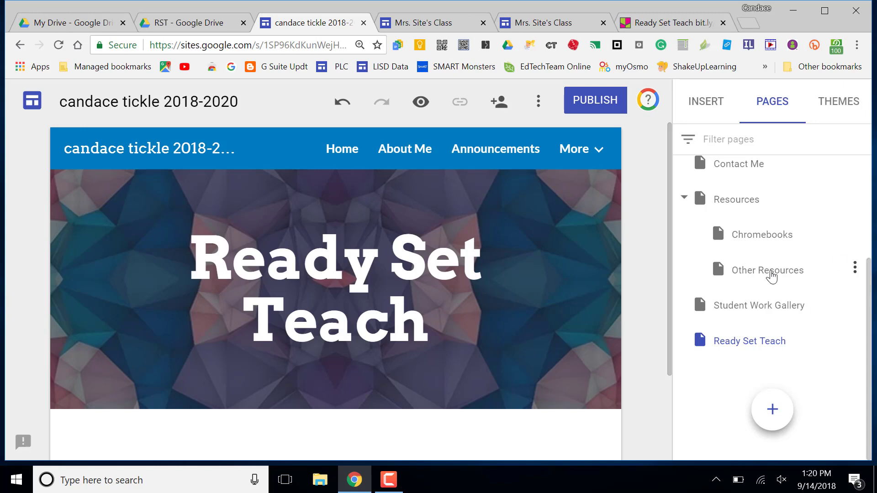
drag(762, 258, 739, 270)
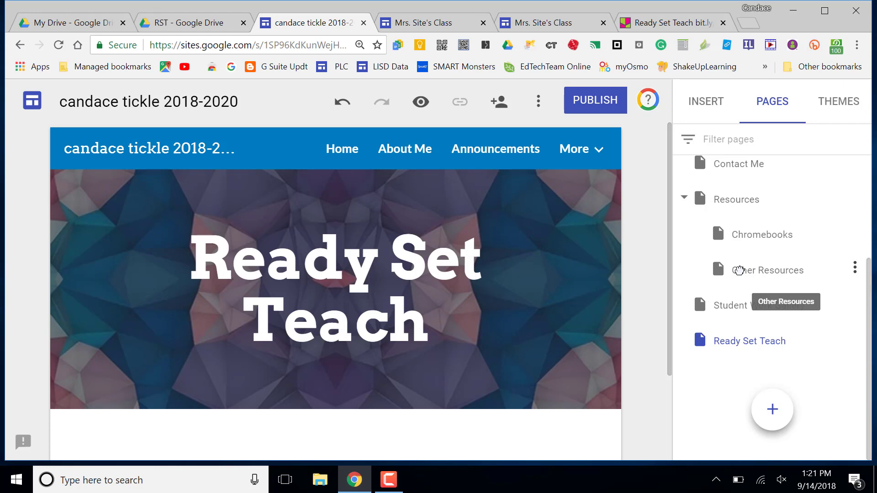
scroll(740, 270, up, 3)
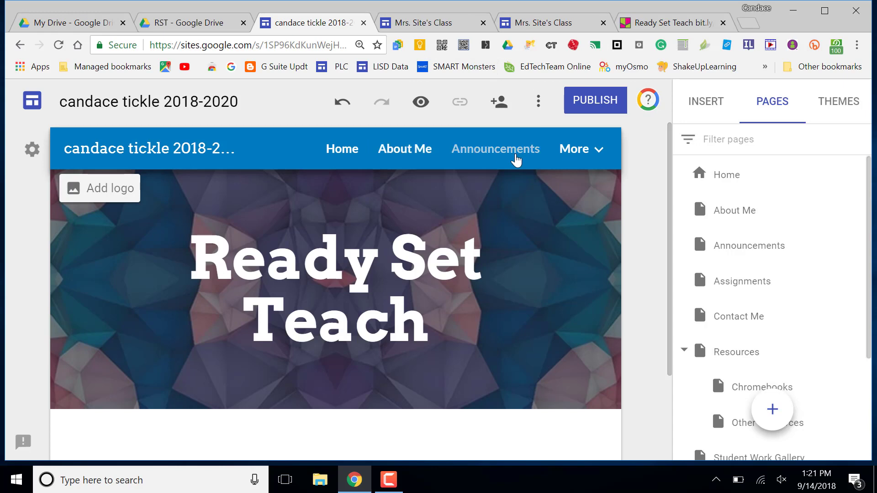
mouse_move(597, 163)
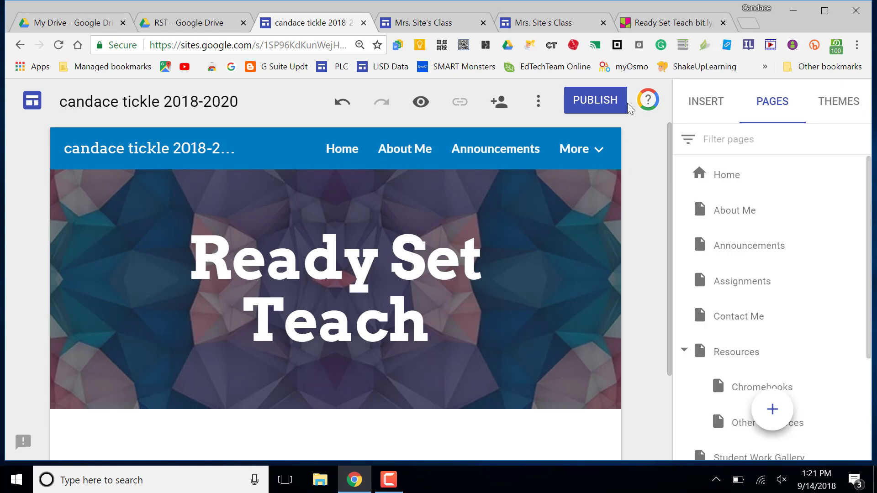
click(421, 103)
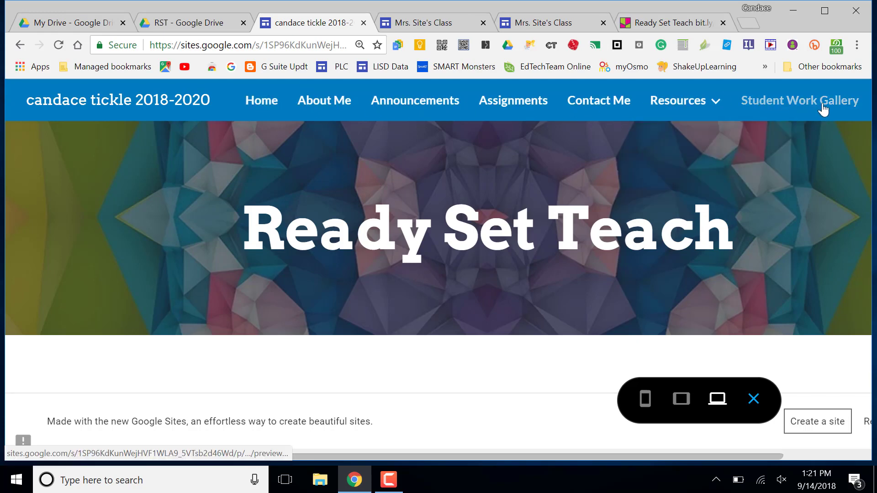
mouse_move(693, 103)
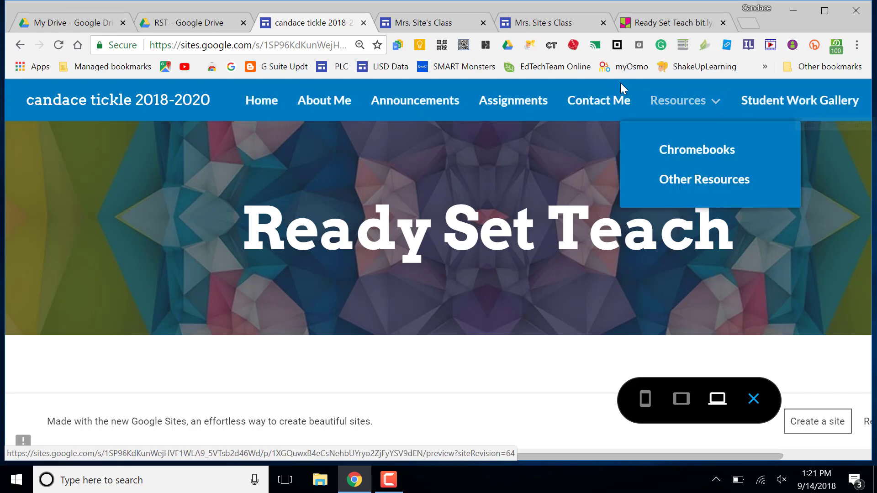
mouse_move(870, 105)
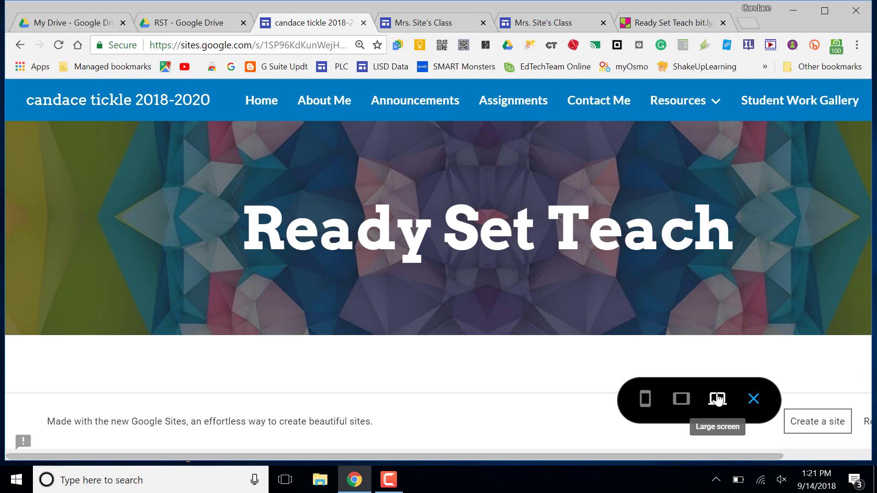
click(682, 400)
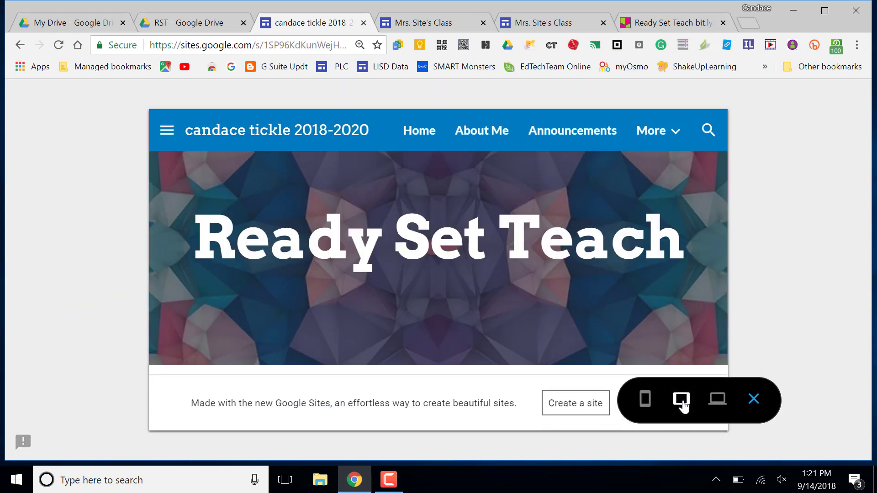
click(645, 401)
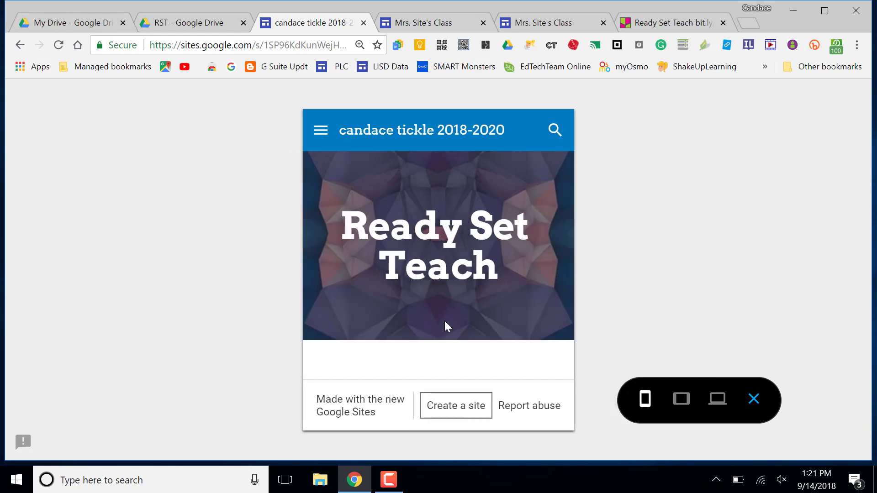
click(320, 131)
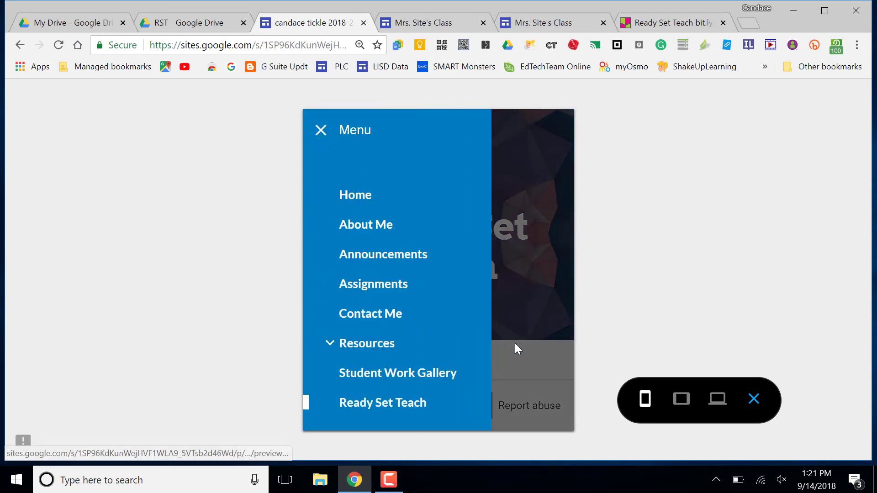
click(537, 364)
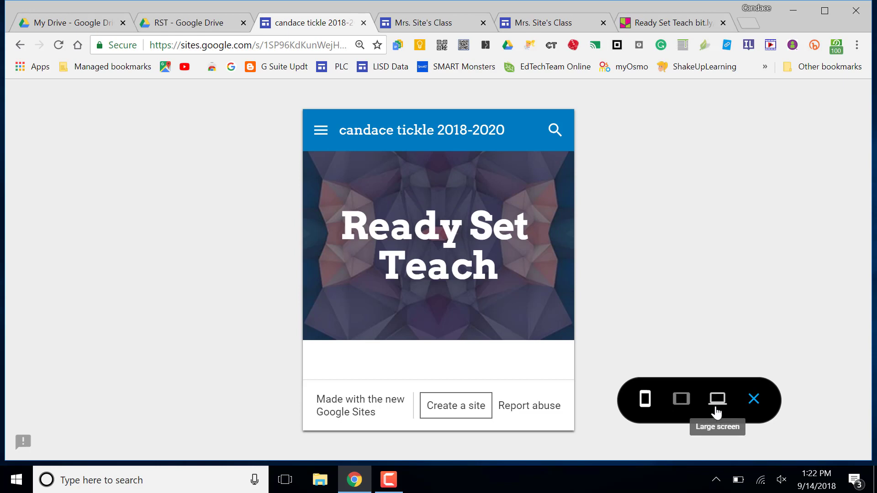
click(755, 402)
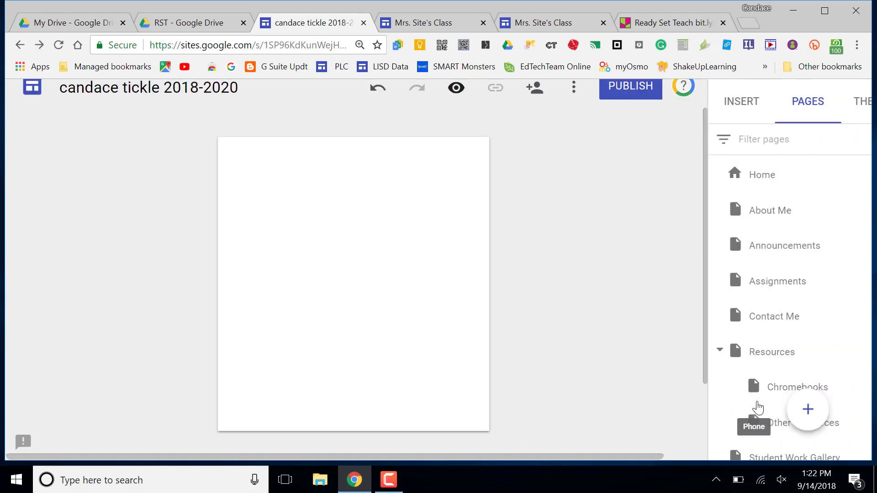
mouse_move(758, 407)
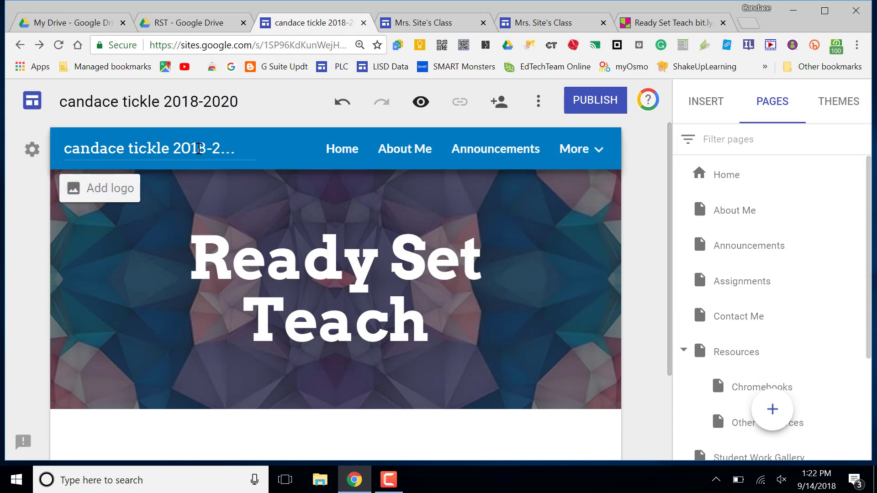
Step: Switch the site navigation to side navigation and check the new menu
click(33, 151)
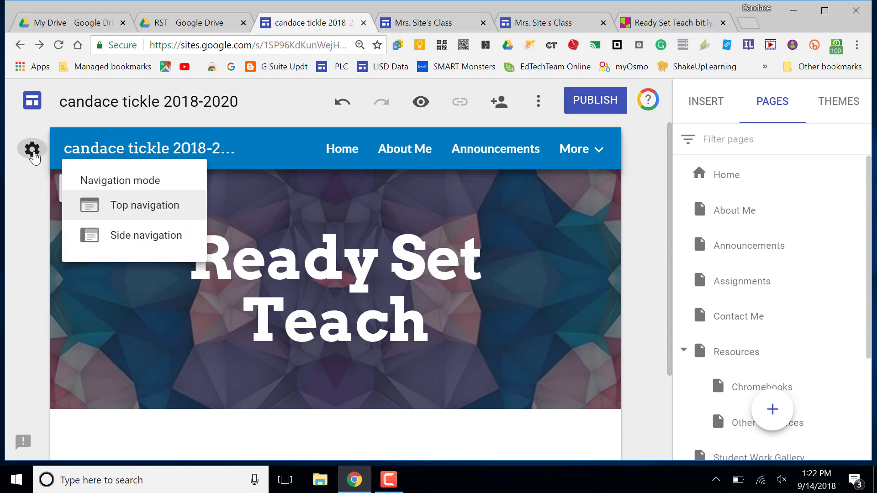
click(124, 237)
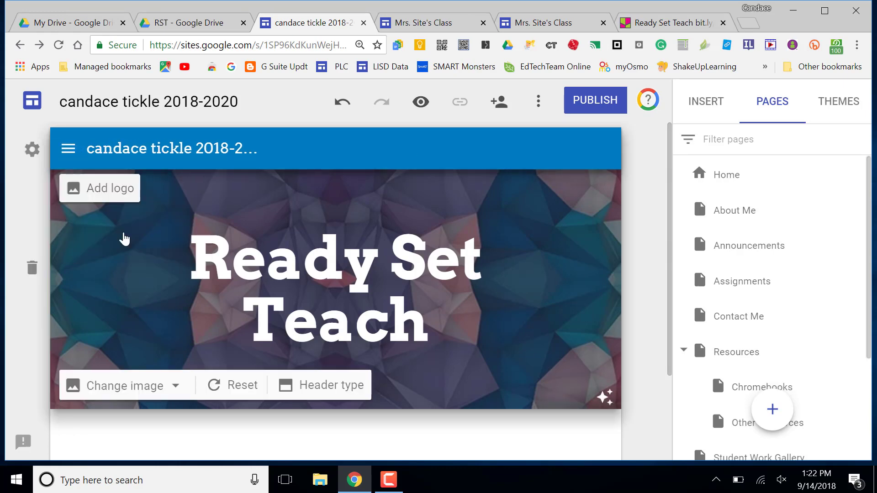
click(68, 148)
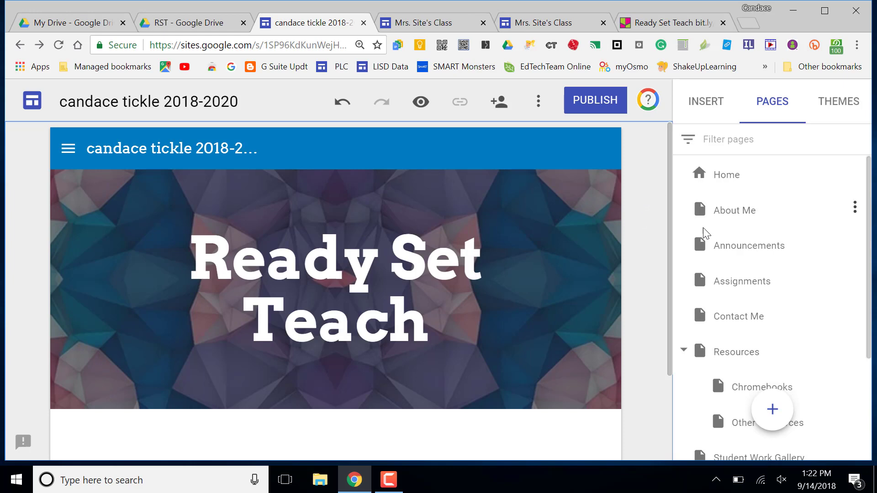
Step: Open the About Me page in the editor
click(748, 212)
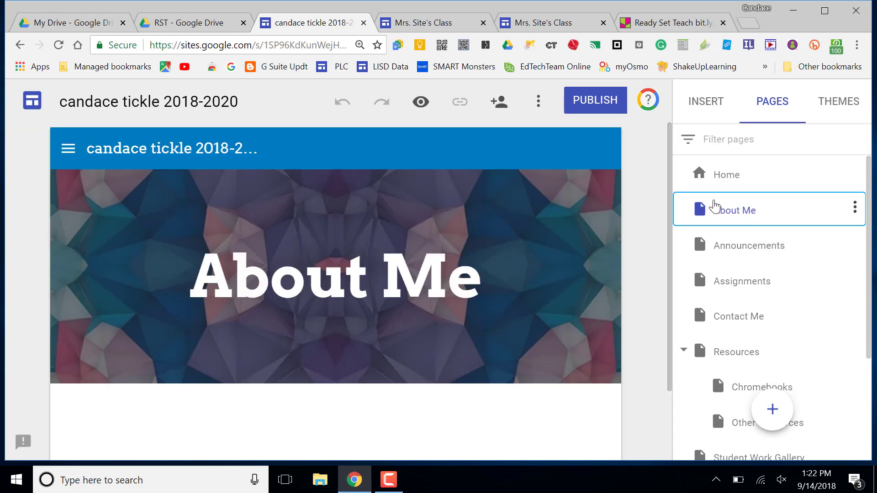
scroll(645, 231, down, 1)
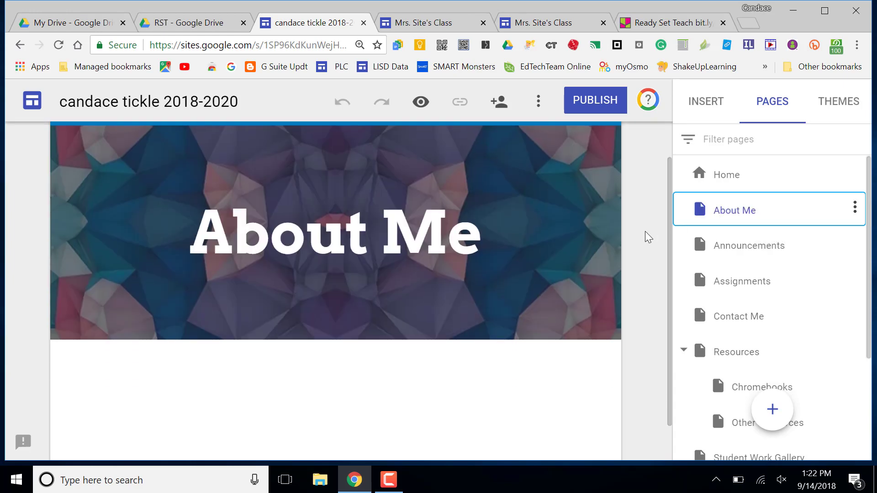
scroll(645, 231, up, 1)
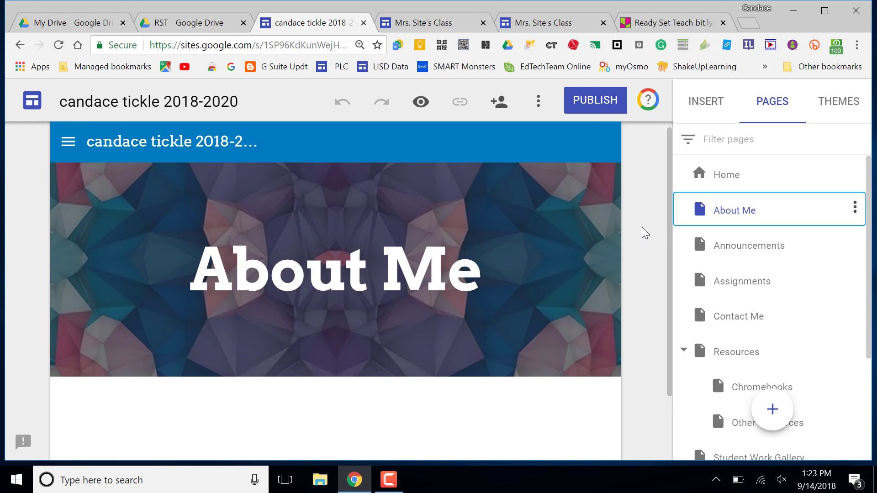
click(541, 24)
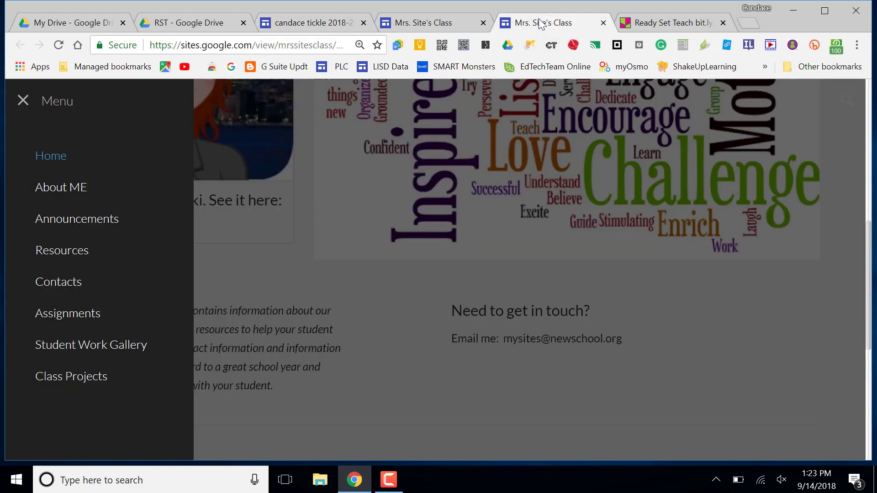
click(60, 189)
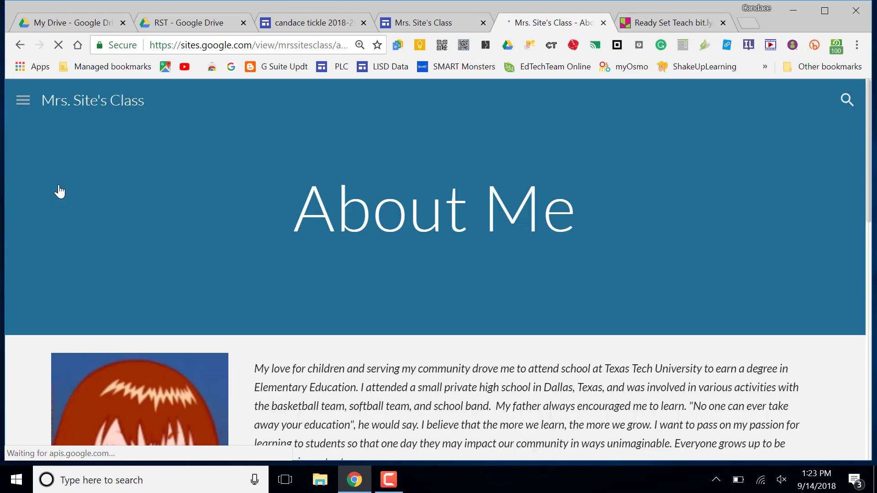
scroll(557, 313, down, 4)
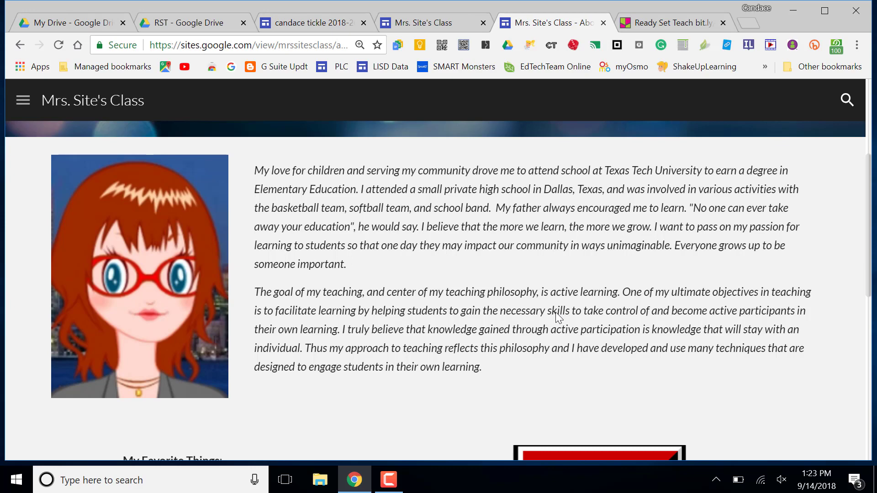
scroll(555, 311, down, 5)
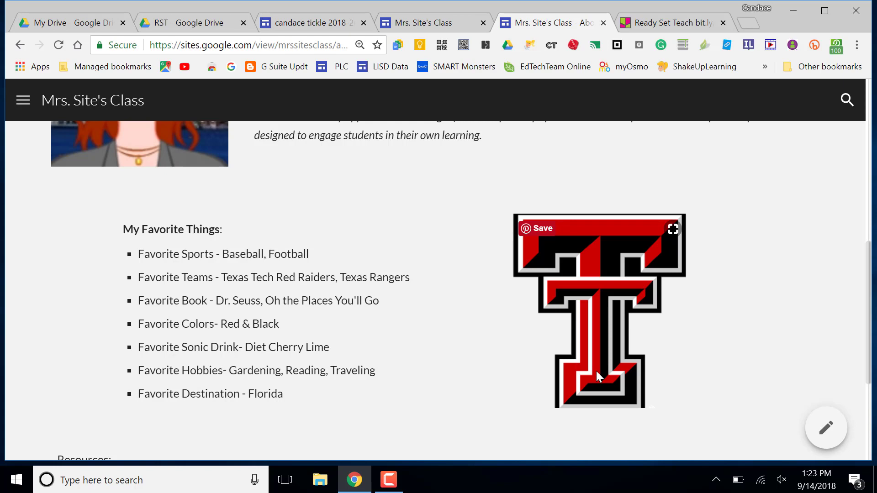
scroll(596, 372, up, 5)
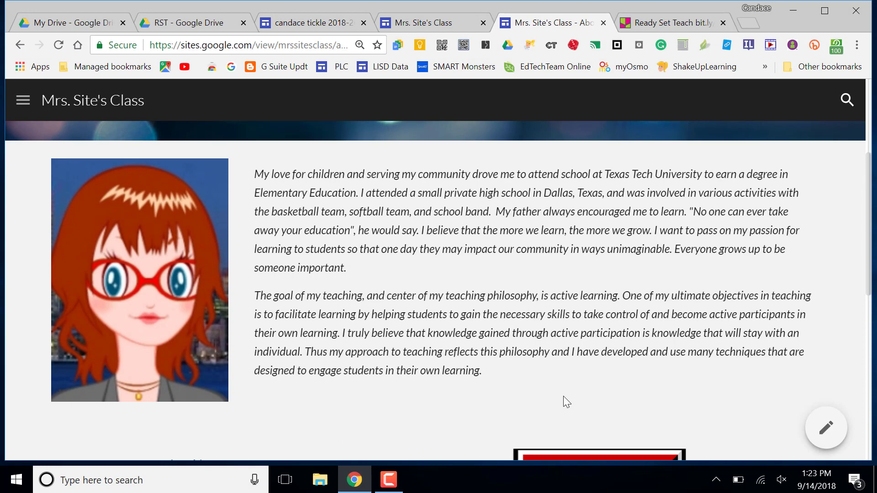
scroll(570, 377, down, 5)
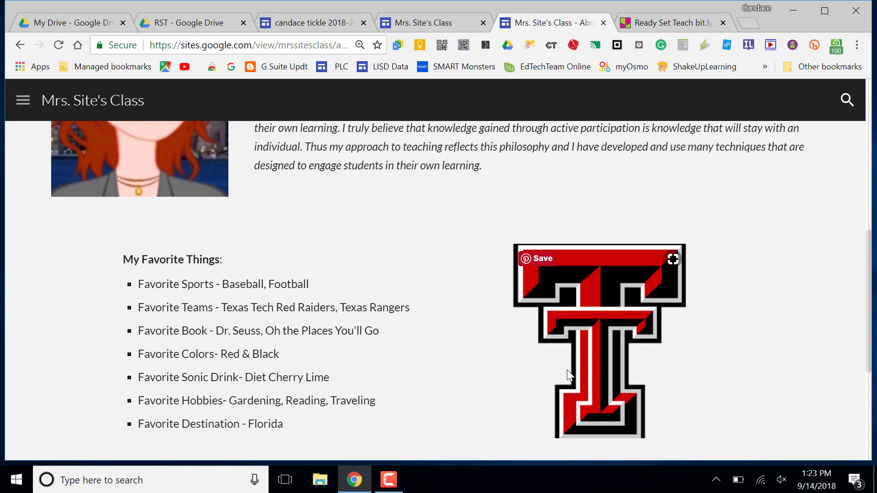
scroll(570, 376, up, 3)
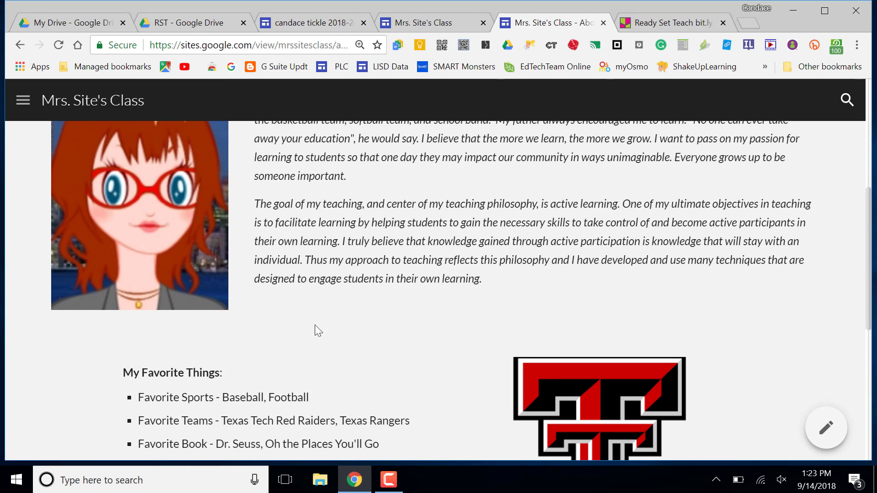
scroll(326, 347, down, 2)
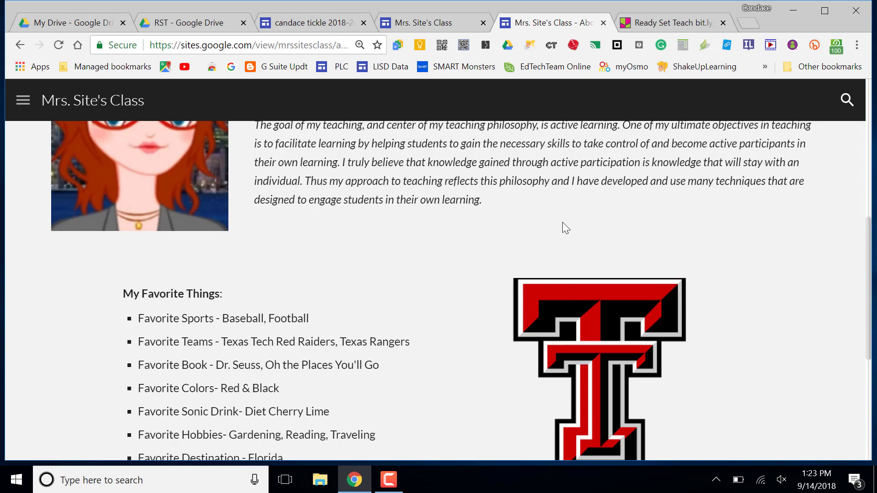
click(318, 25)
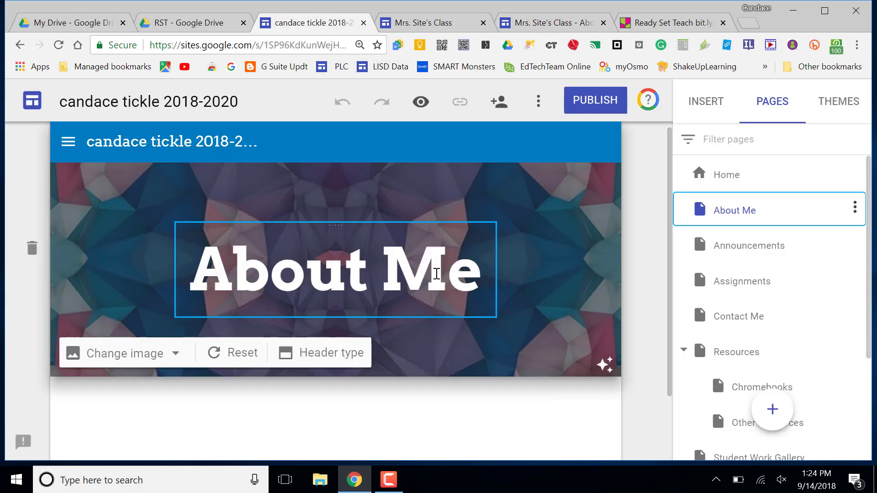
Step: Insert a text box under About Me and give the section the dark grey Emphasis 2 style
scroll(492, 414, down, 1)
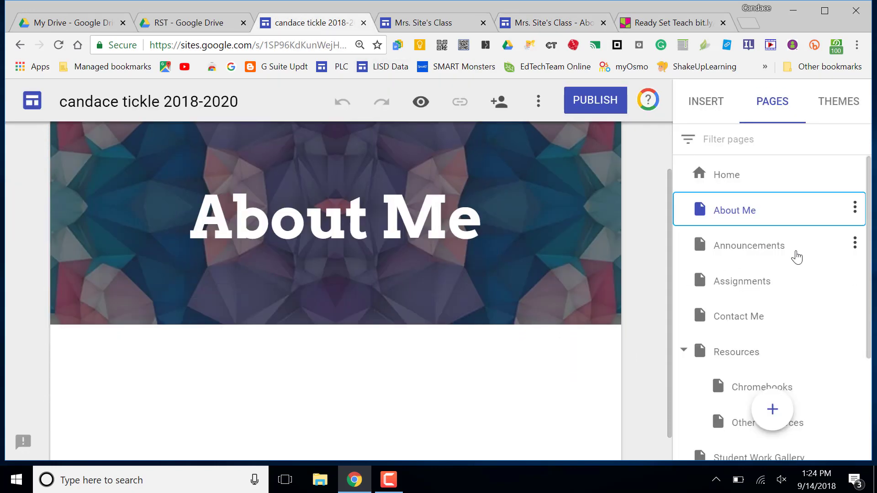
click(698, 106)
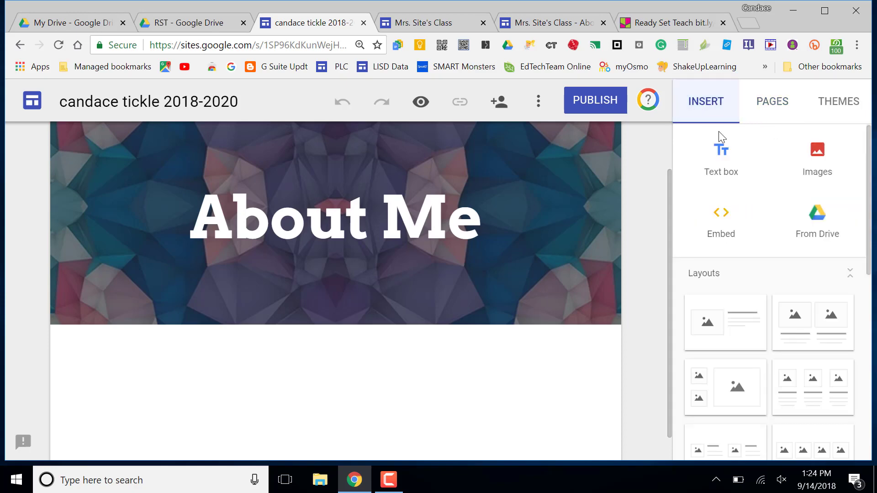
click(721, 166)
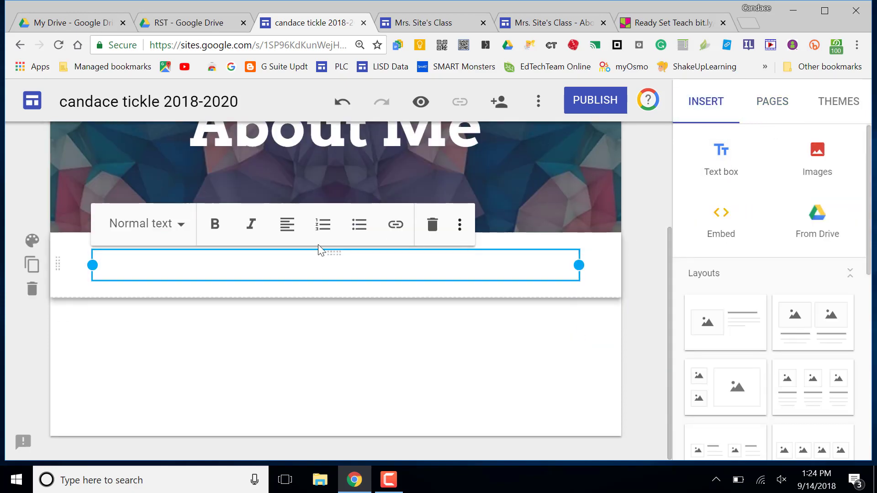
click(32, 242)
click(108, 298)
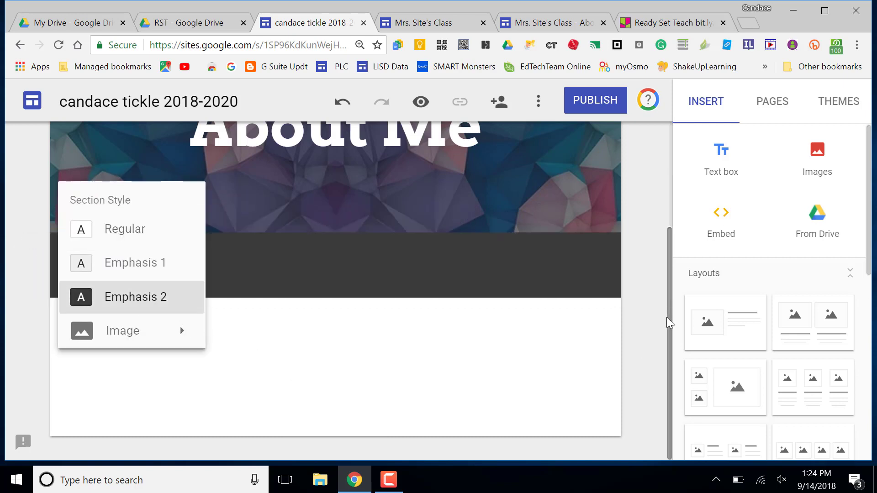
Step: Add an empty text box and narrow it to about half the page width
click(722, 164)
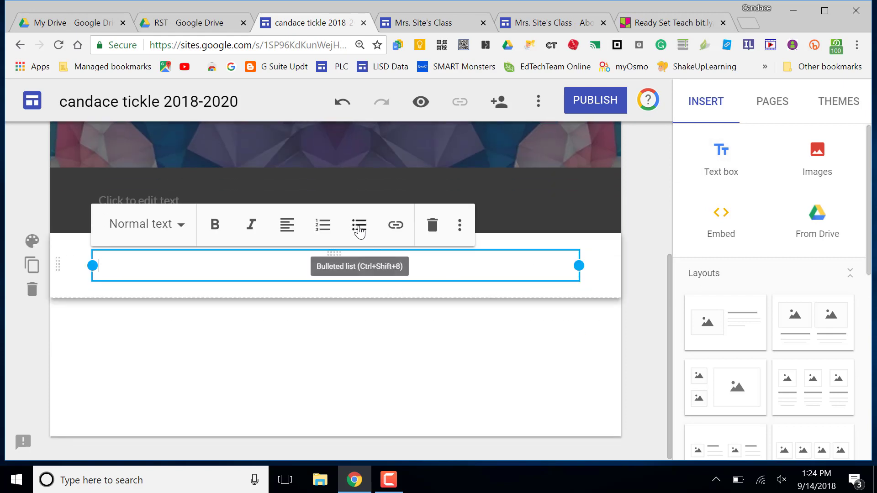
drag(579, 266, 347, 280)
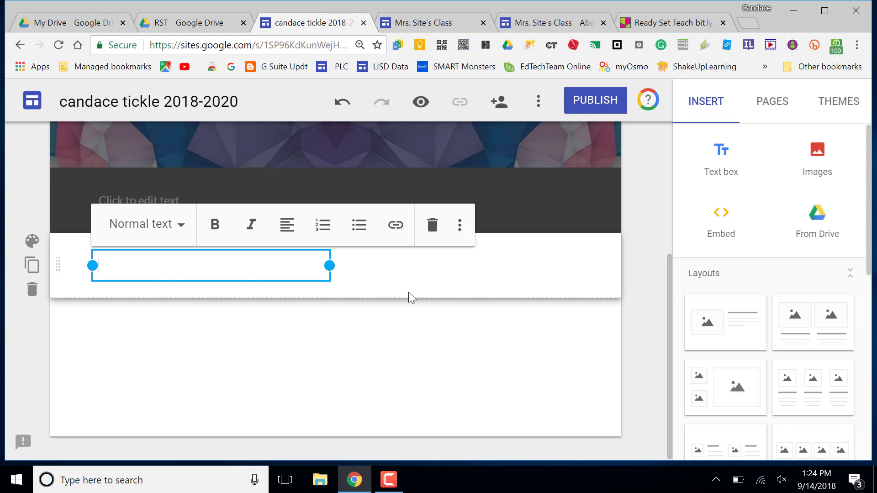
click(388, 480)
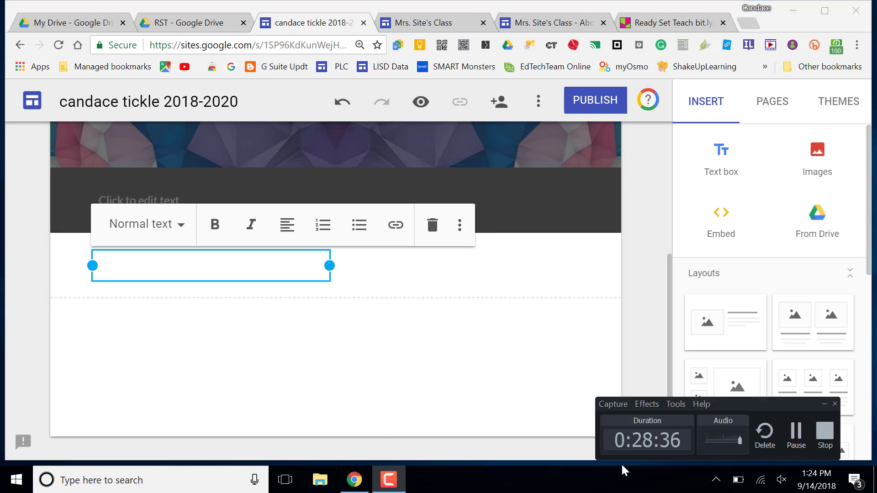
Step: From the sidebar's Pages list, open the Resources page in the editor
click(796, 437)
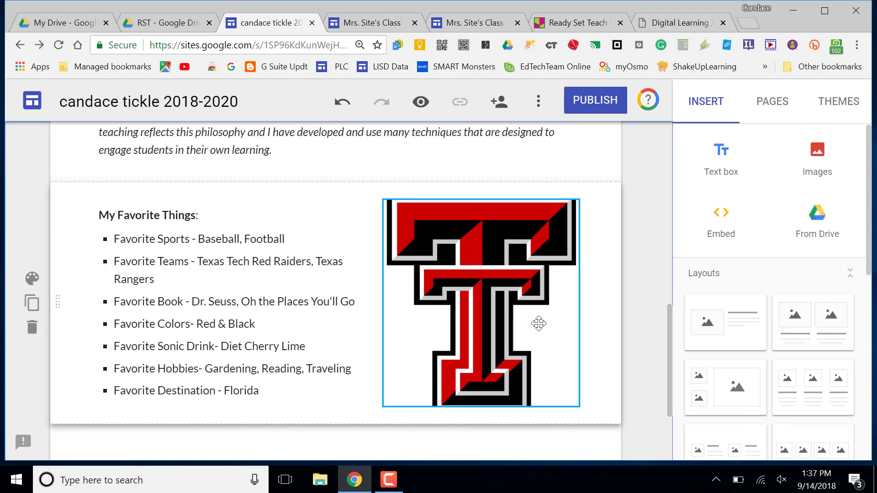
scroll(538, 324, up, 10)
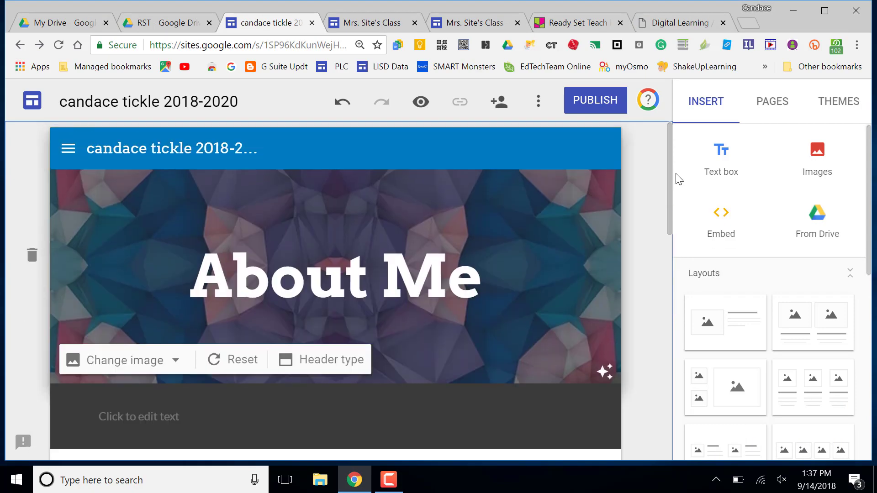
click(772, 112)
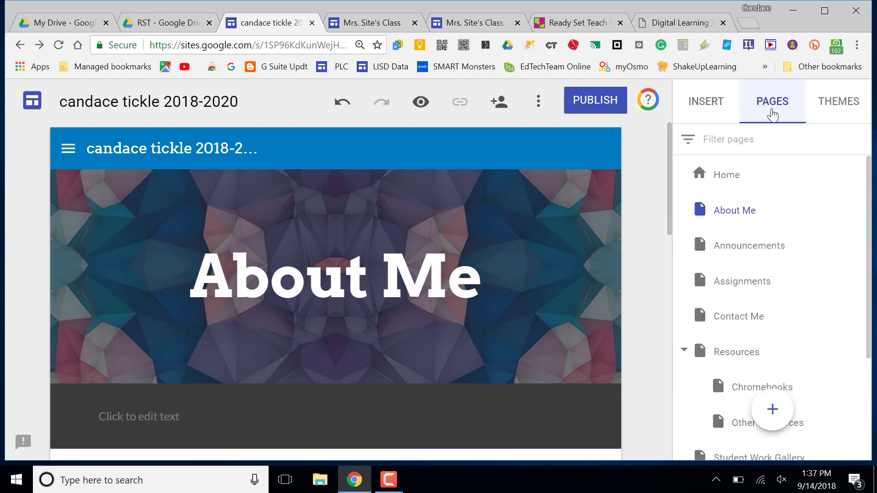
scroll(804, 281, down, 3)
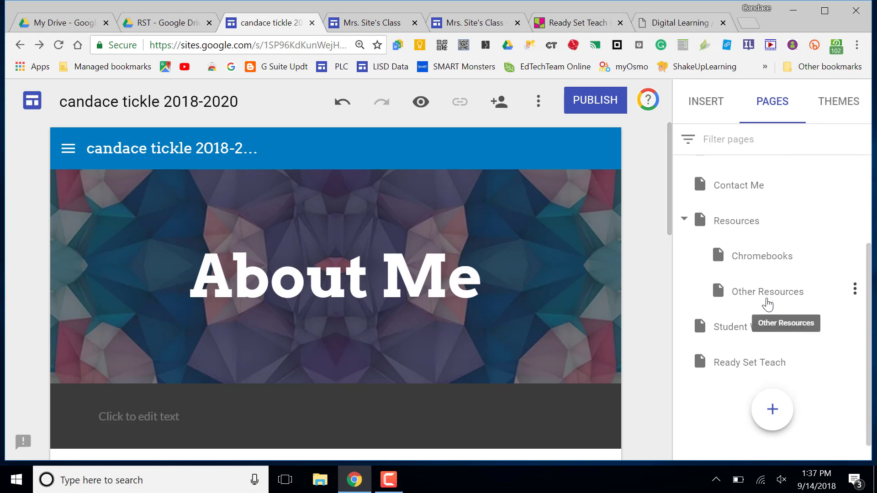
click(739, 227)
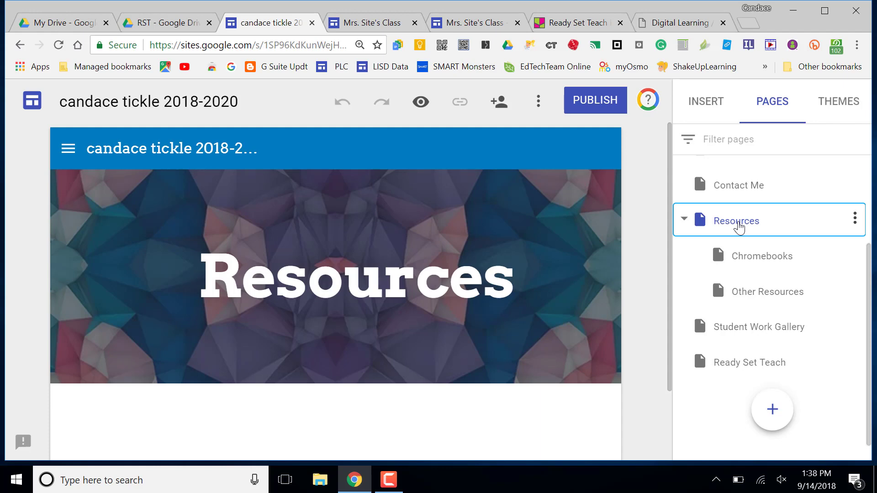
scroll(607, 410, down, 2)
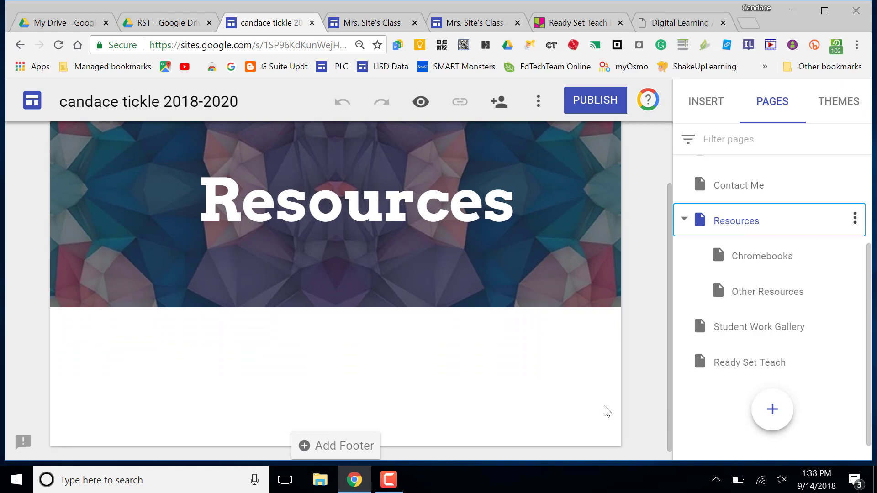
Step: Start inserting an image from the web through the Insert panel's Images options
click(705, 112)
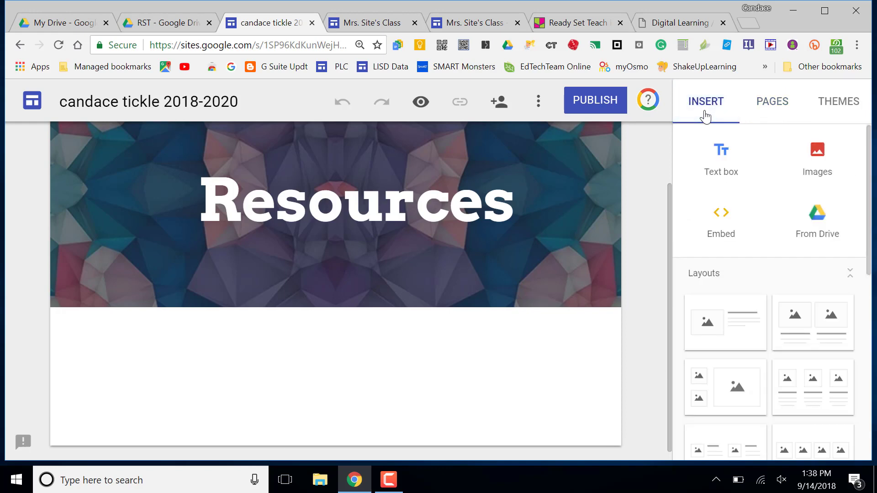
click(804, 163)
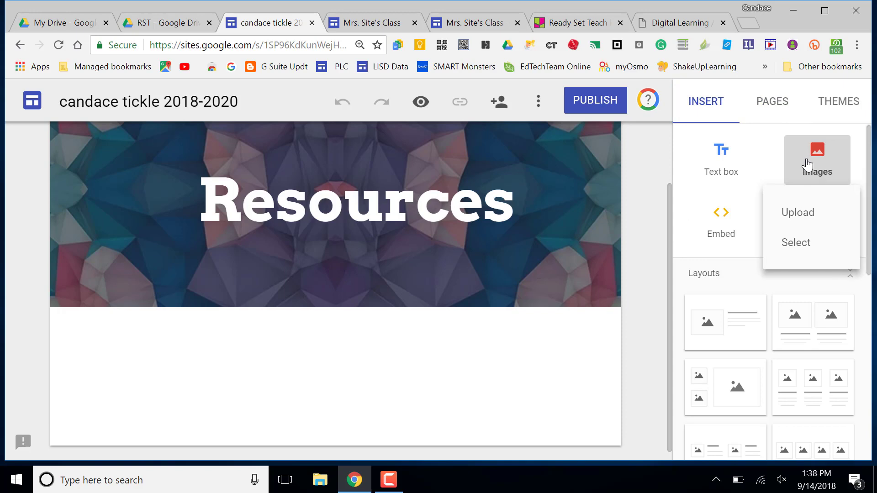
click(797, 243)
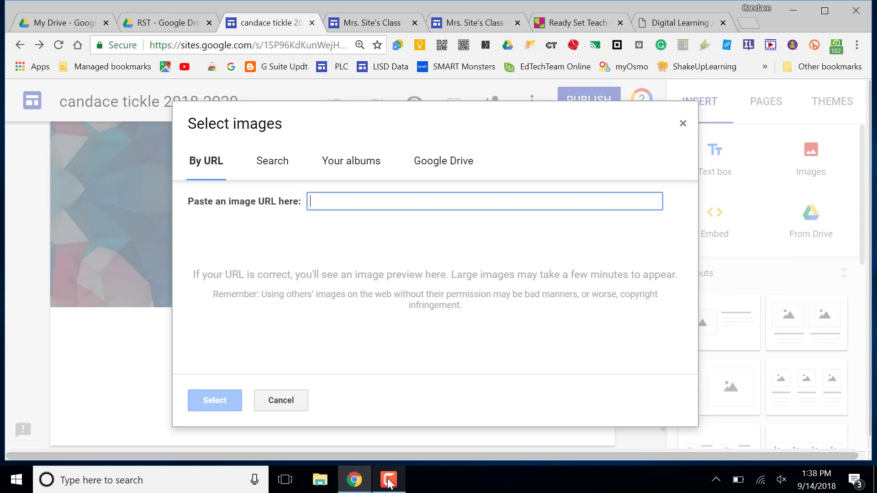
mouse_move(388, 484)
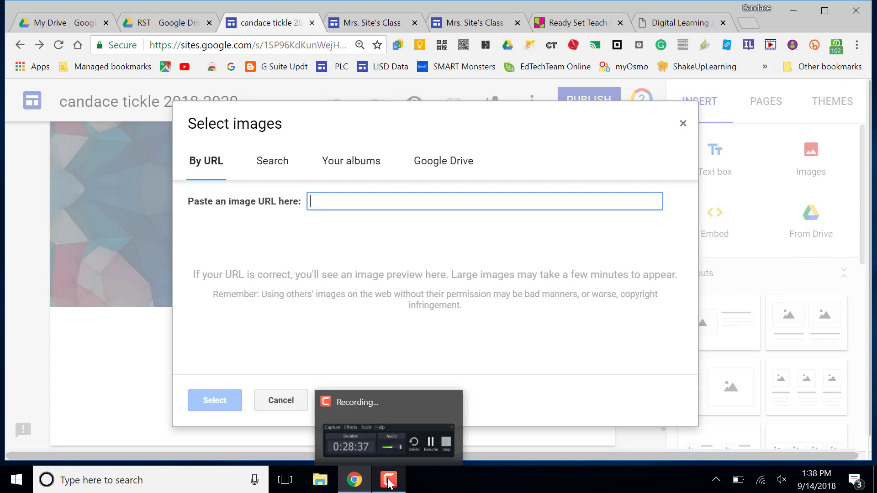
click(388, 483)
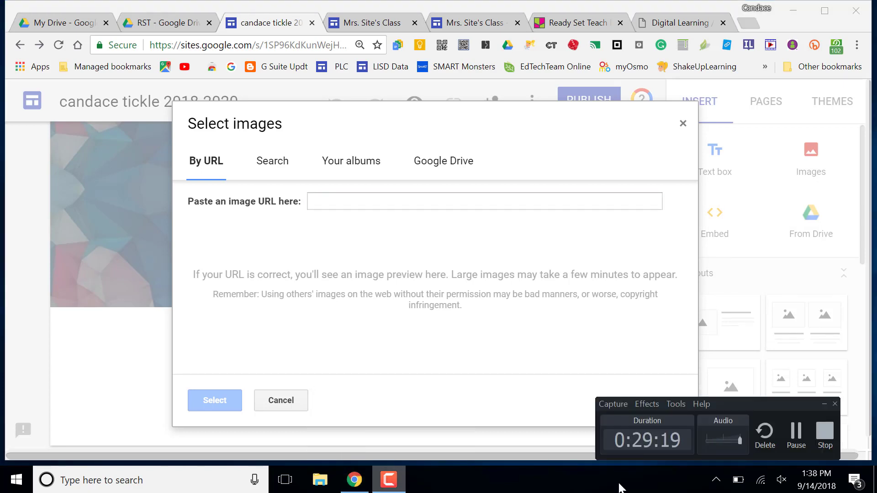
click(448, 434)
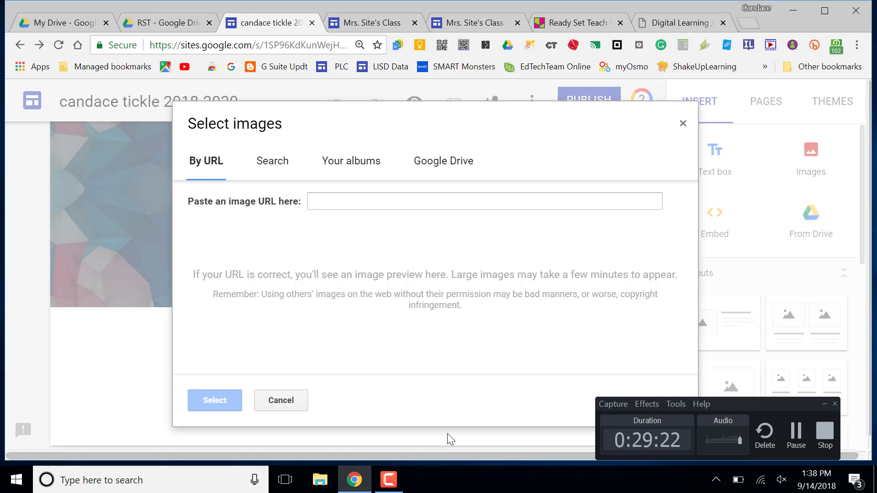
click(825, 403)
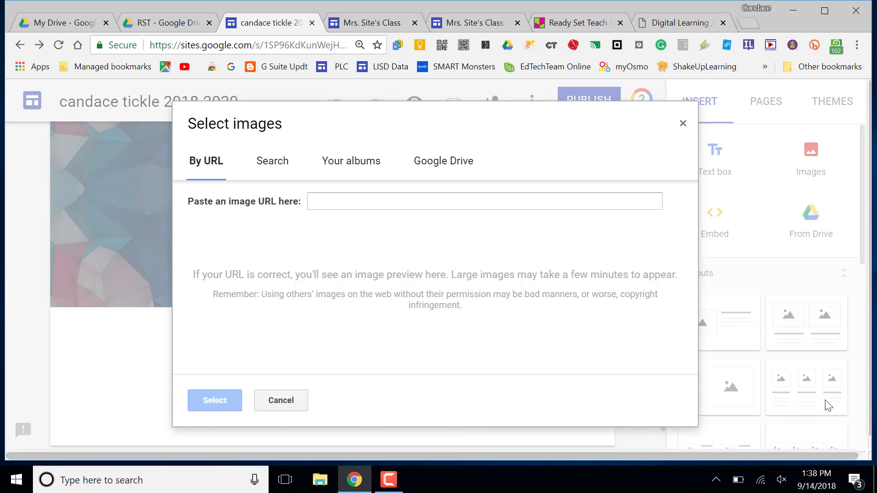
Step: Search Google images for 'chromebook', filter to Clip art, and insert the black laptop
click(274, 165)
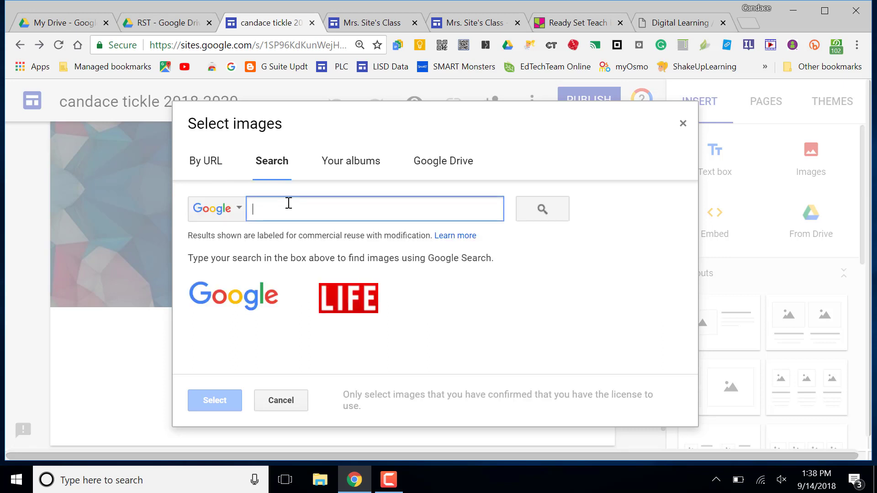
text(chromebook)
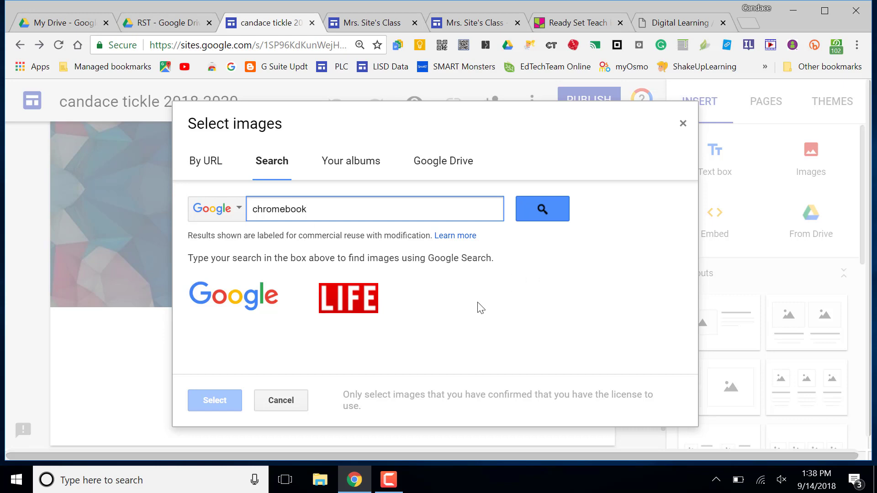
key(Return)
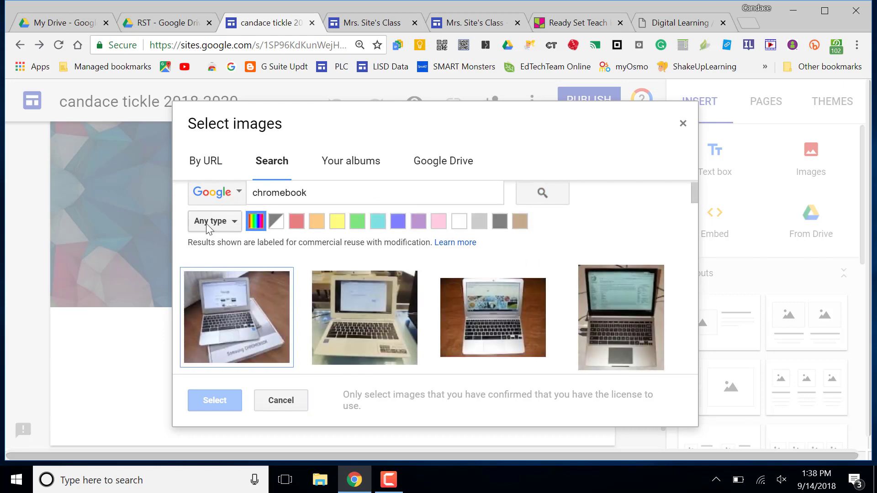
click(233, 223)
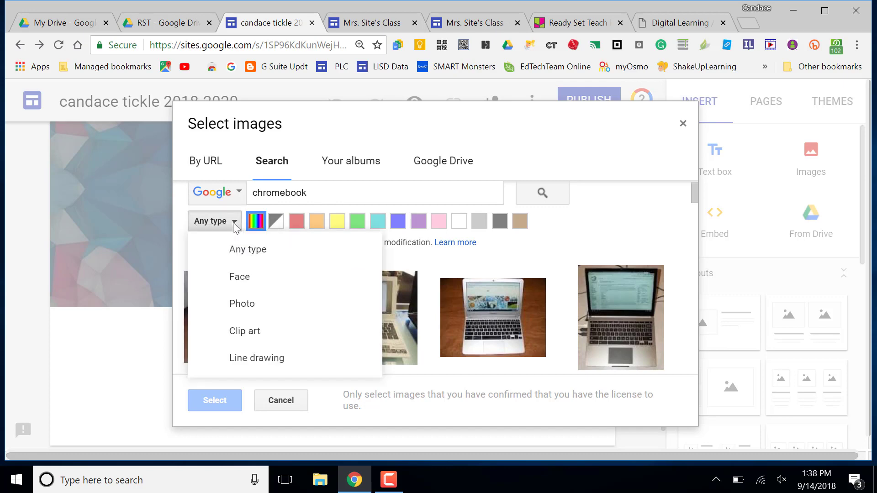
click(234, 333)
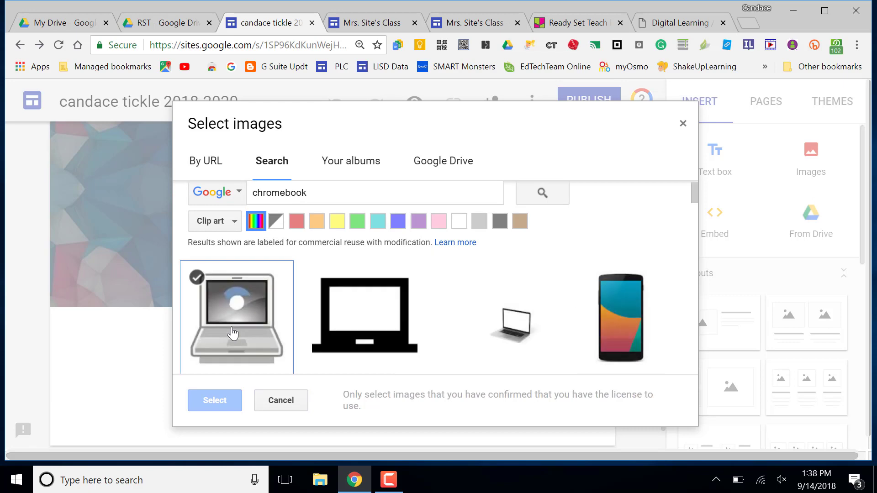
scroll(440, 341, down, 7)
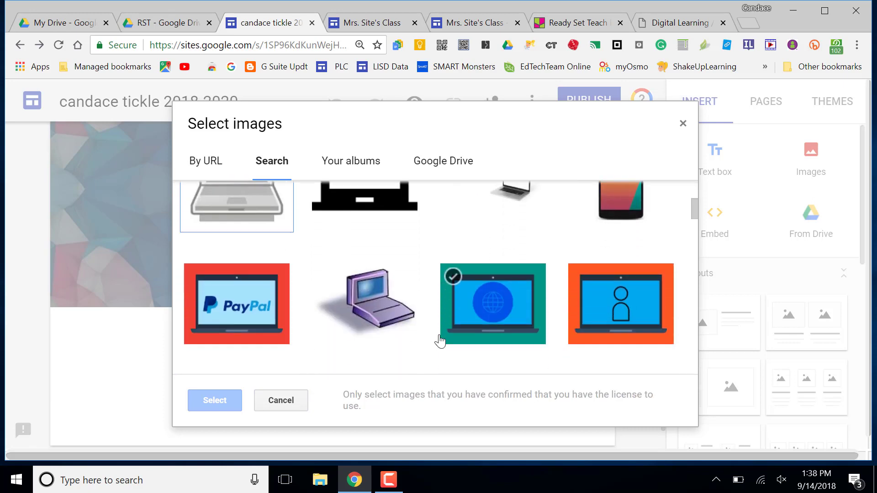
scroll(440, 342, down, 7)
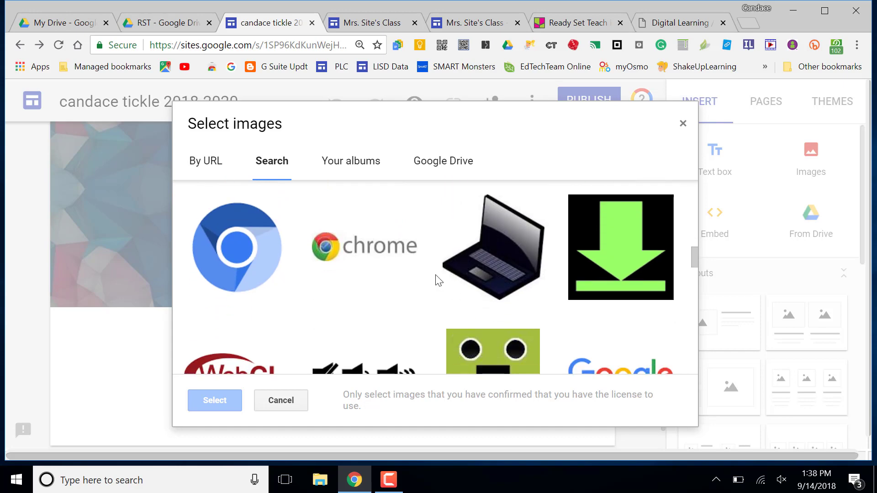
click(507, 263)
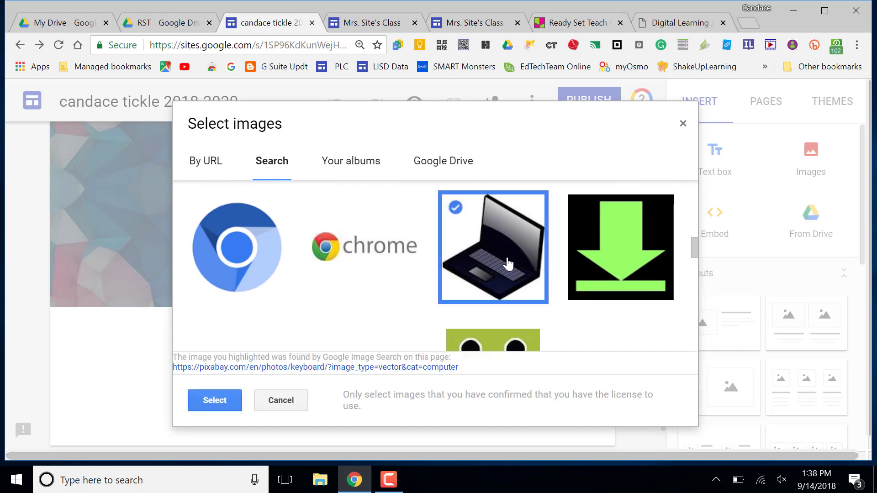
click(202, 398)
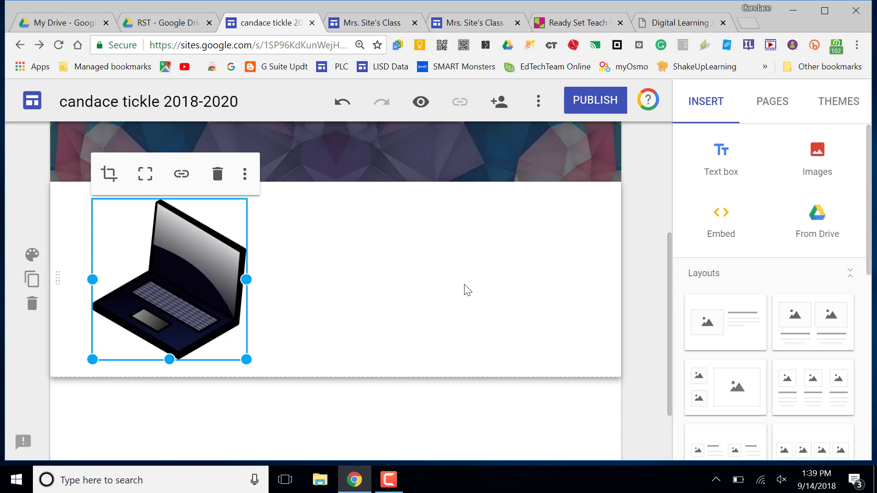
scroll(464, 291, up, 3)
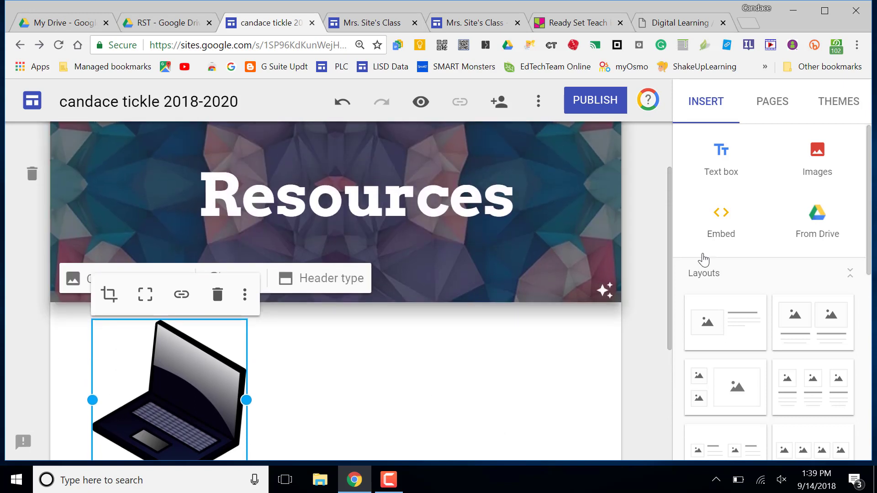
Step: Search 'chromebook' clip art again, pick the dark laptop, then close the search without inserting
click(828, 155)
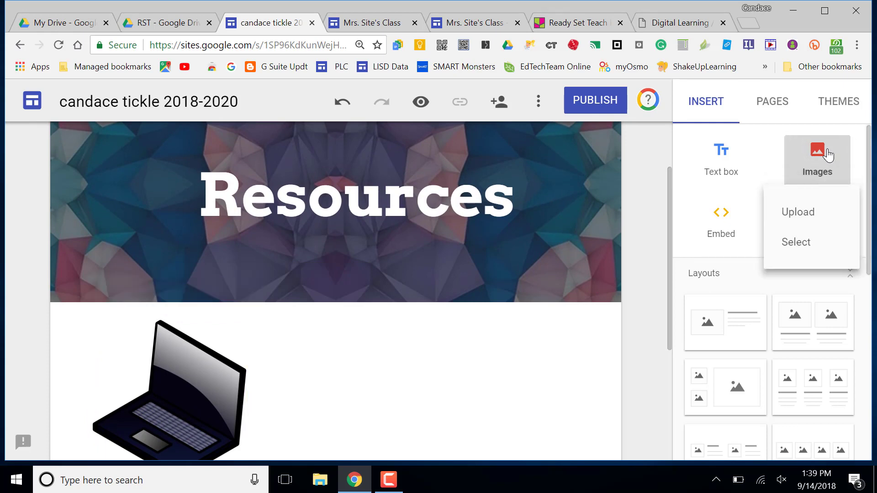
click(802, 256)
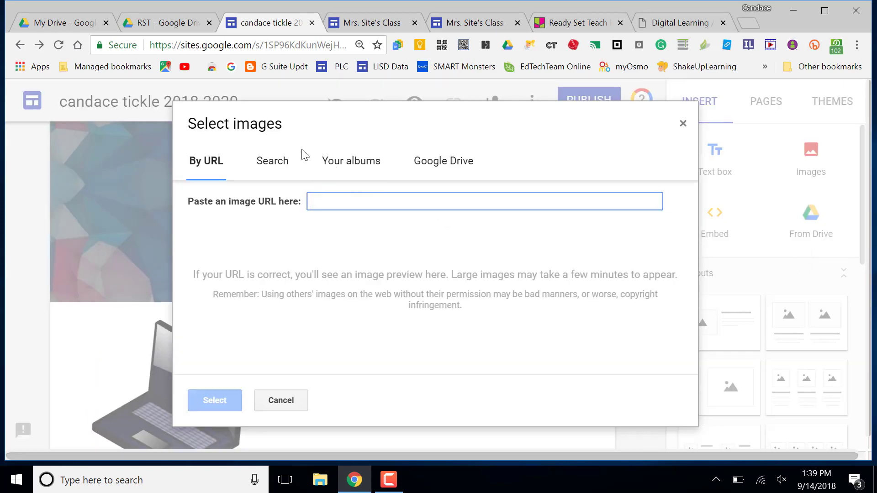
click(267, 166)
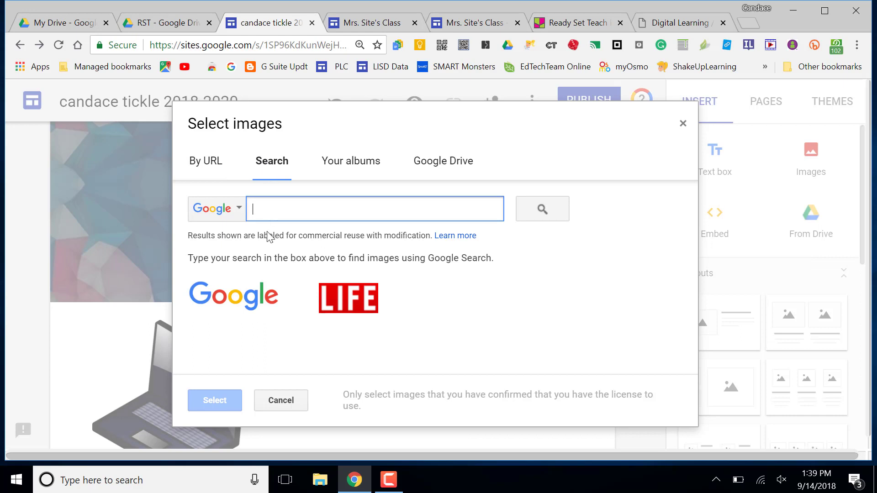
text(chromebook)
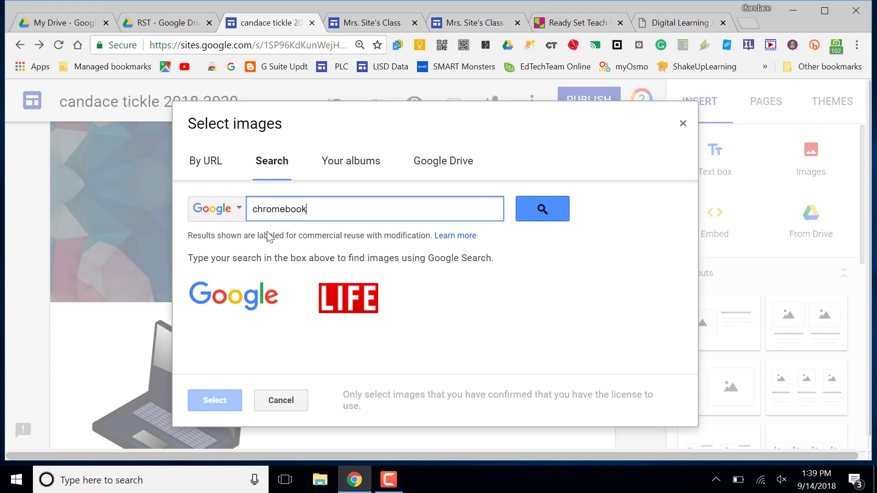
key(Return)
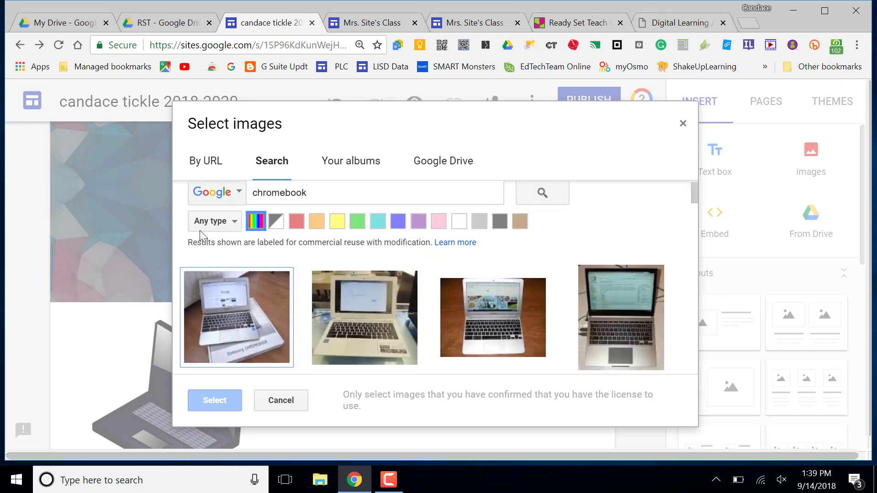
click(225, 226)
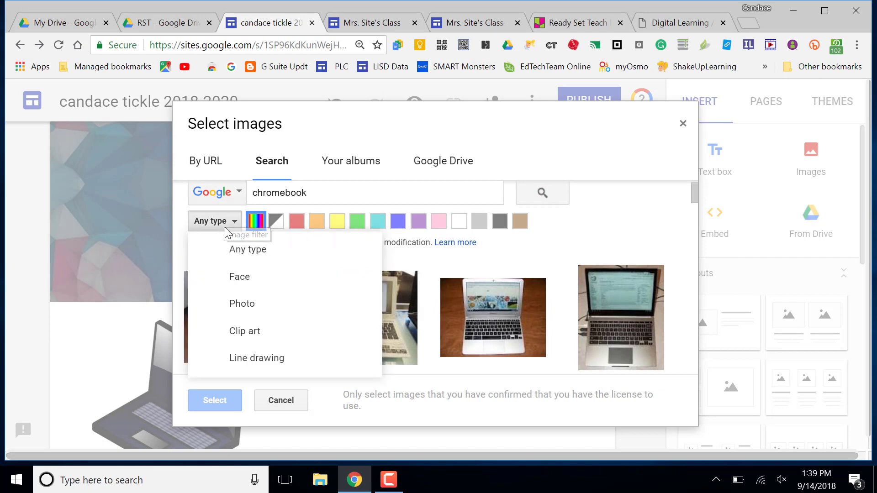
click(238, 334)
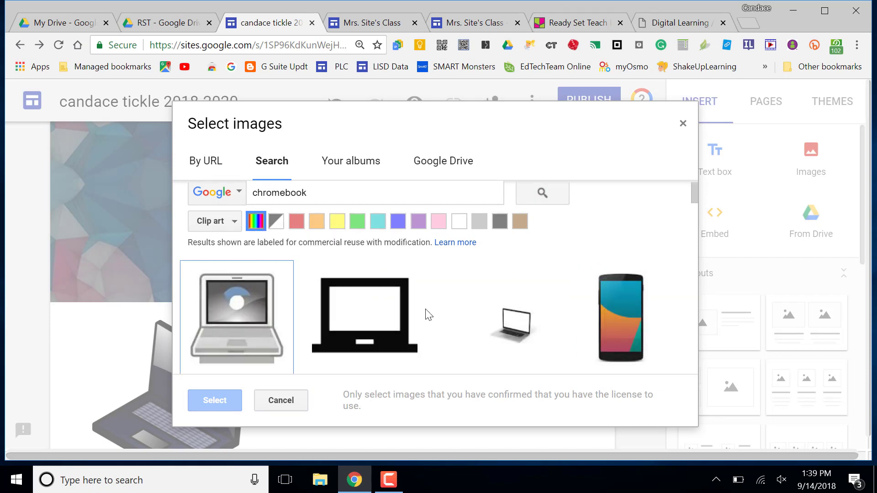
scroll(470, 329, down, 3)
scroll(470, 329, down, 10)
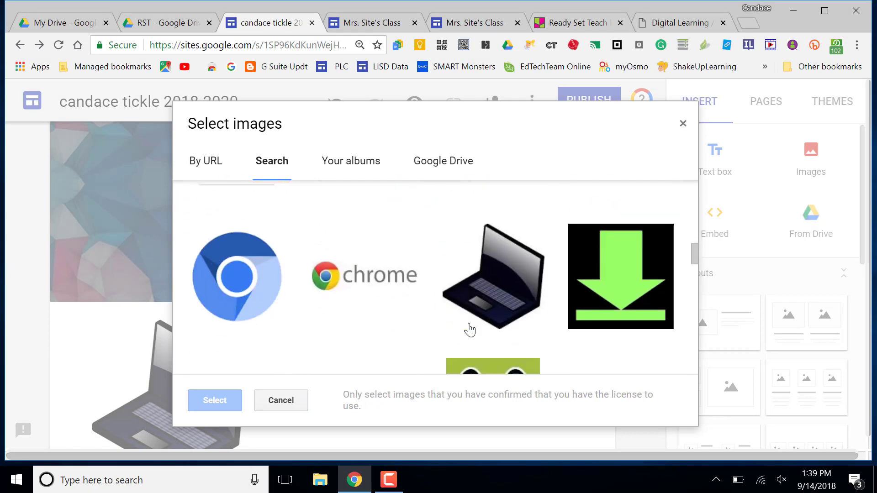
click(508, 287)
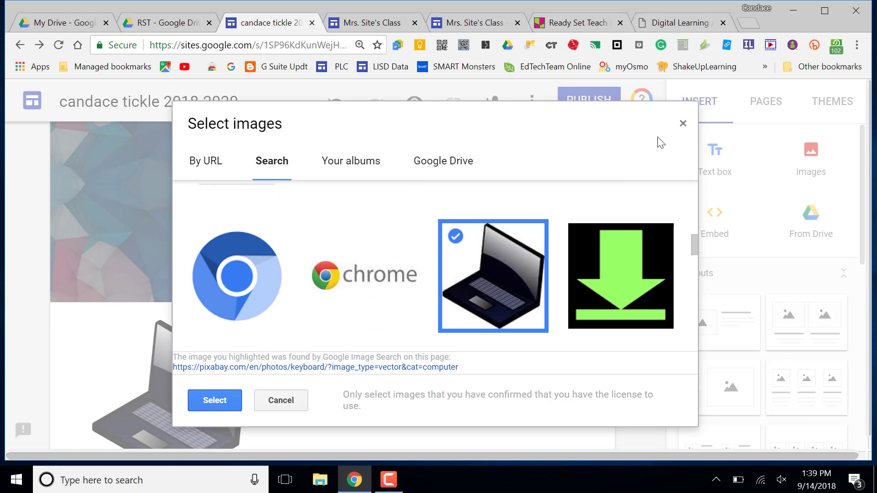
click(684, 130)
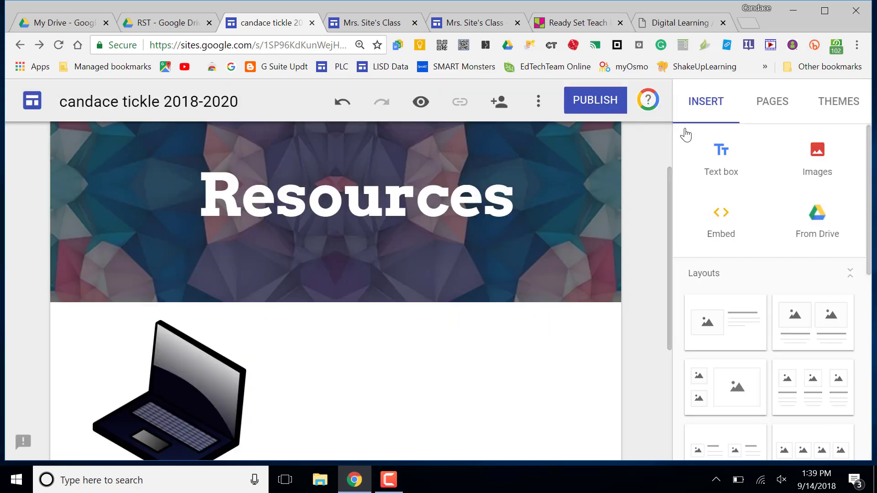
Step: Drag the laptop image further right in its section and reselect it
drag(157, 396, 287, 403)
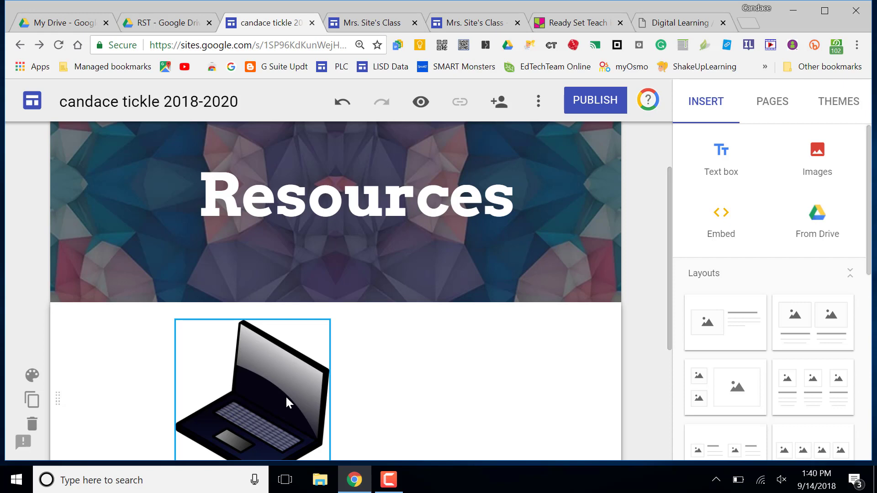
click(386, 396)
scroll(388, 395, down, 4)
click(284, 270)
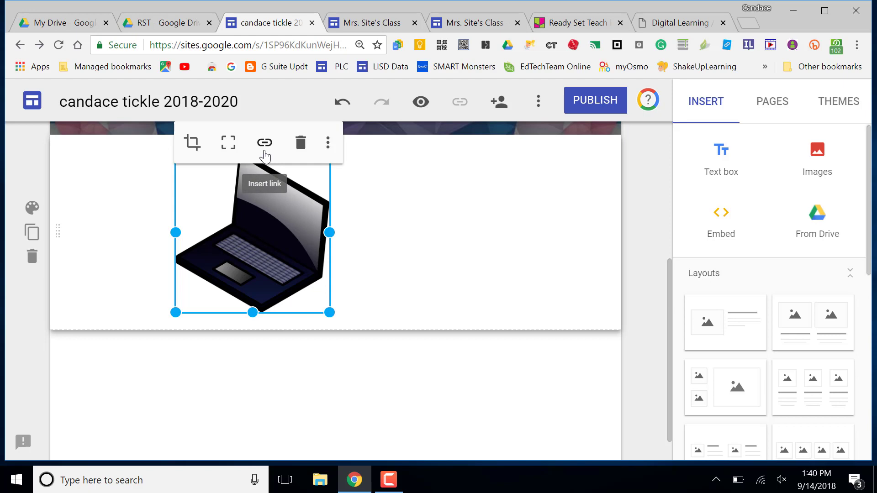
Step: Link the laptop image to the Chromebooks page from the site pages list
click(264, 143)
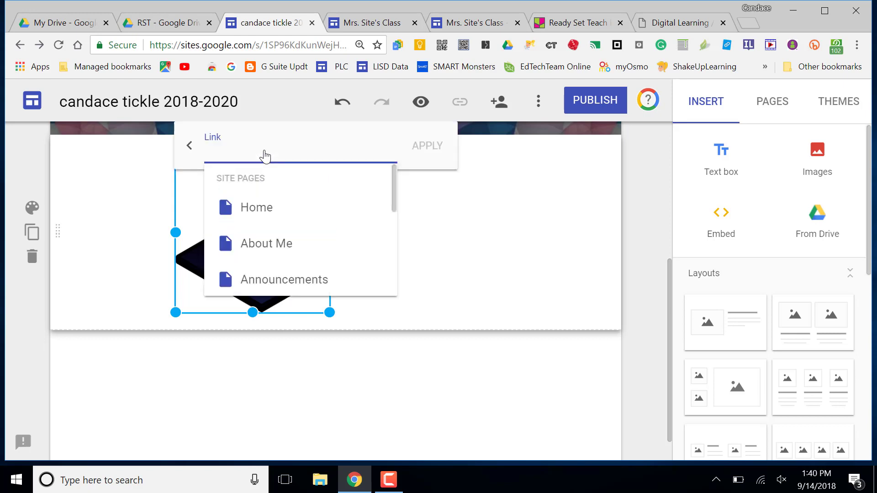
scroll(289, 242, down, 2)
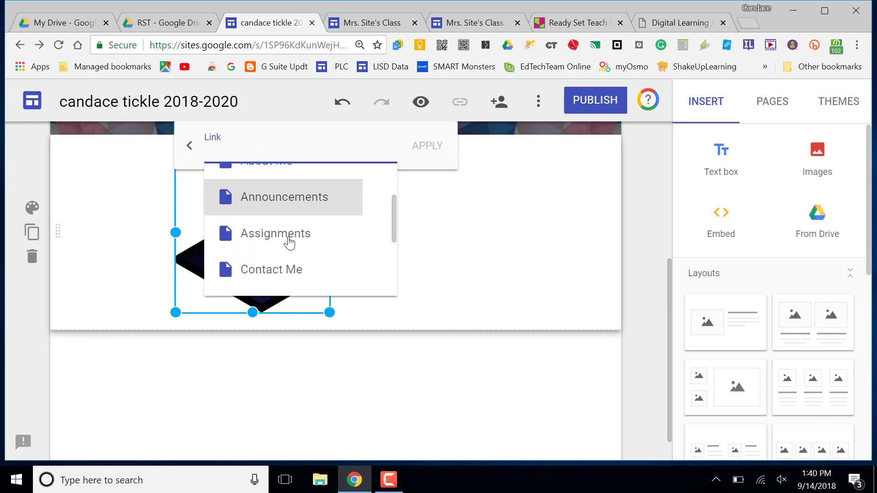
scroll(289, 243, down, 2)
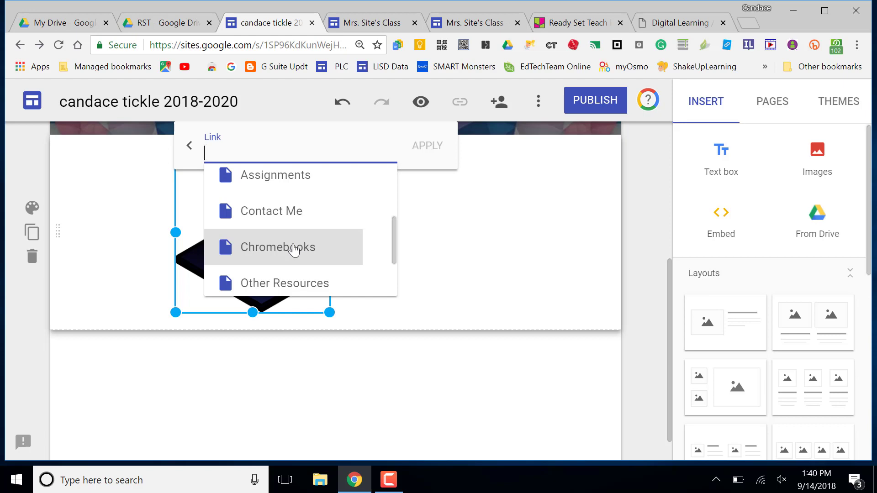
click(294, 250)
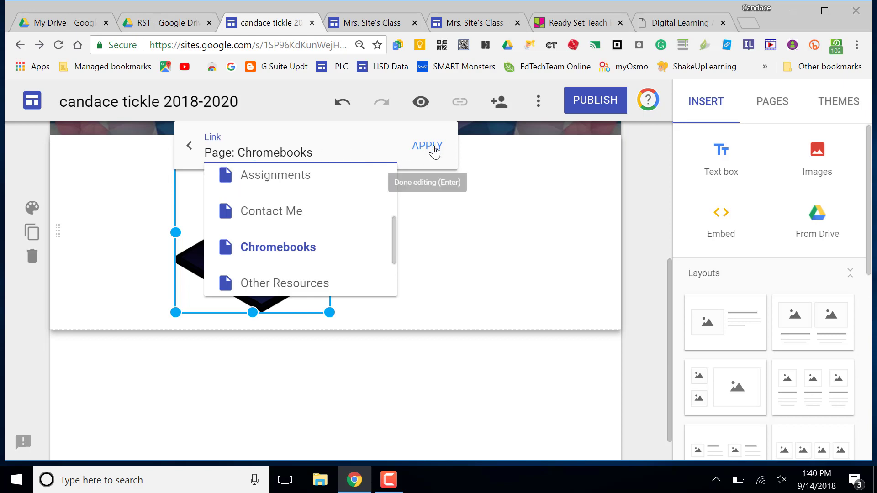
click(434, 151)
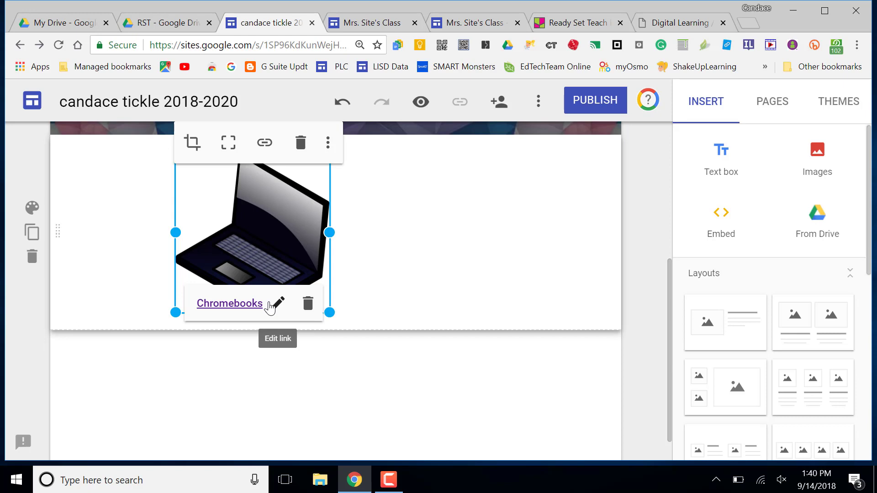
click(424, 401)
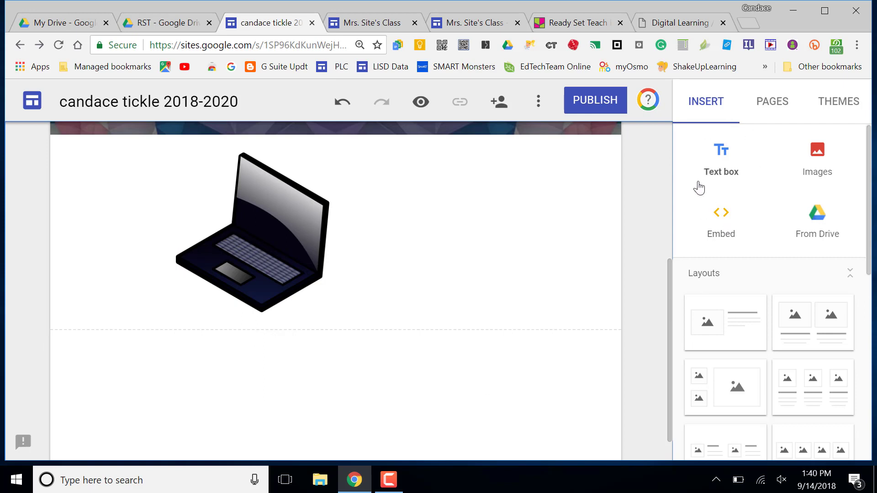
Step: Add a narrow text box beside the laptop image and shift the laptop right
click(718, 182)
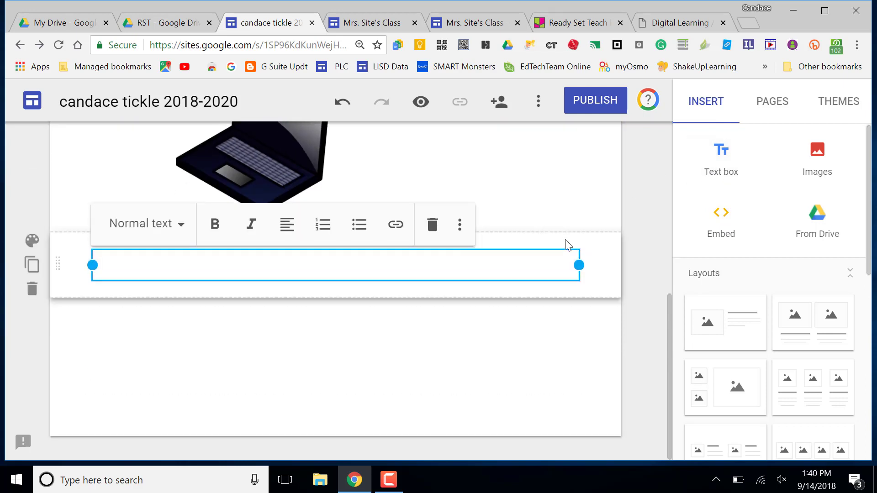
scroll(566, 244, up, 2)
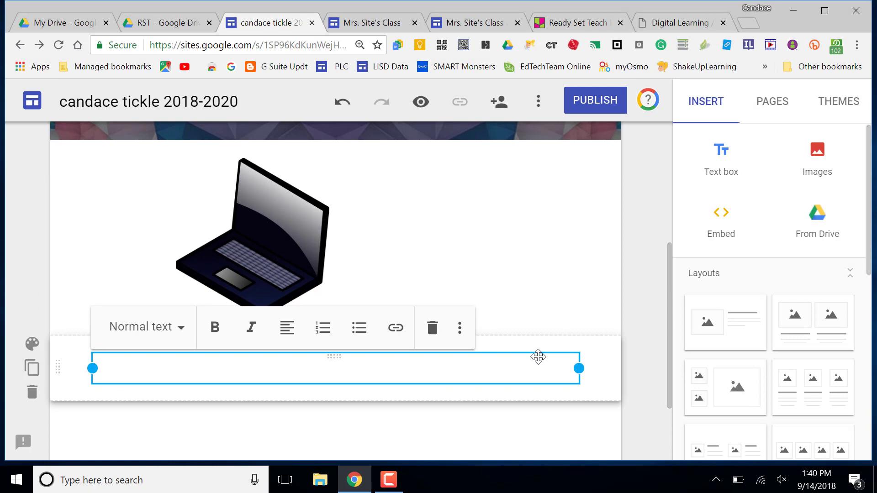
drag(539, 357, 565, 274)
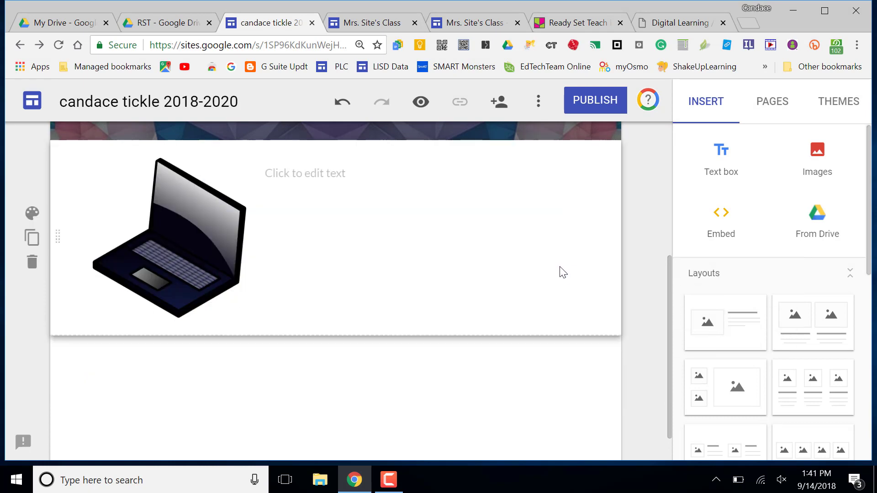
click(305, 172)
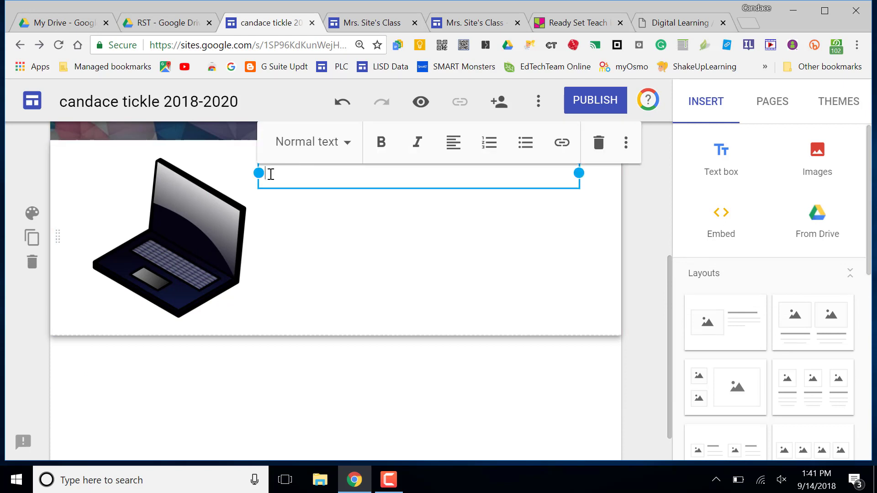
drag(258, 173, 384, 190)
click(211, 233)
drag(211, 233, 276, 239)
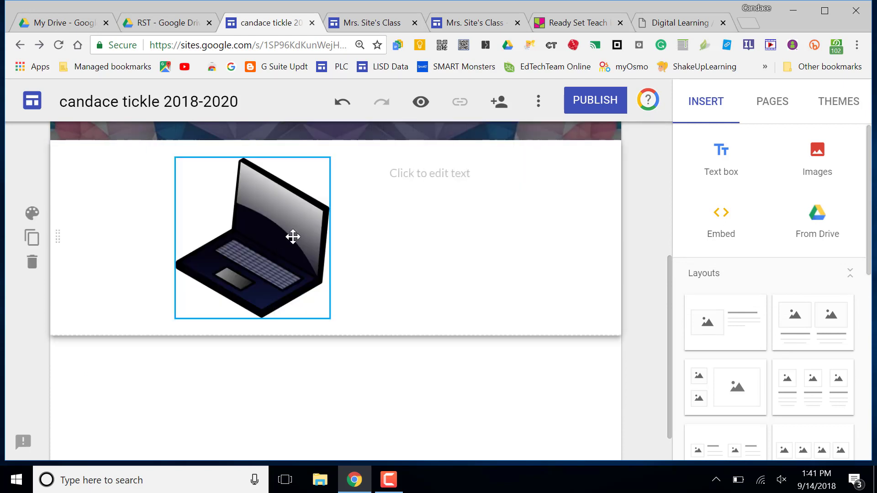
Step: Type 'Other Resources' in the text box and centre-align it
click(434, 179)
text(Other Resources)
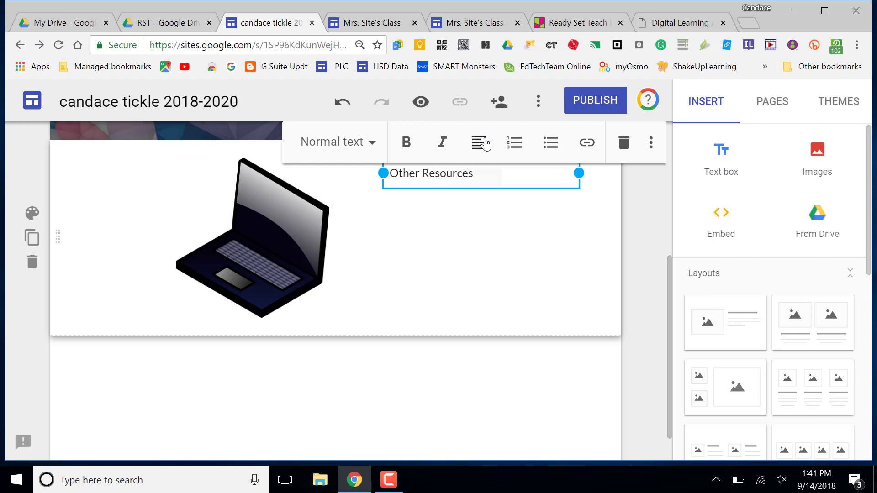
click(479, 142)
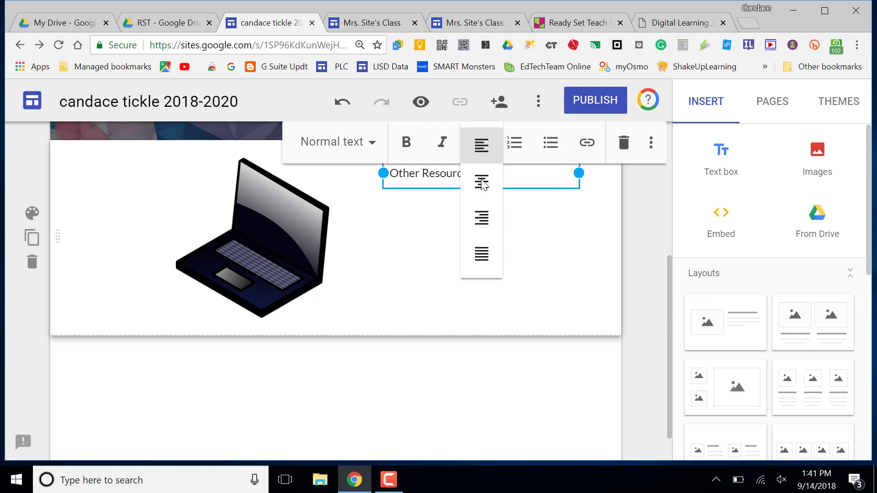
click(482, 183)
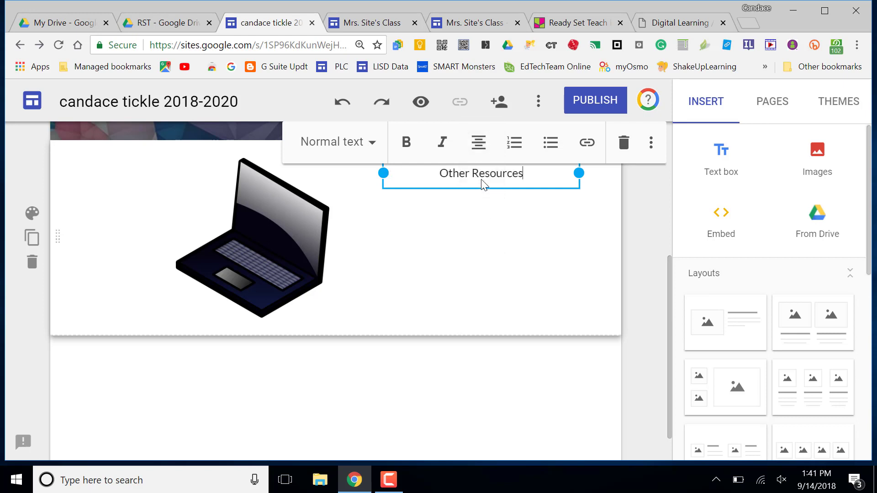
click(617, 257)
Step: Link the words 'Other Resources' to the Other Resources page
click(513, 174)
drag(533, 175, 437, 172)
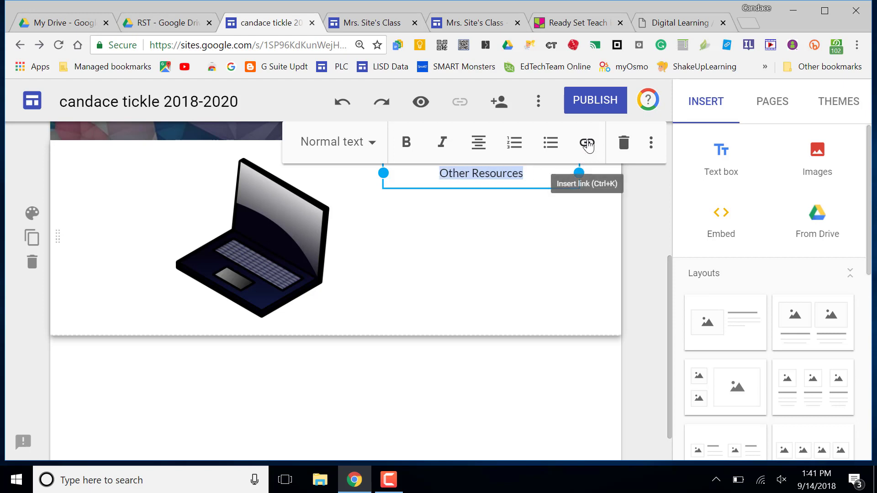
click(588, 144)
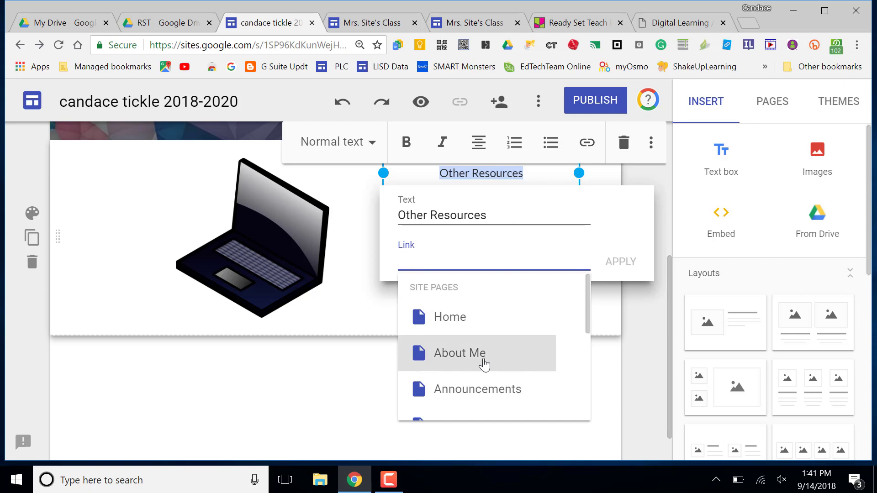
scroll(484, 364, down, 3)
scroll(485, 364, down, 1)
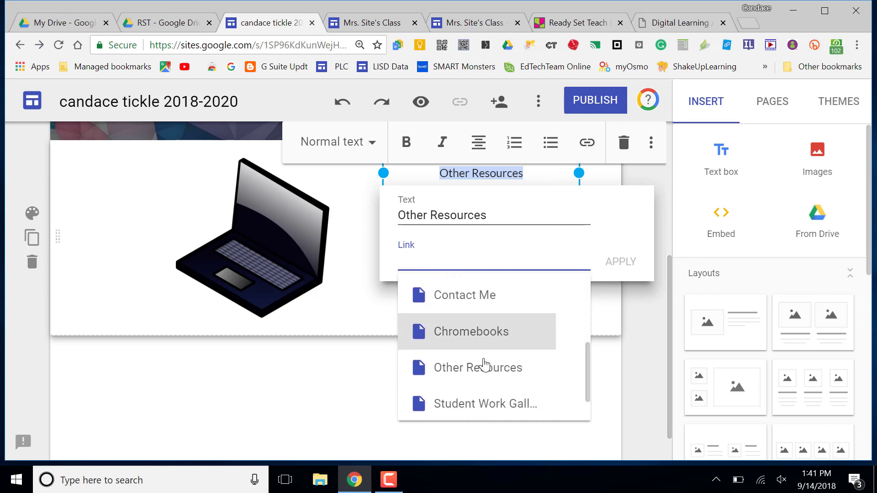
click(485, 366)
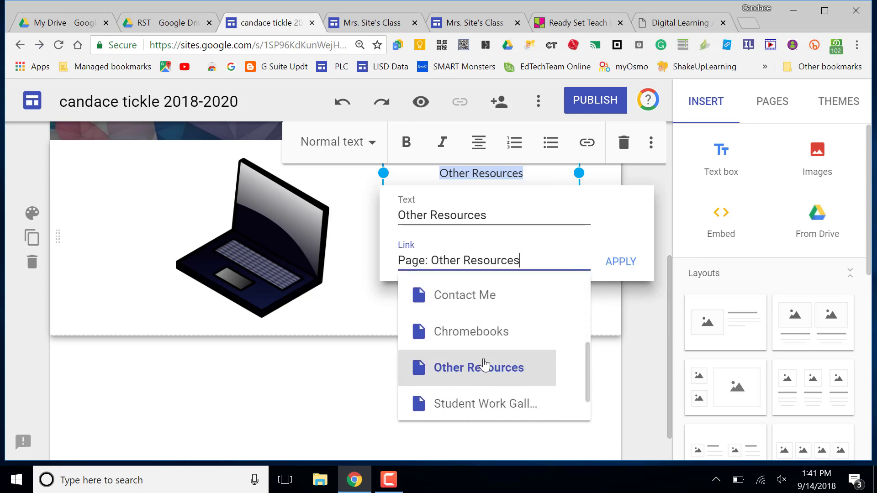
click(628, 270)
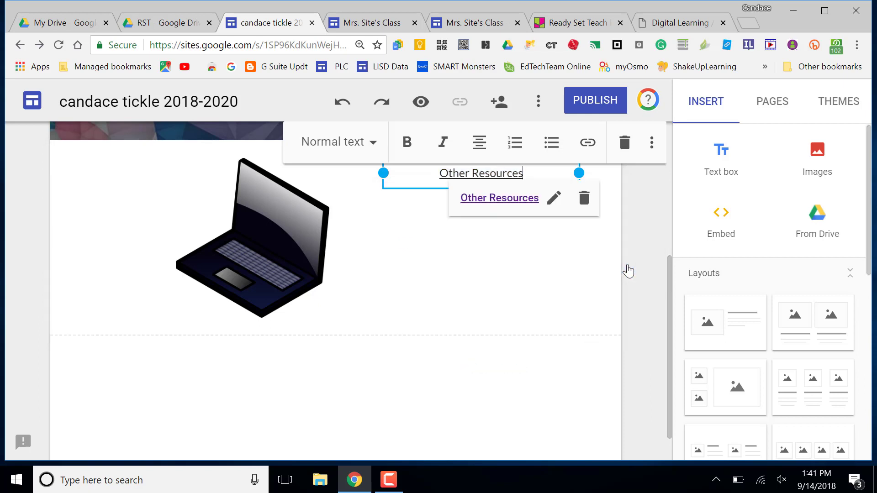
click(649, 311)
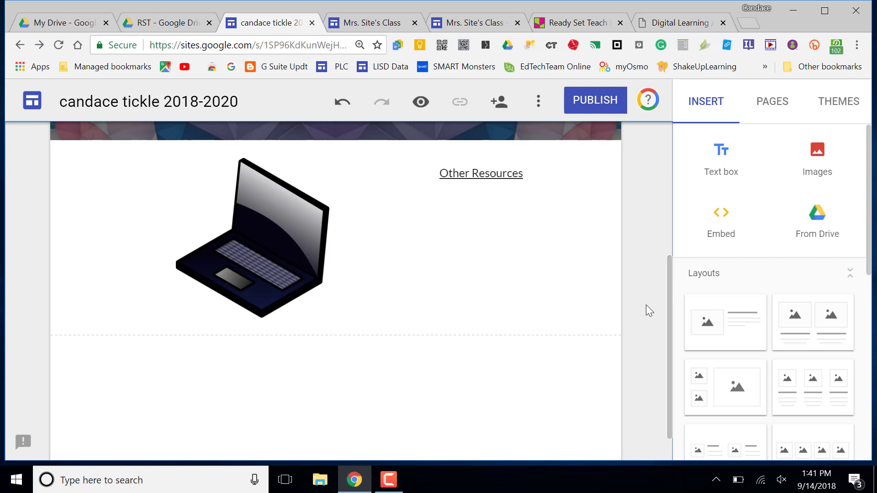
Step: Insert an 'Other Resources' button linked to the Other Resources page
scroll(774, 346, down, 4)
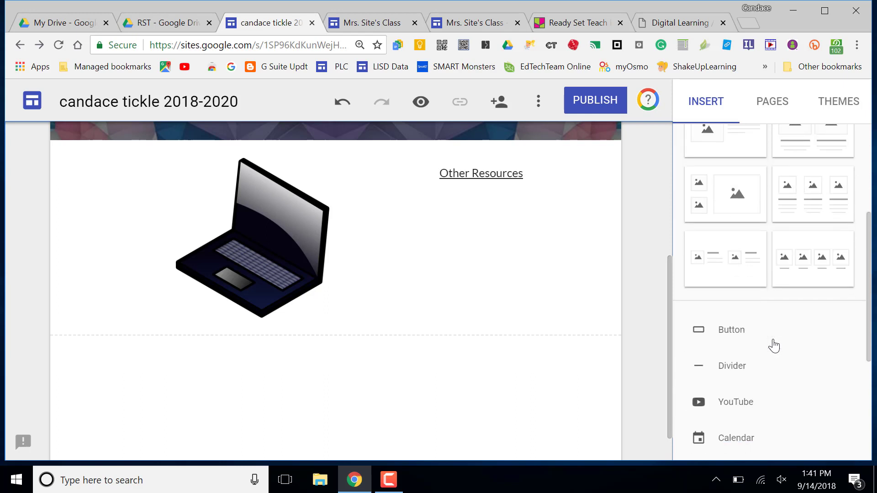
click(732, 330)
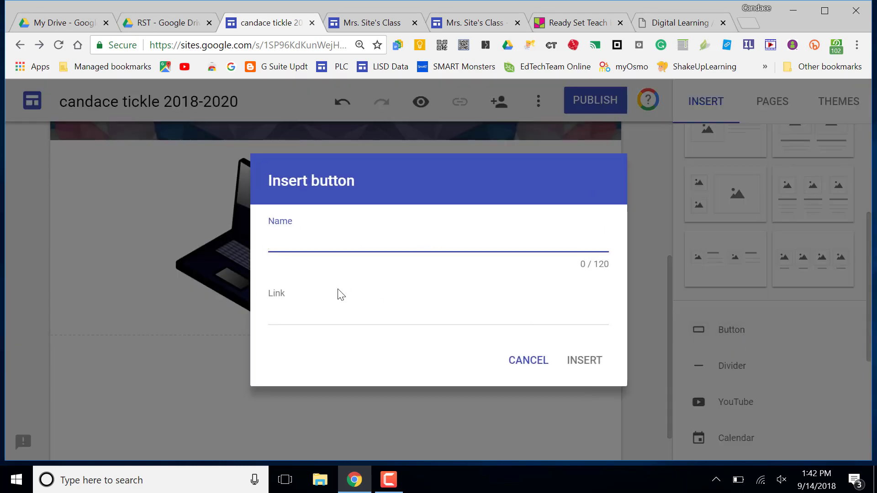
text(Other Resources)
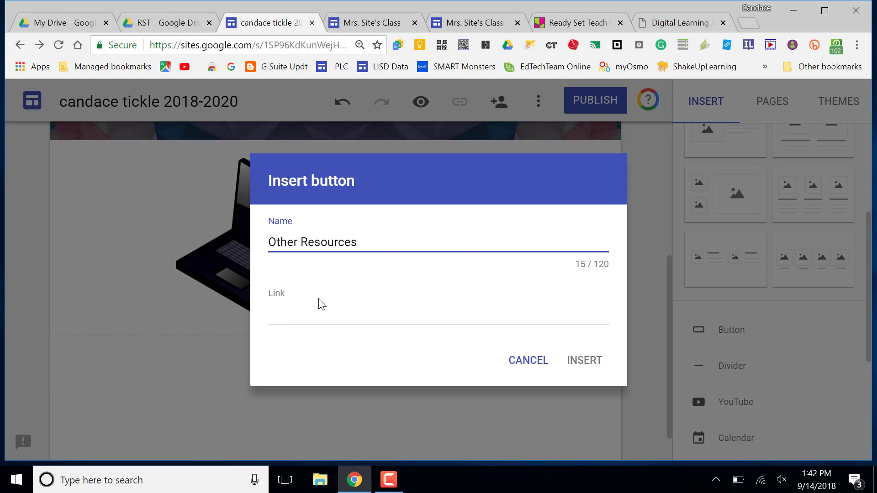
click(583, 365)
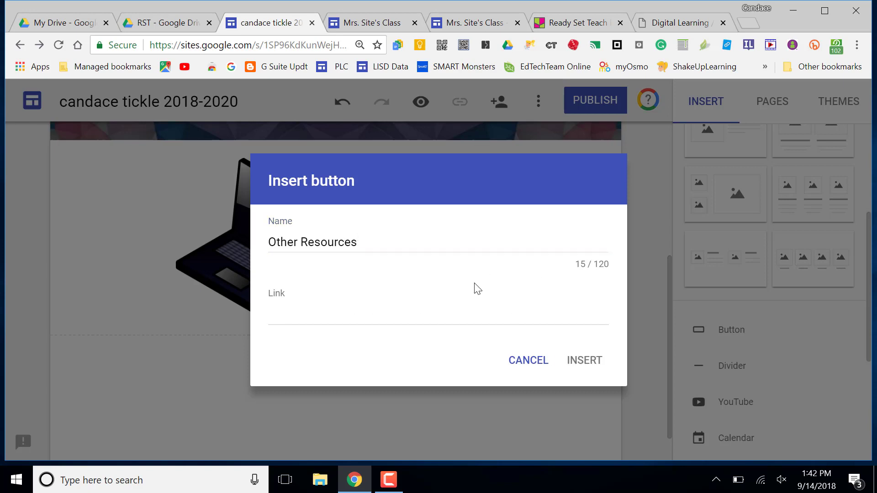
click(300, 313)
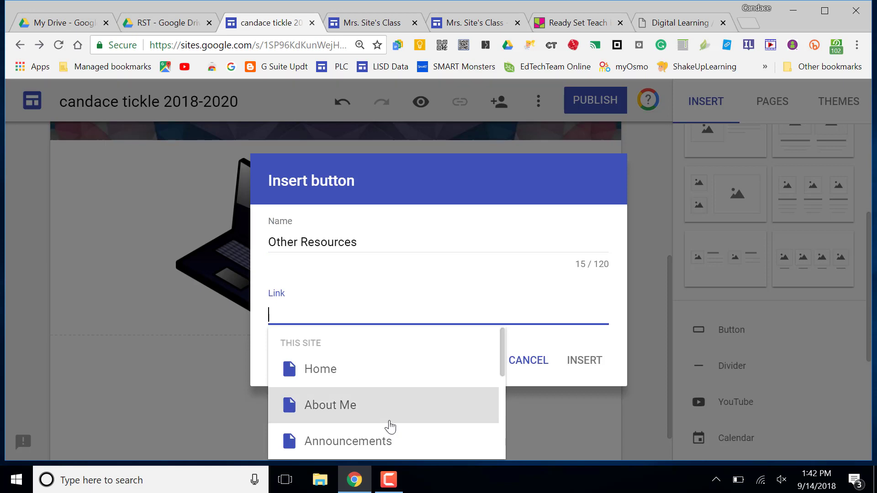
scroll(390, 425, down, 3)
scroll(390, 424, down, 2)
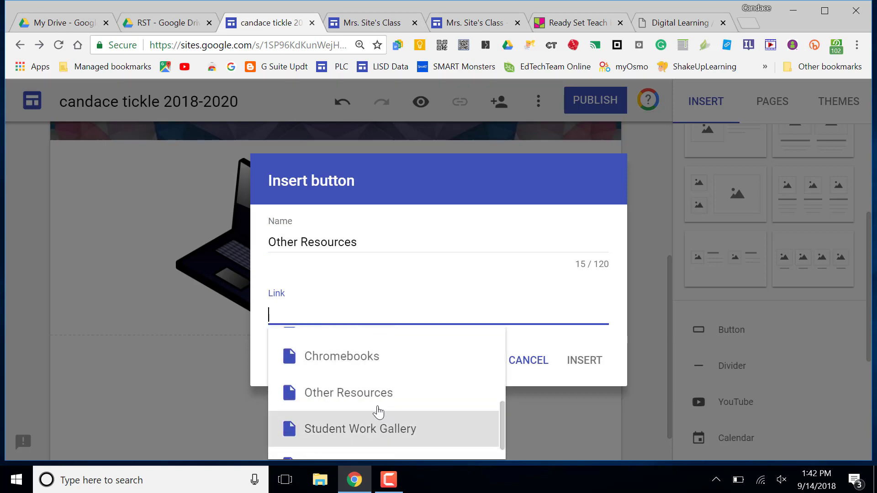
click(365, 395)
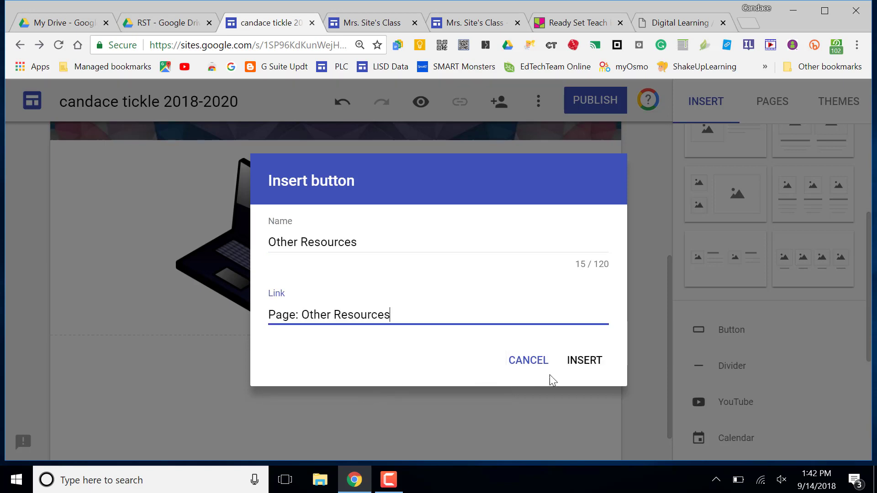
click(593, 368)
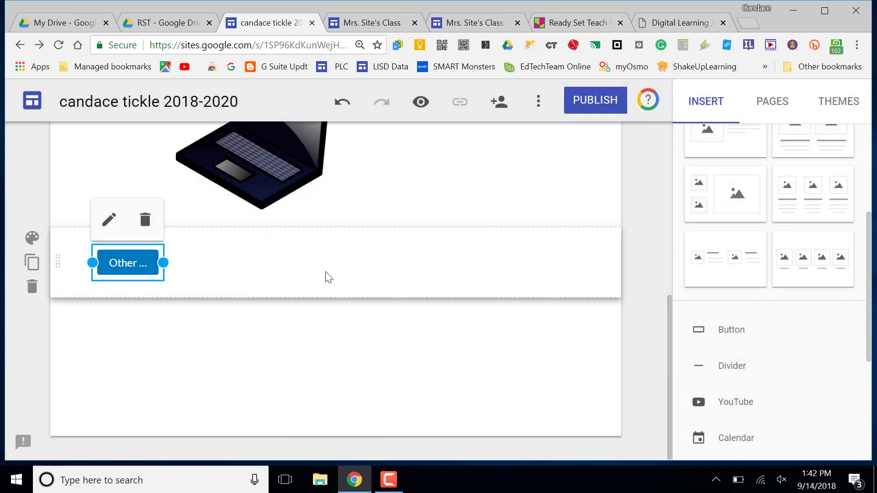
Step: Widen the button to show its full label and move it beside the laptop
drag(167, 262, 280, 286)
scroll(276, 380, up, 3)
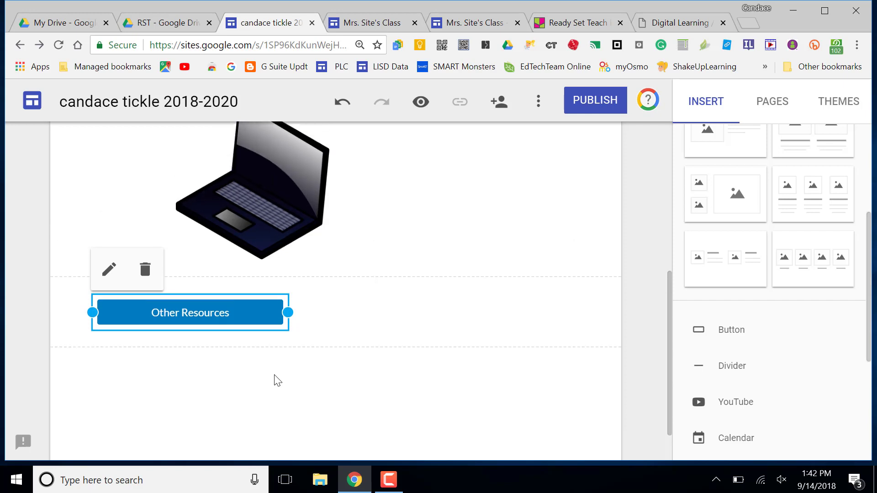
drag(225, 372, 487, 246)
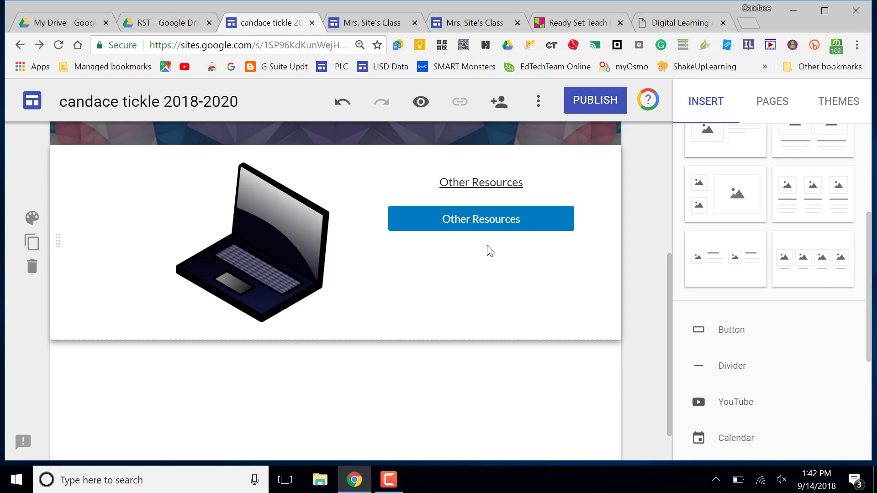
Step: Start a second button, then cancel it without adding anything
click(727, 341)
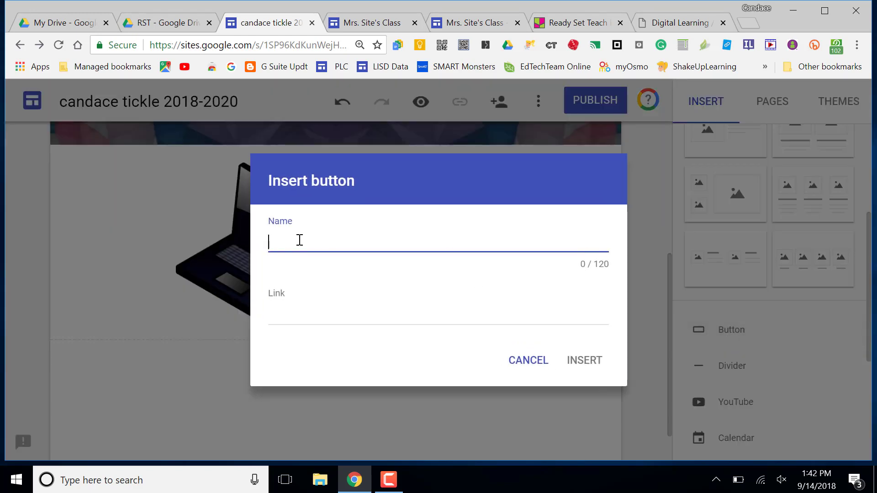
click(292, 316)
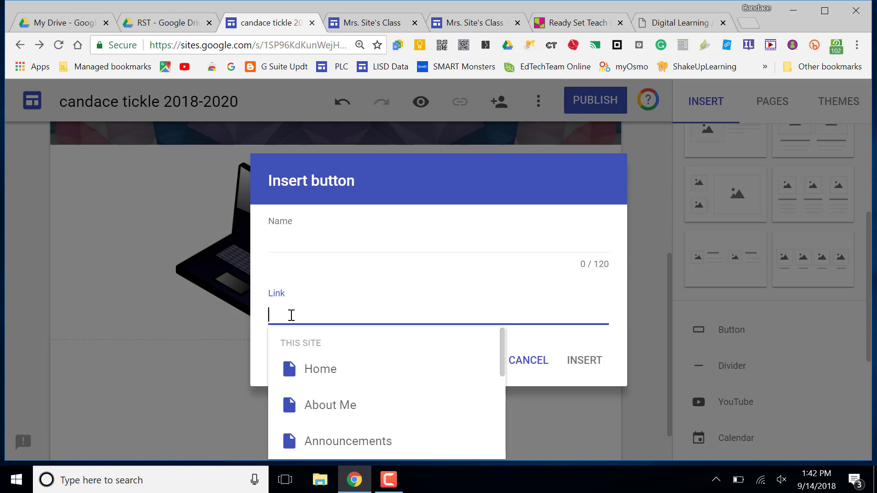
click(524, 369)
click(523, 365)
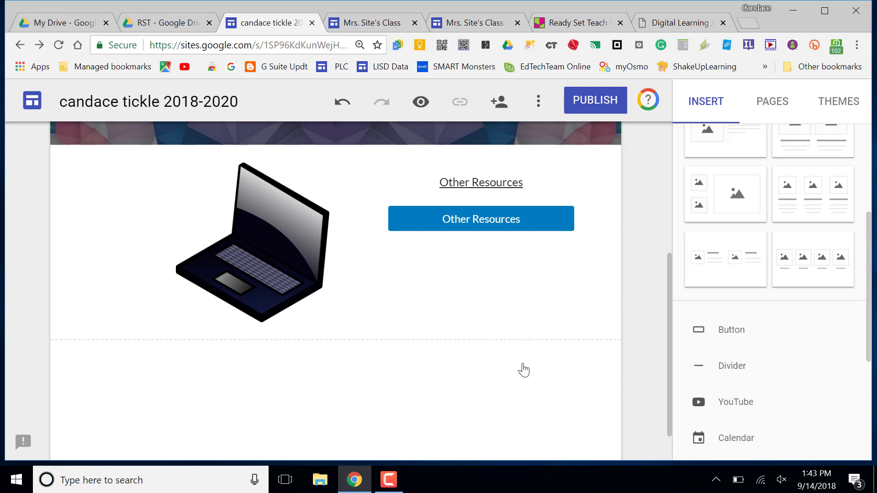
scroll(524, 370, up, 5)
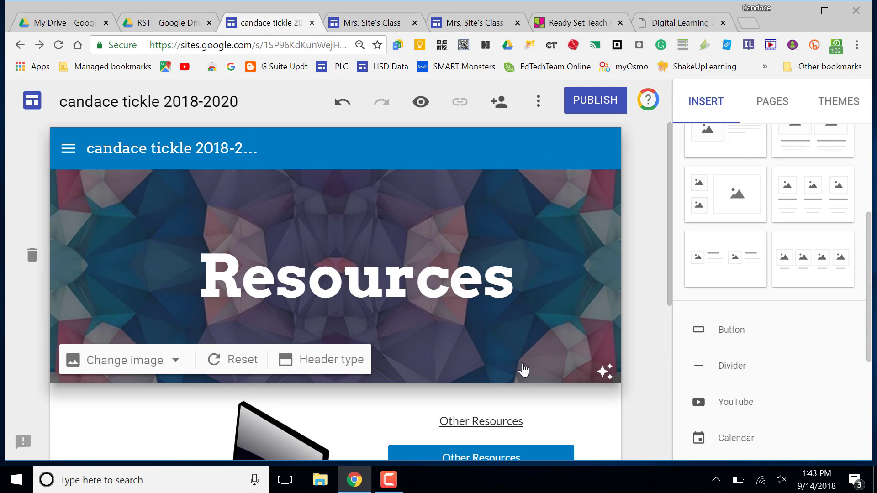
Step: Unlink the 'Other Resources' text and delete its text box, leaving just the button
click(517, 421)
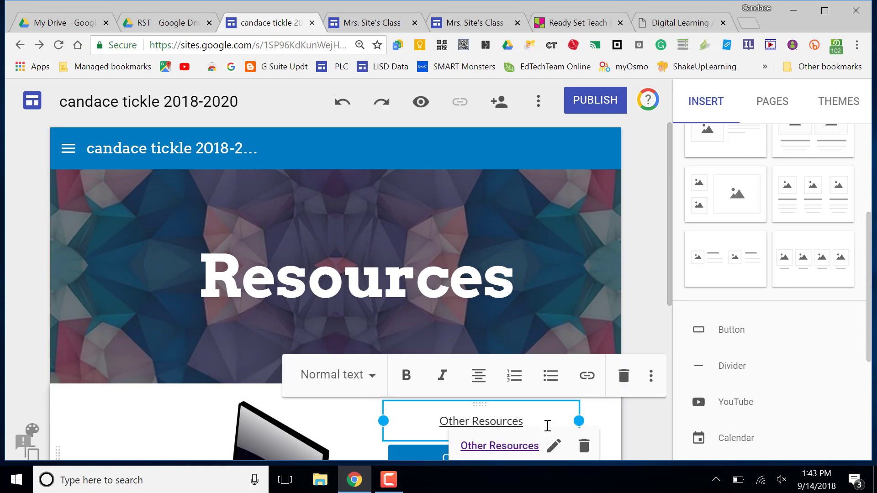
click(585, 449)
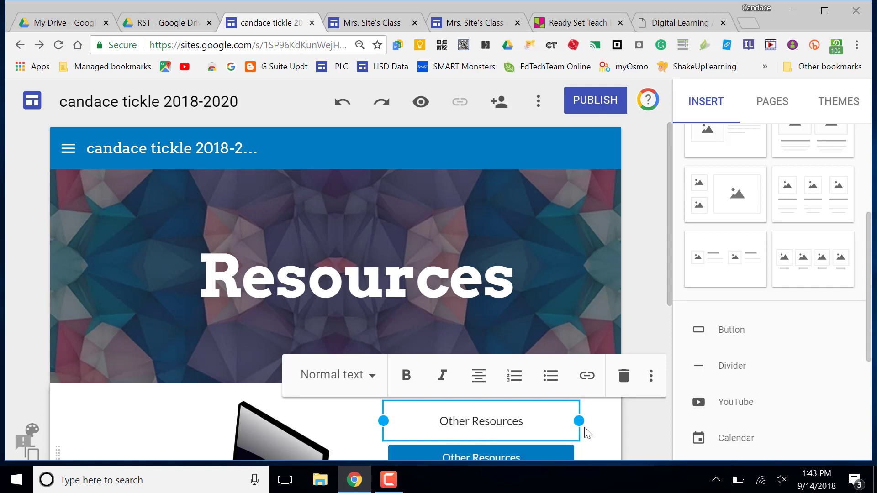
click(624, 375)
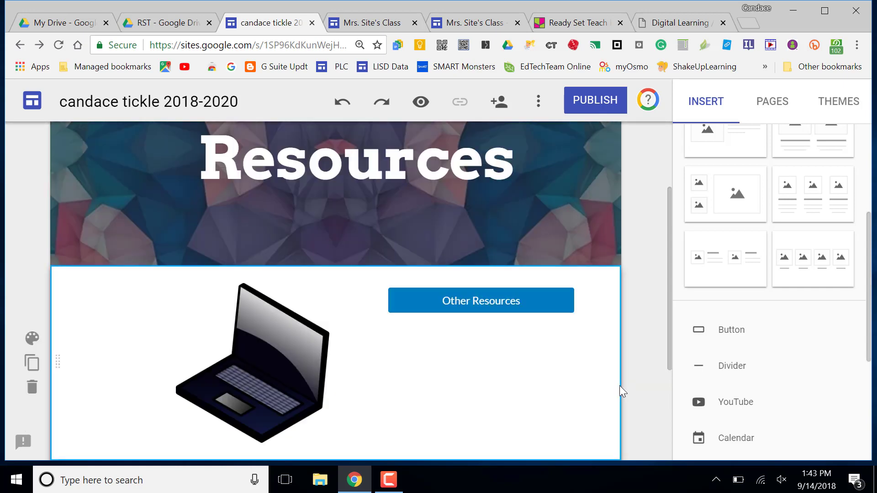
click(641, 354)
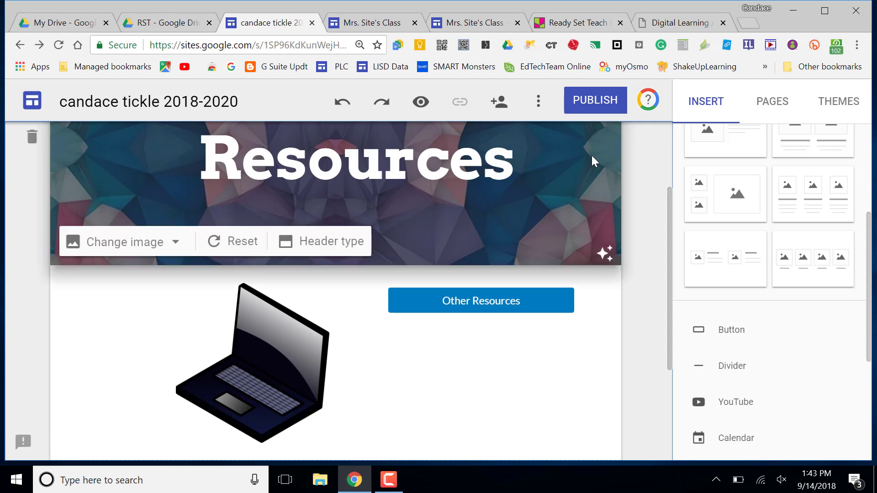
Step: Publish the site at its suggested web address, selecting that address to copy
click(597, 111)
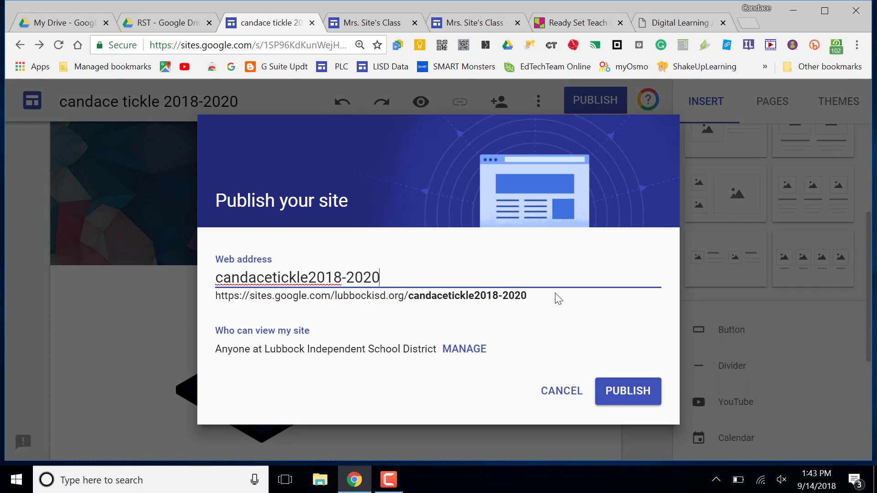
click(530, 298)
drag(530, 298, 223, 295)
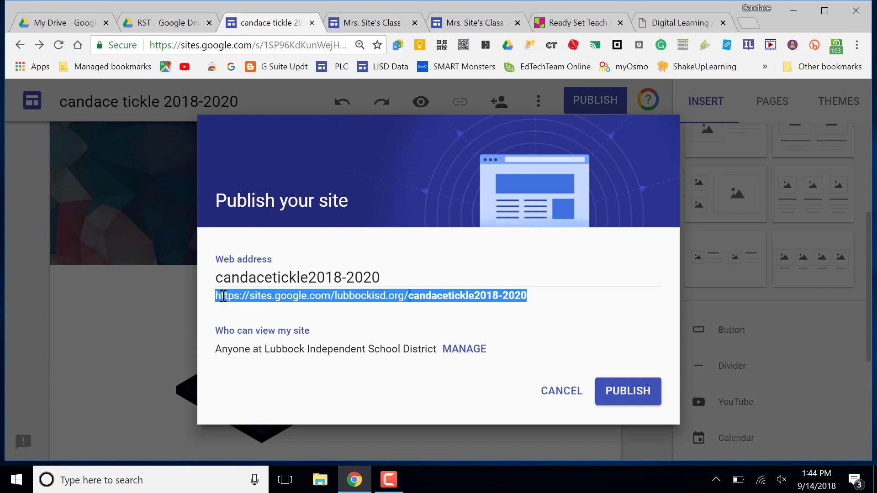
click(619, 398)
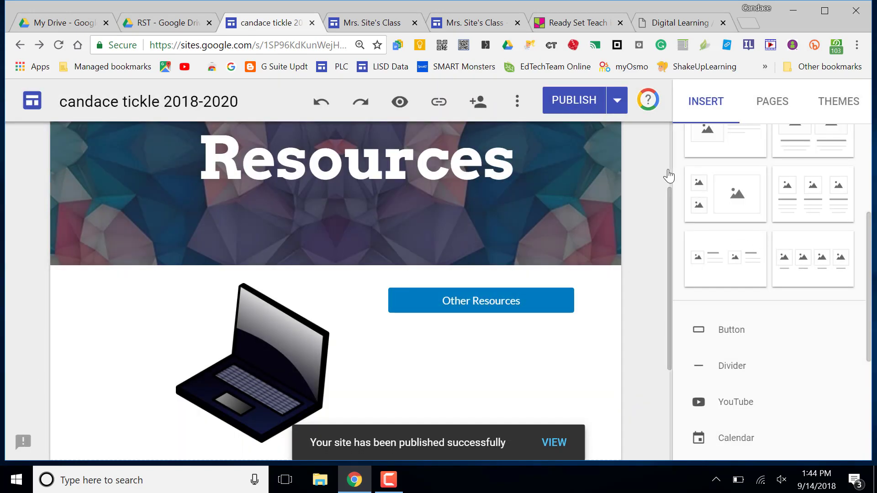
Step: Check the publishing options, then switch to the Ready Set Teach padlet tab
click(617, 101)
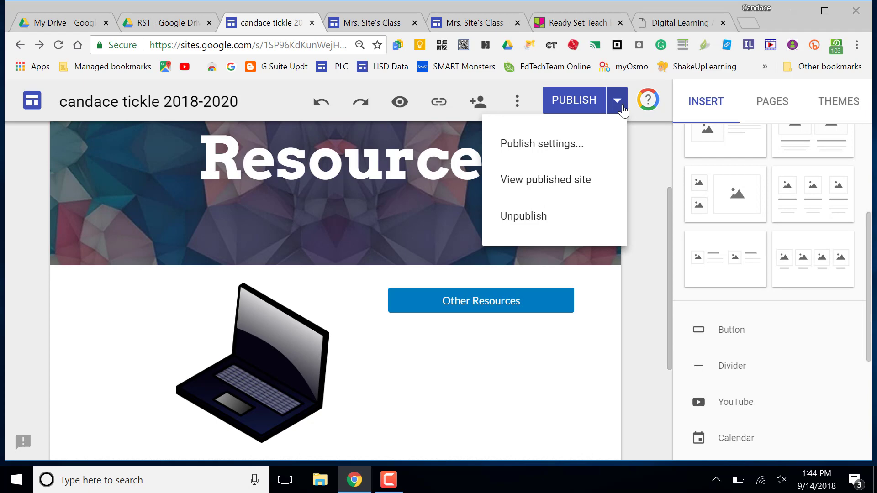
click(622, 105)
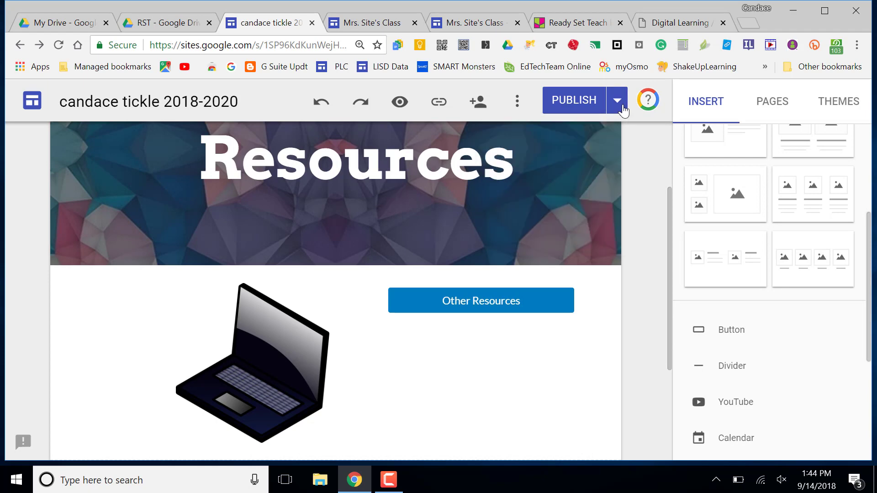
click(568, 26)
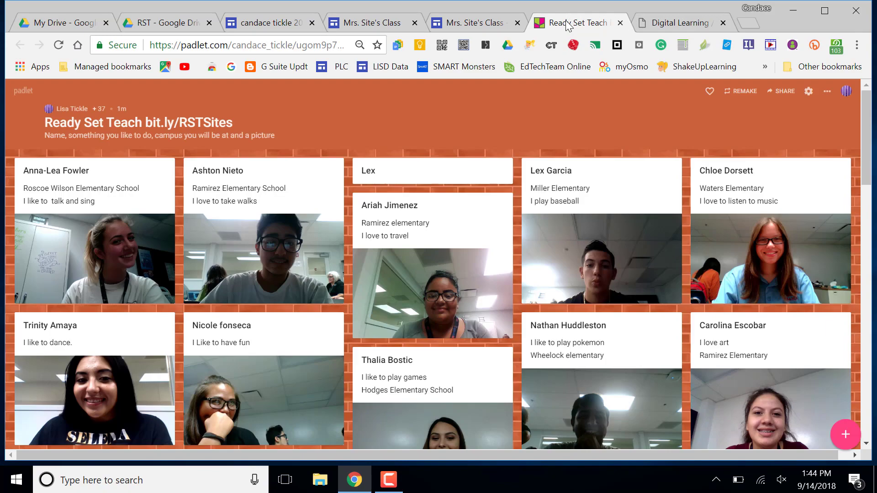
Step: Drag the Google Sites Form post up into the wall's top row
scroll(692, 147, down, 7)
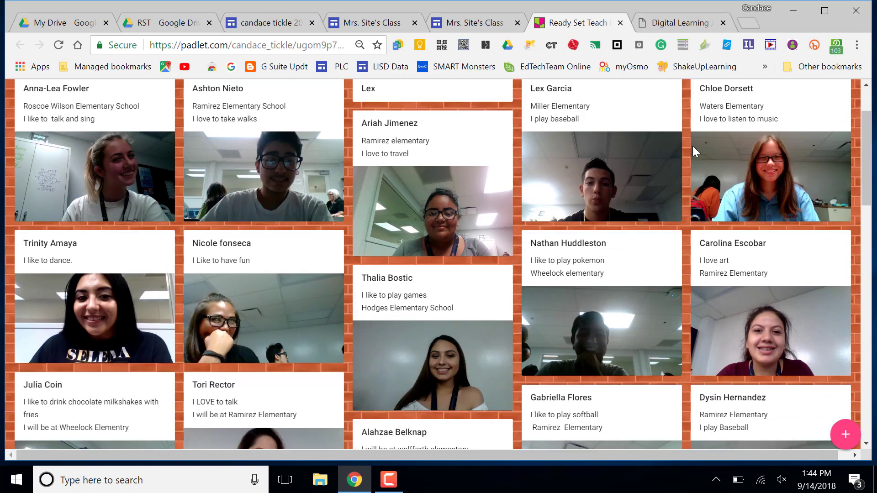
scroll(693, 151, down, 5)
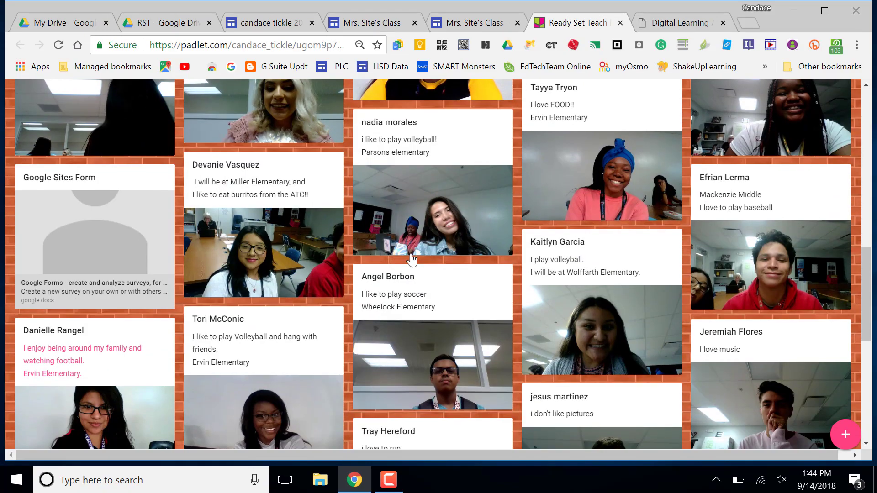
drag(114, 248, 260, 159)
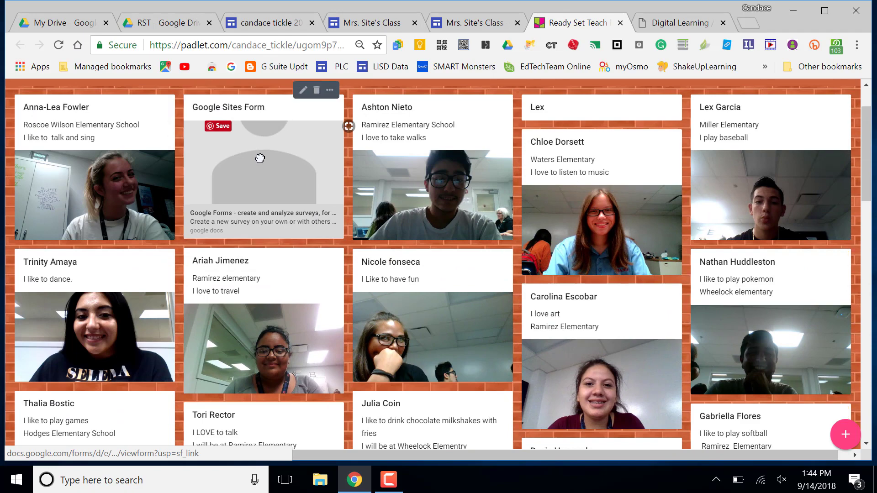
scroll(261, 158, up, 2)
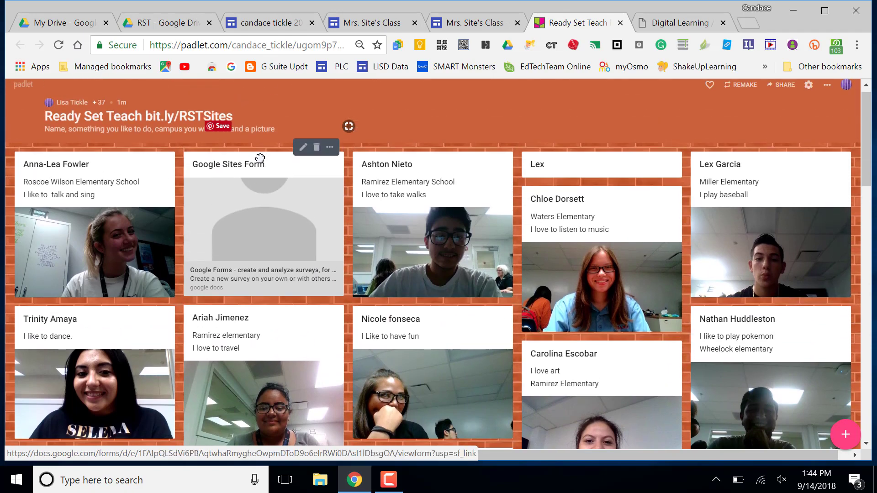
Step: Open the Google Sites Form post and paste the published site address into its link field
click(259, 235)
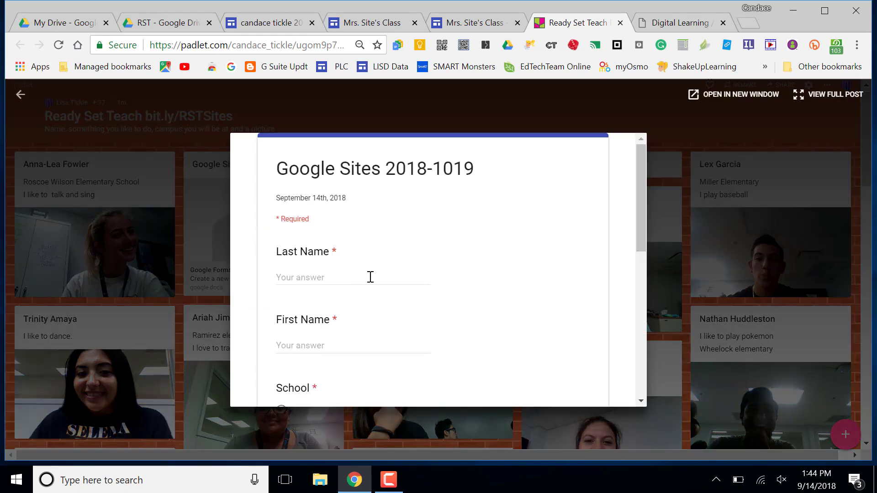
scroll(396, 309, down, 6)
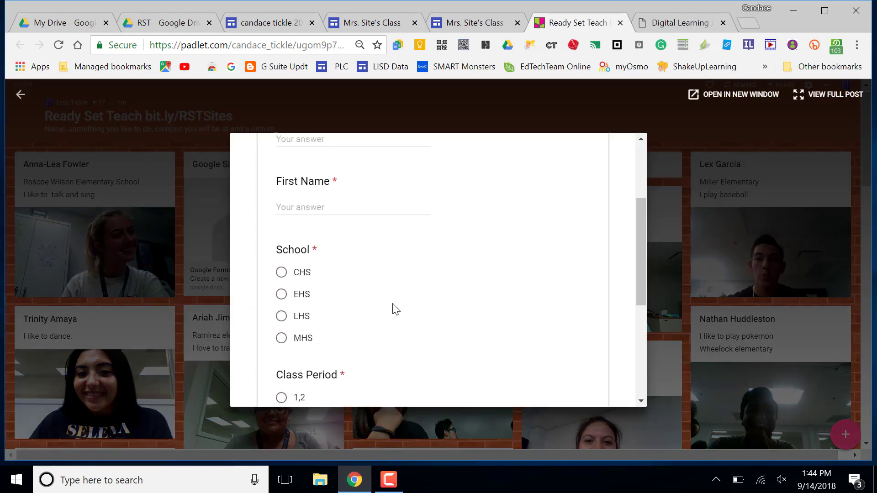
scroll(396, 310, down, 2)
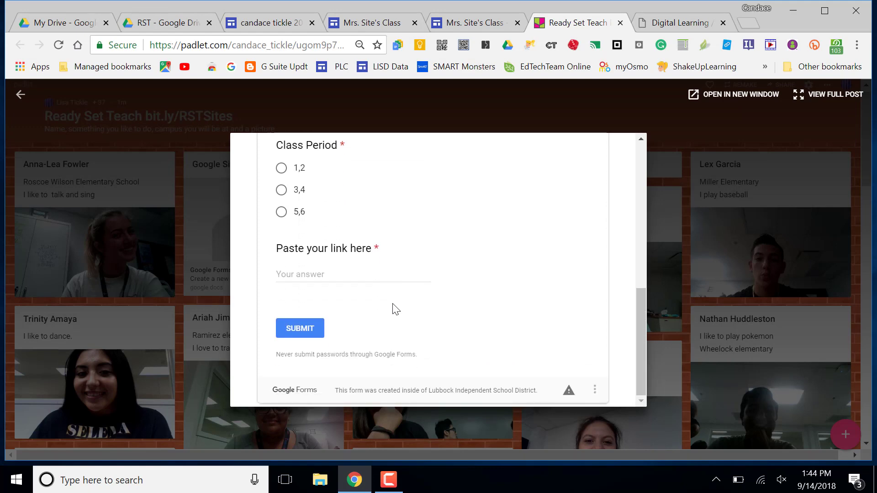
click(325, 273)
key(ctrl+v)
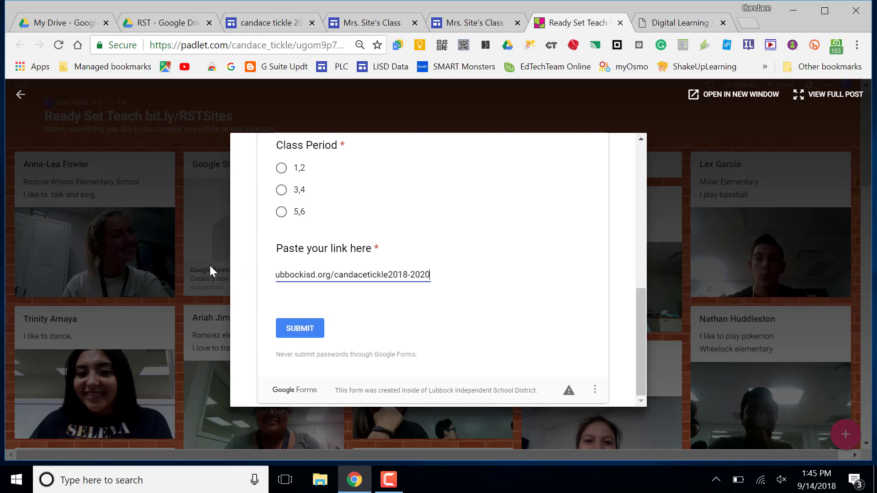
Step: Reopen the Google Sites Form post and scroll down to its link field
click(21, 106)
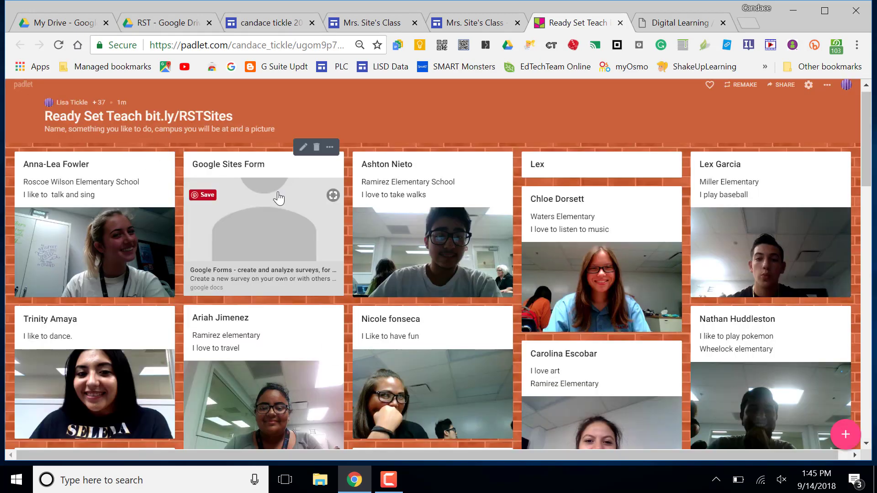
click(265, 227)
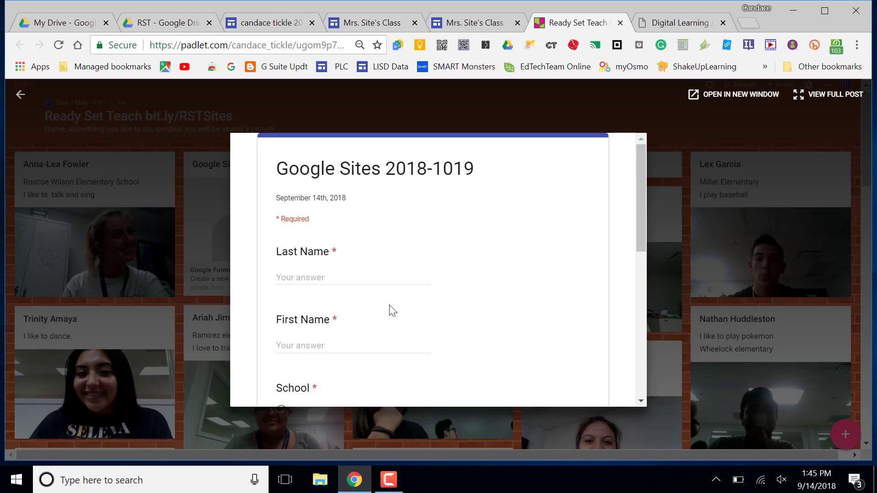
scroll(390, 309, down, 2)
scroll(390, 309, down, 5)
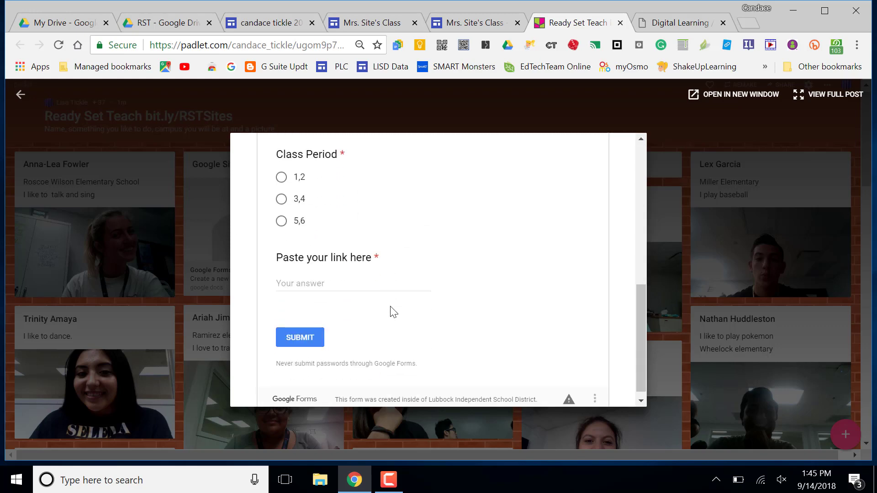
click(310, 284)
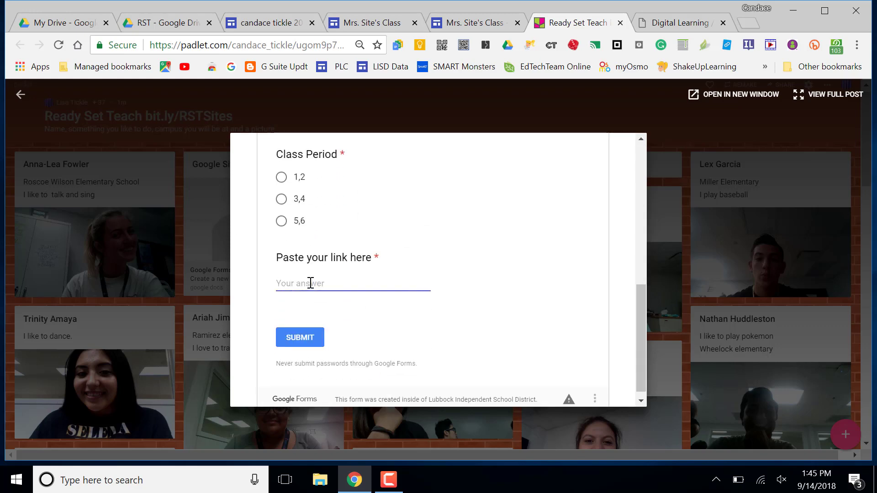
Step: Paste the published site's web address into the link field and close the post
key(ctrl+v)
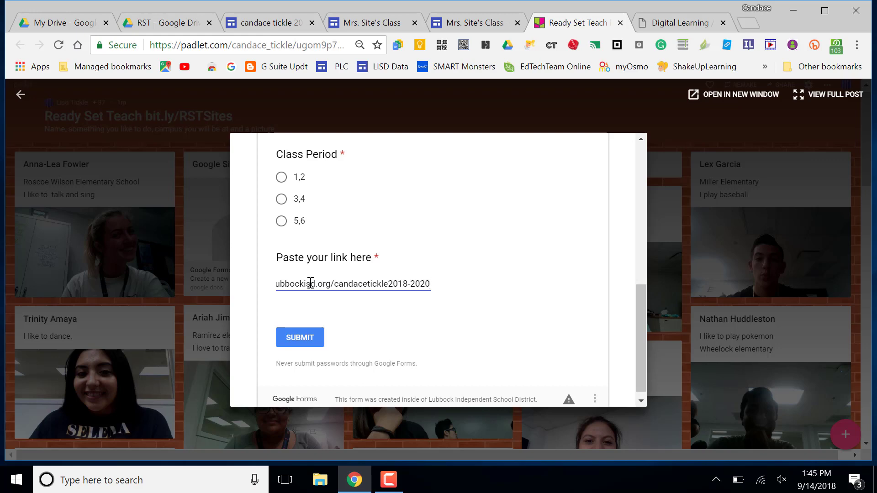
drag(310, 284, 1, 106)
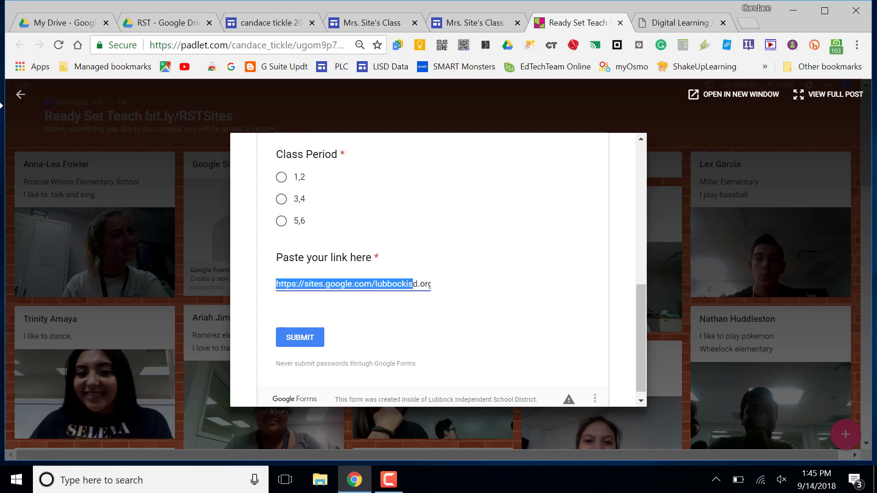
click(21, 94)
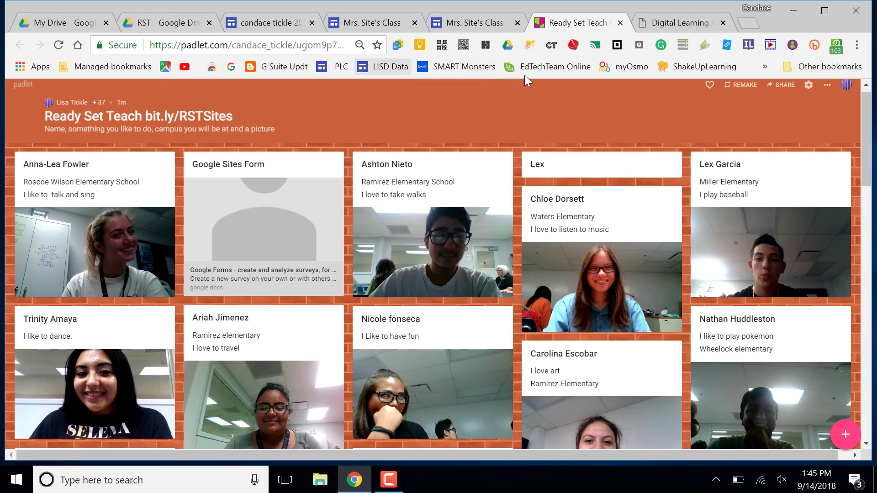
Step: Close Padlet and scroll the Resources page editor down to the laptop image and Other Resources button
click(620, 23)
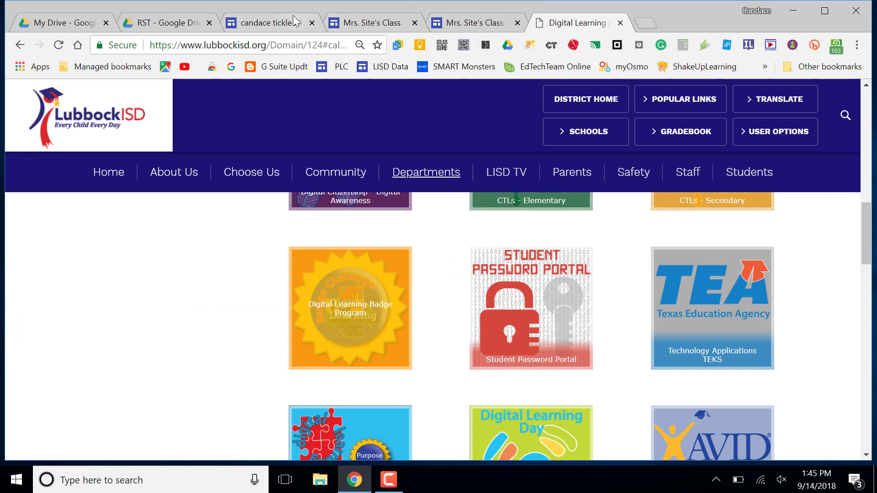
click(273, 20)
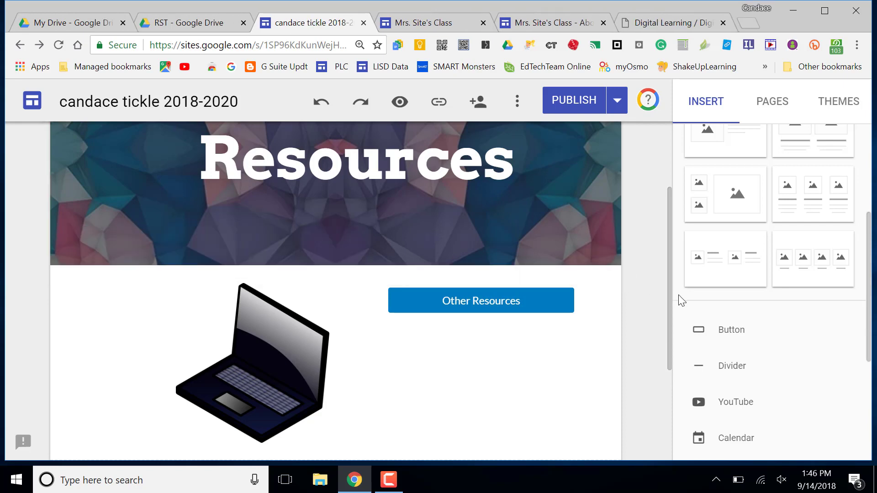
drag(670, 284, 670, 383)
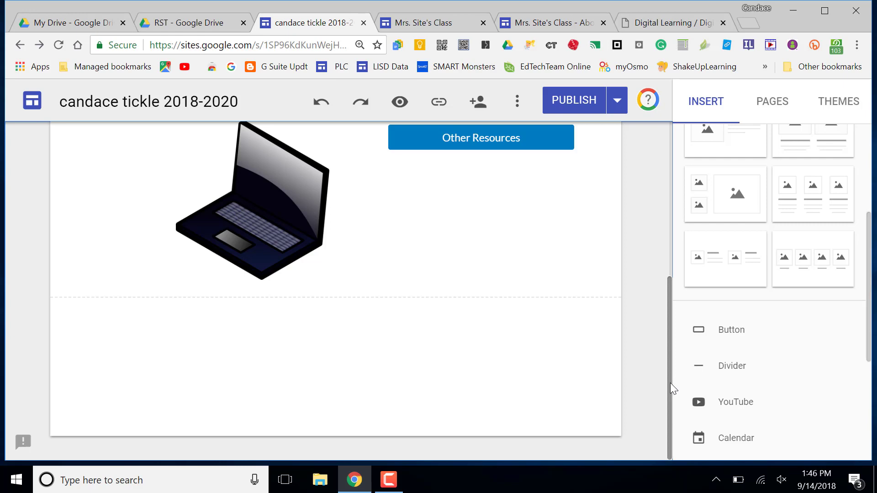
scroll(834, 308, up, 3)
scroll(837, 313, down, 1)
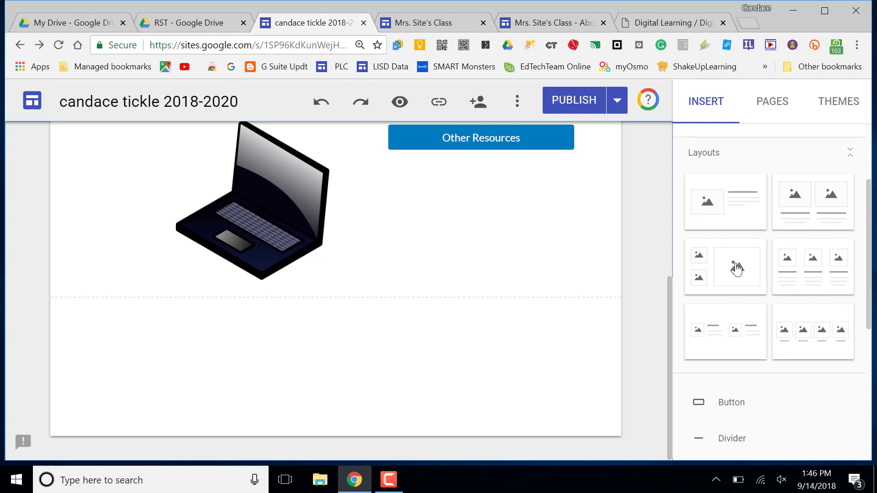
click(829, 265)
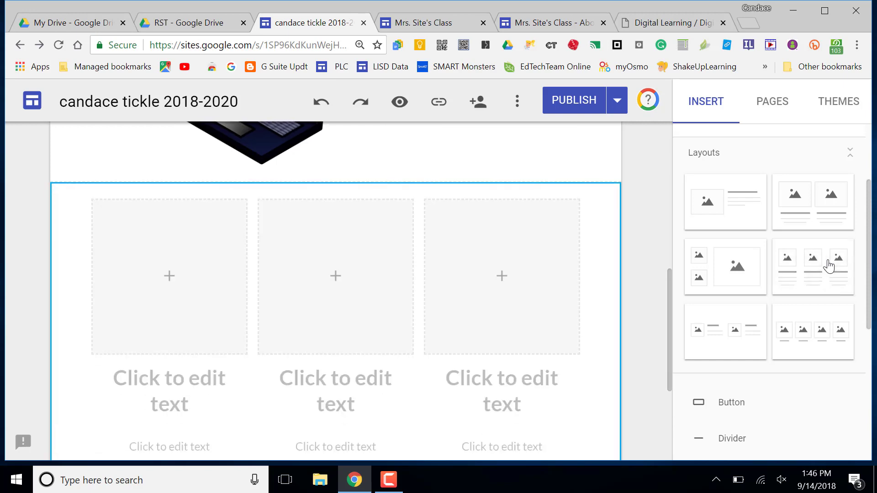
scroll(334, 386, down, 3)
scroll(334, 386, up, 2)
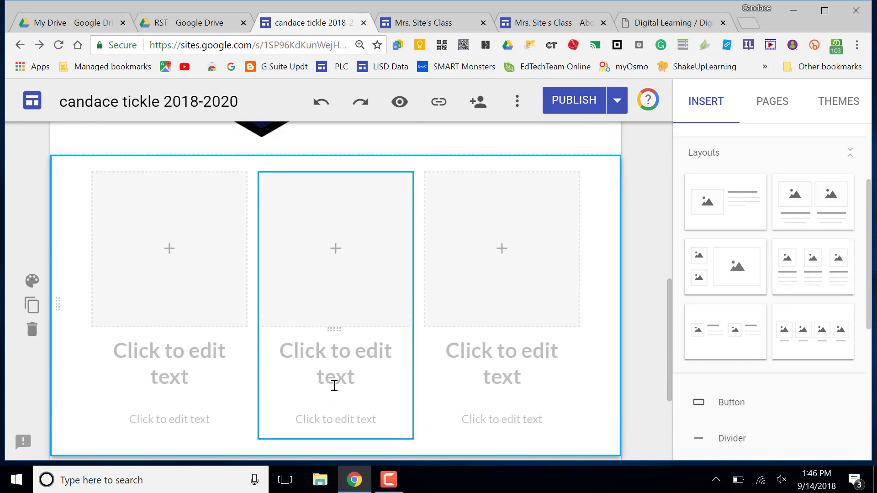
click(166, 272)
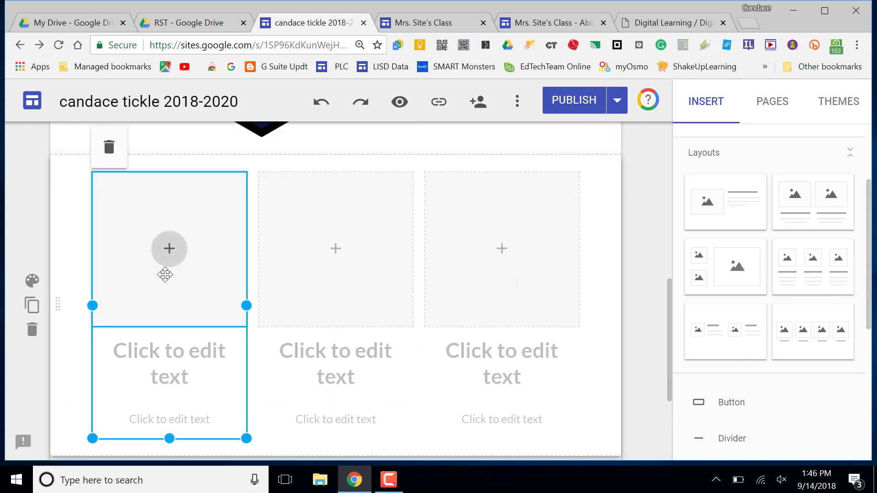
click(166, 259)
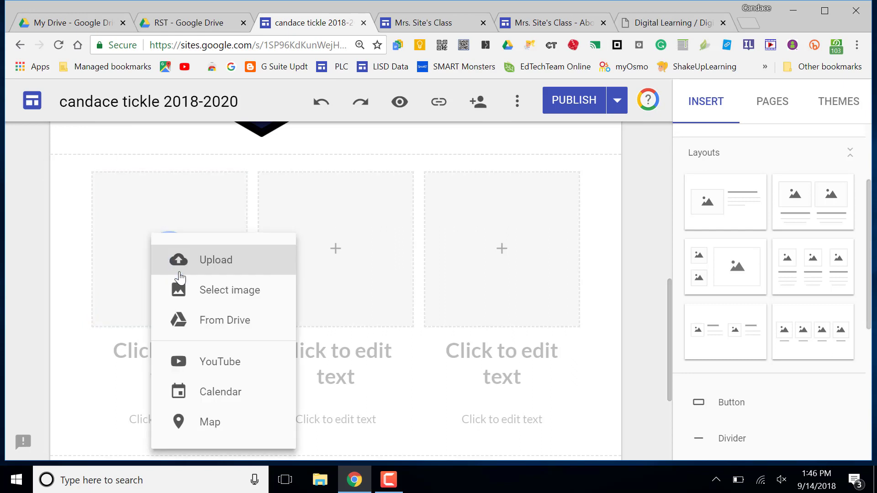
click(199, 292)
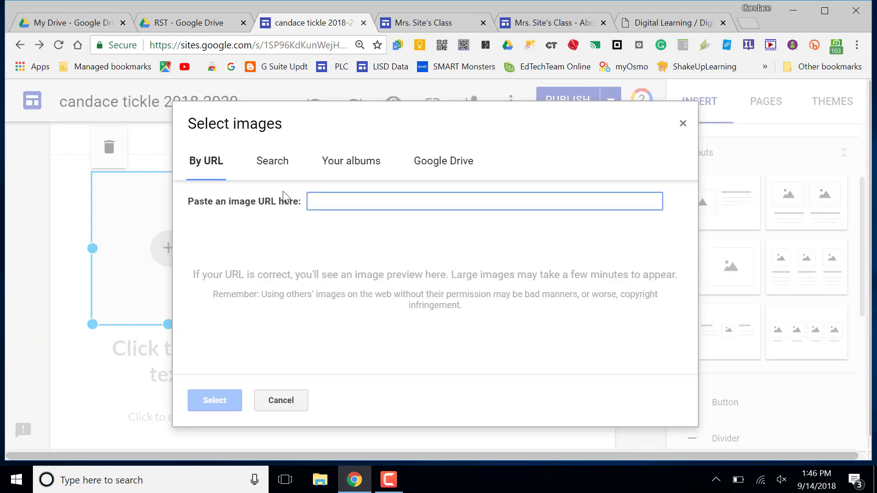
click(274, 166)
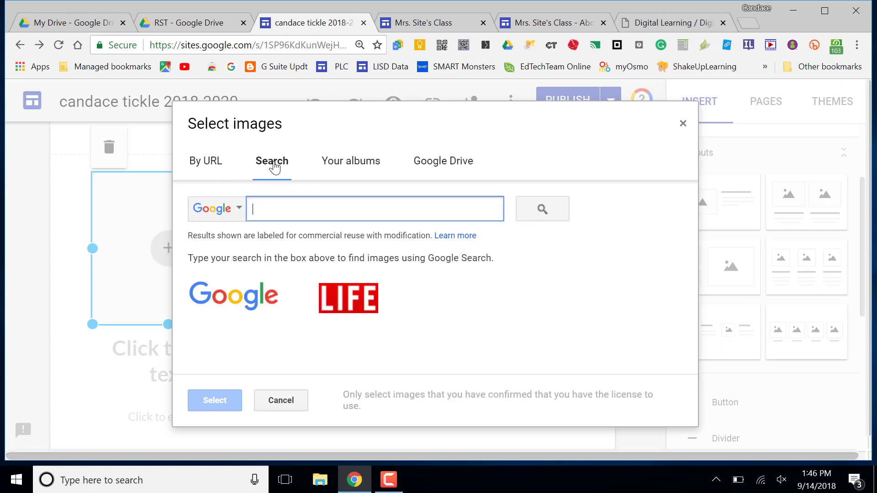
text(puppy)
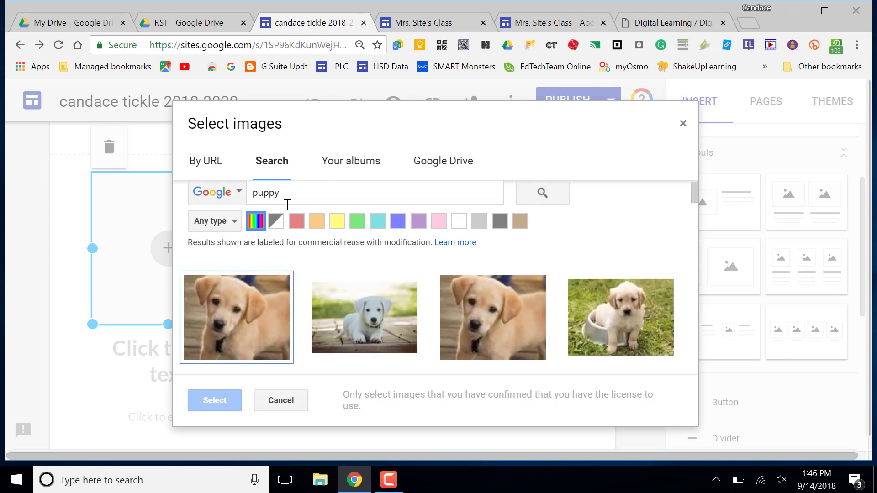
click(234, 348)
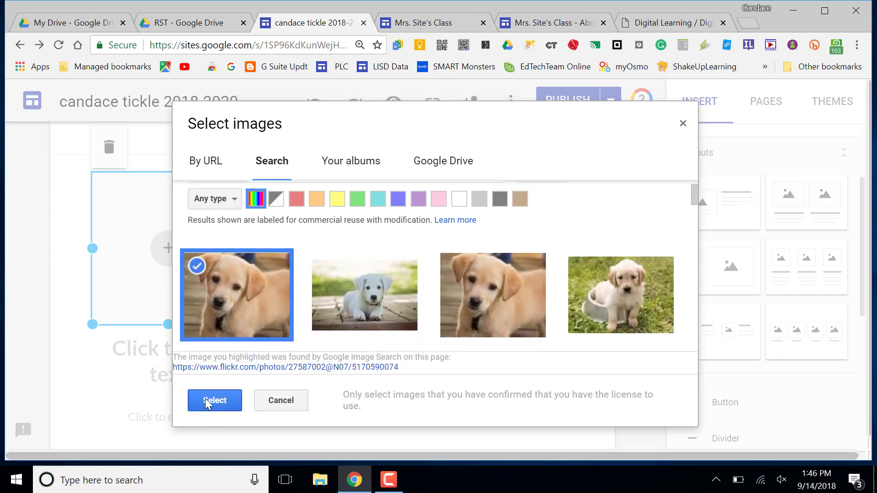
click(208, 401)
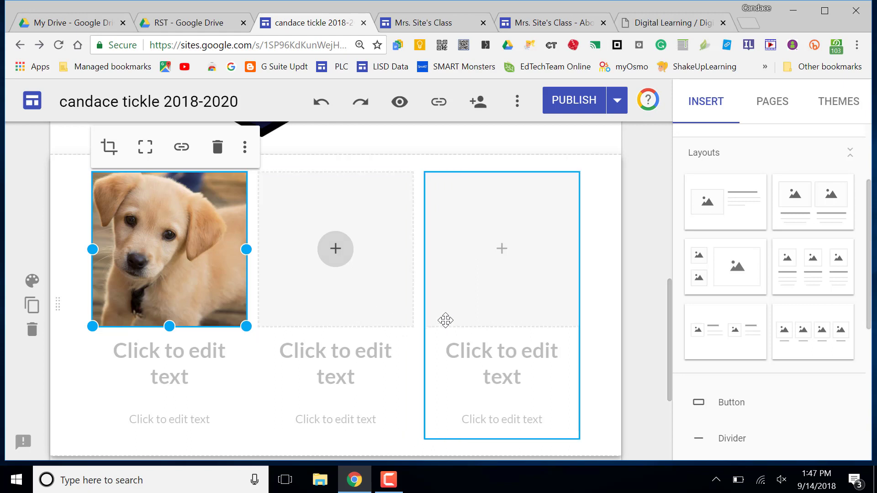
click(32, 328)
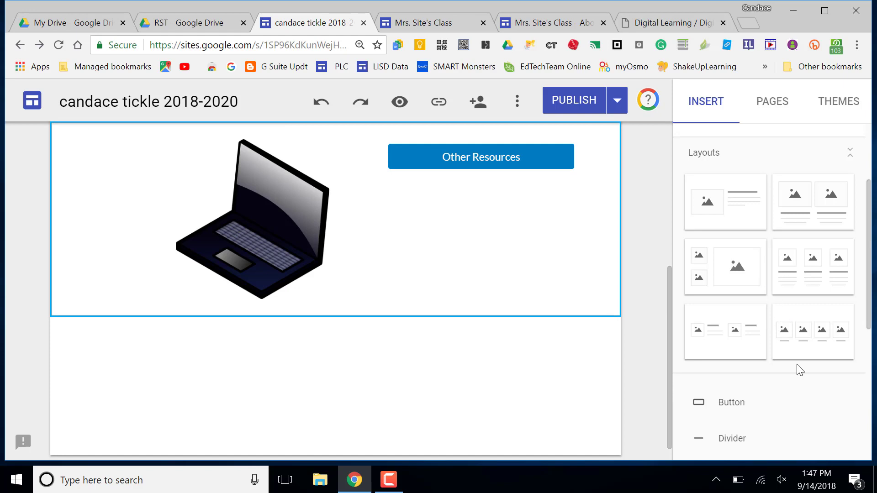
scroll(801, 374, down, 1)
scroll(800, 374, down, 2)
scroll(800, 374, up, 4)
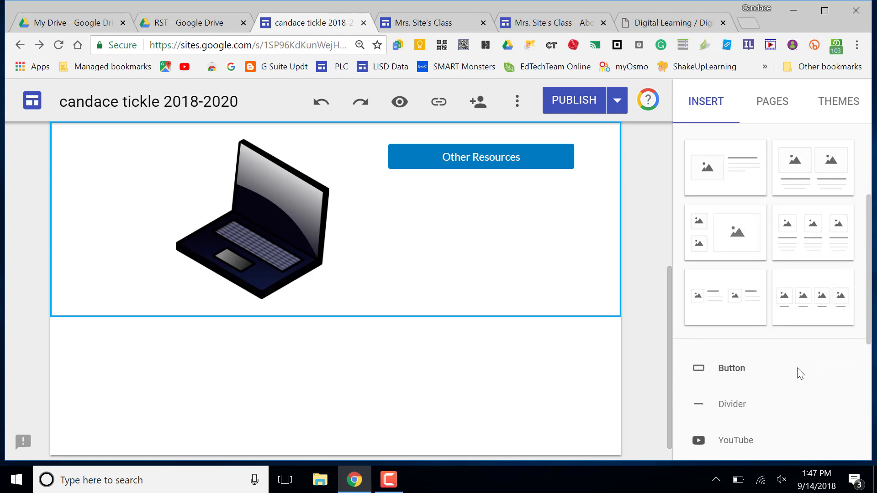
scroll(799, 371, up, 1)
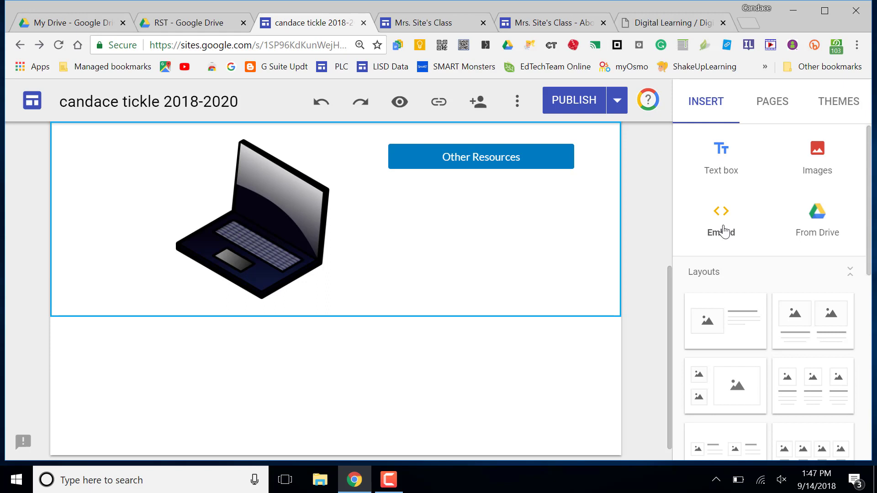
click(723, 233)
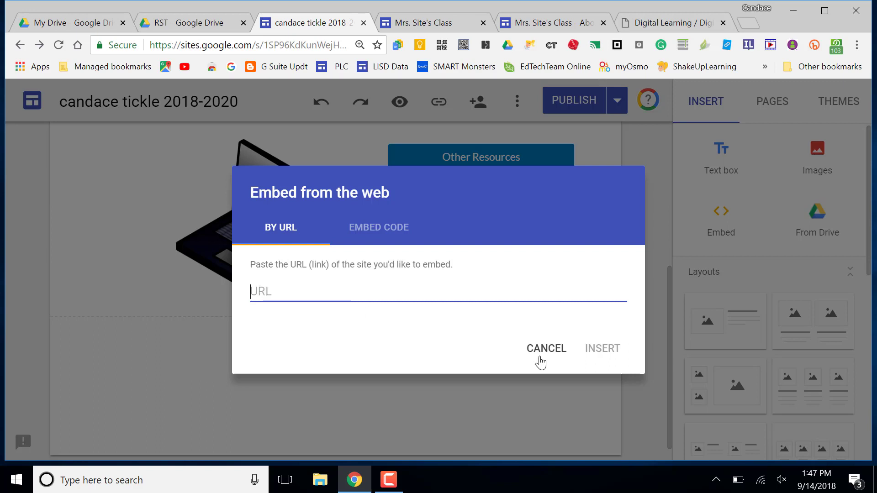
click(541, 352)
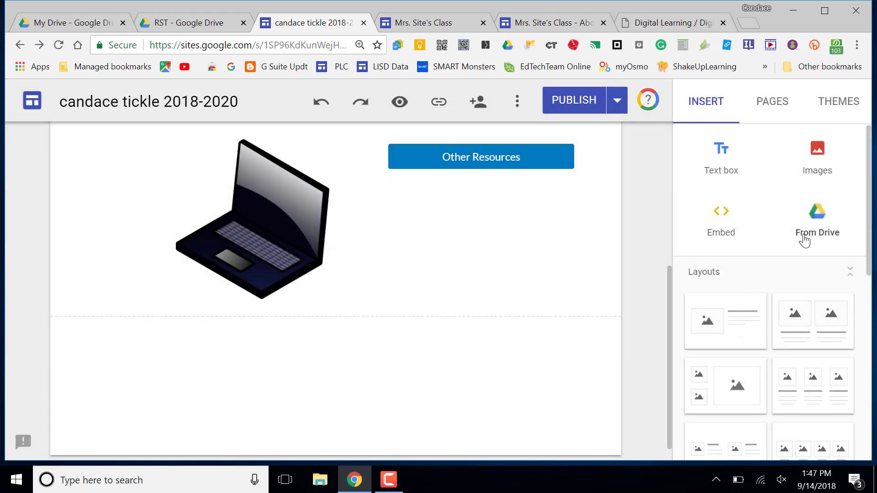
click(815, 218)
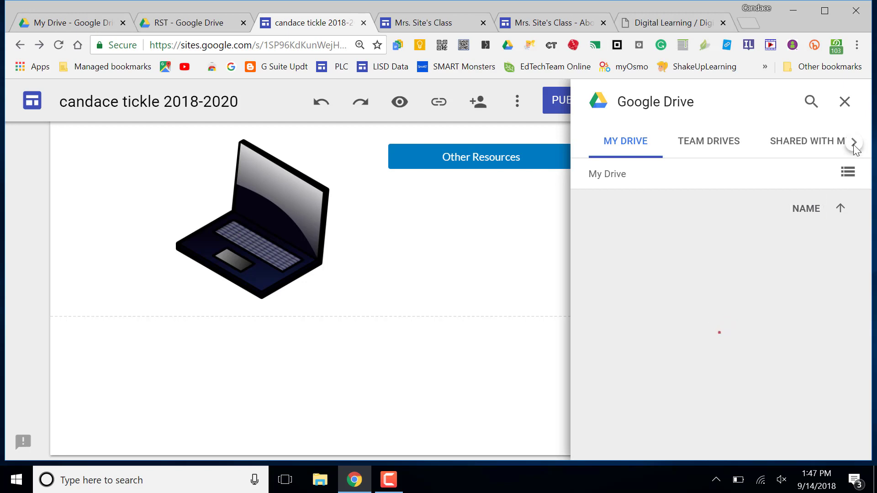
click(854, 143)
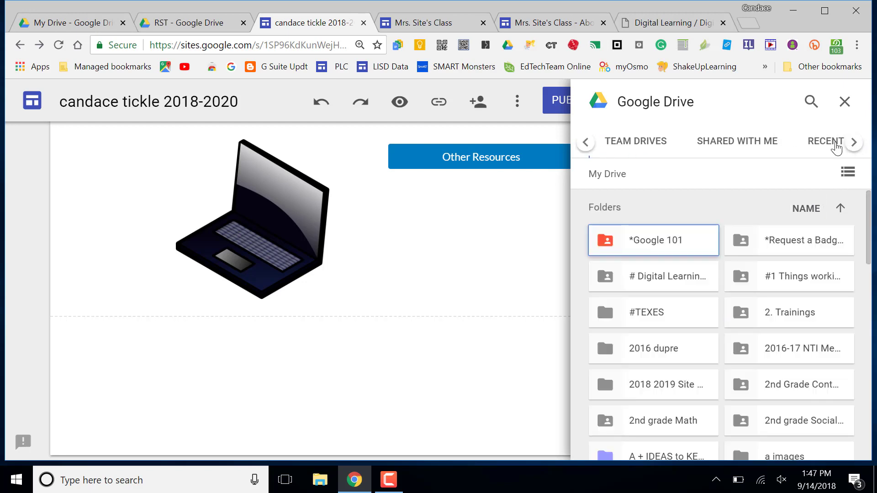
click(839, 145)
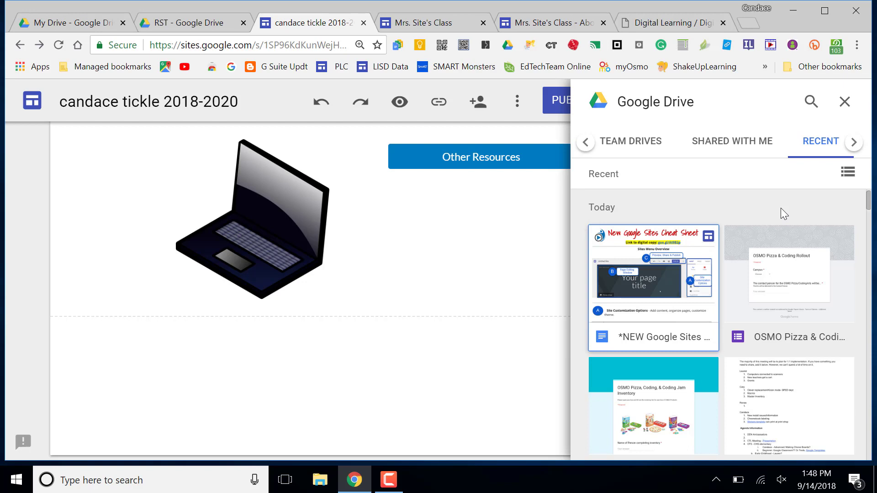
scroll(797, 281, down, 2)
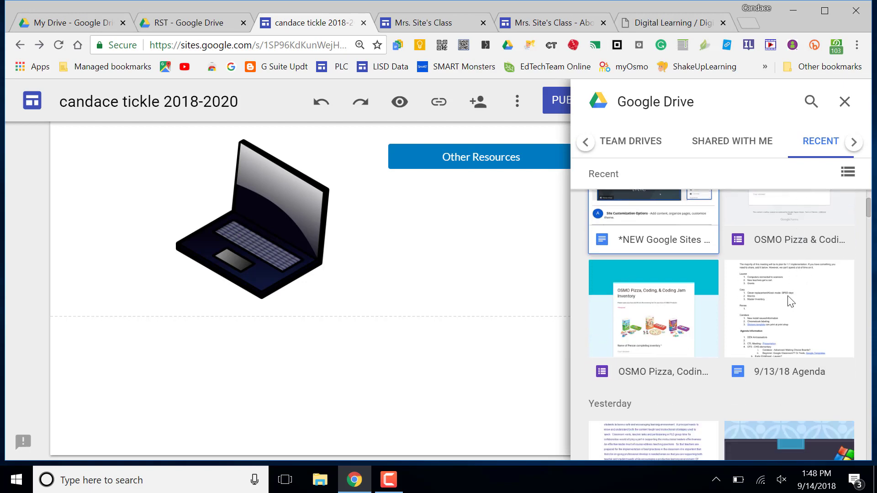
scroll(790, 301, down, 2)
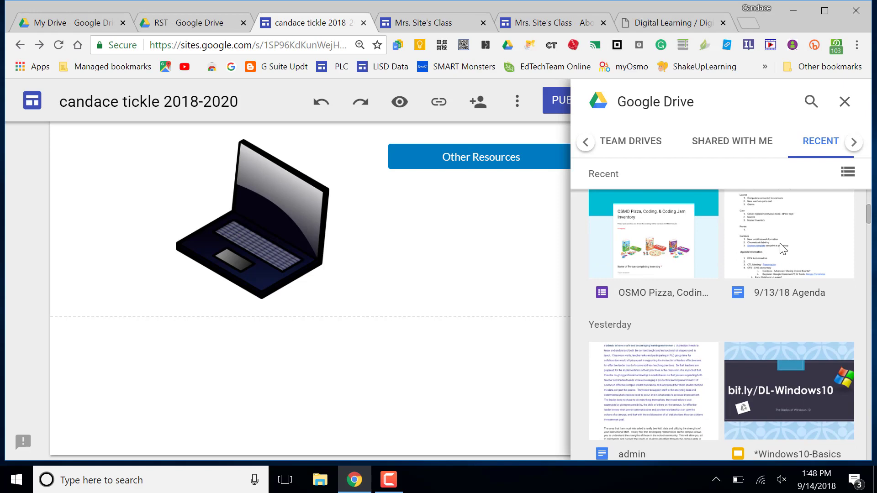
click(779, 243)
click(834, 442)
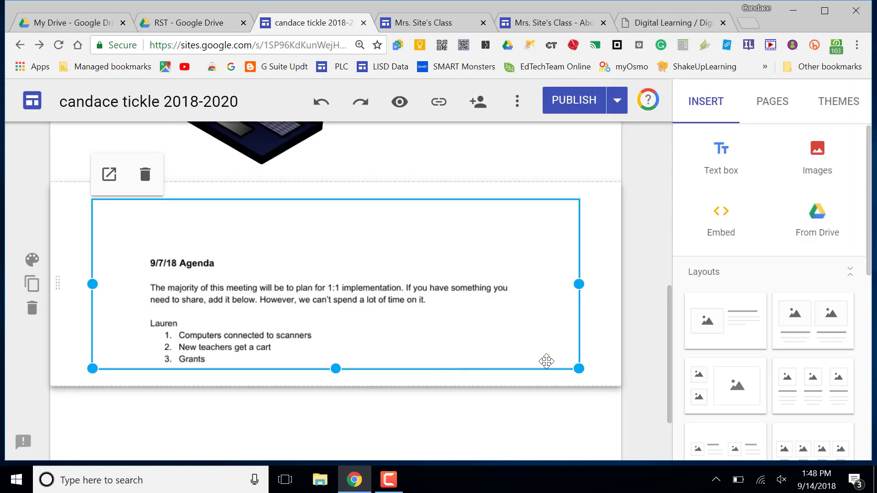
drag(579, 368, 257, 403)
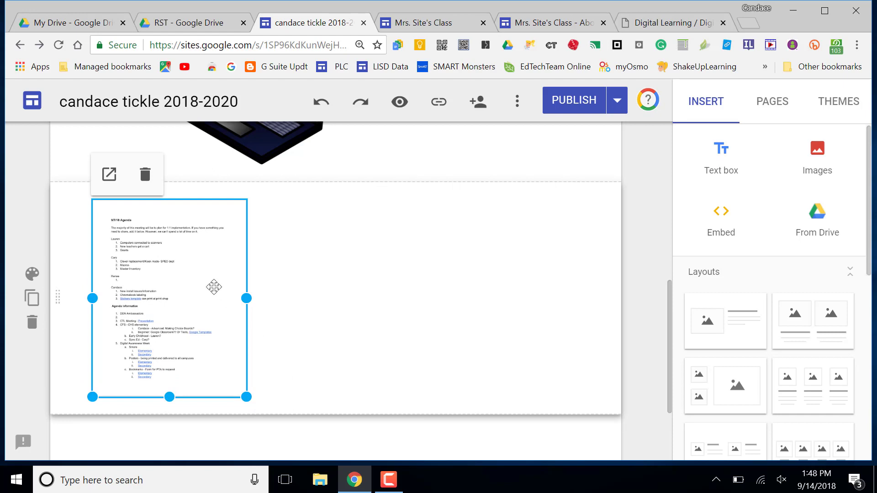
click(145, 175)
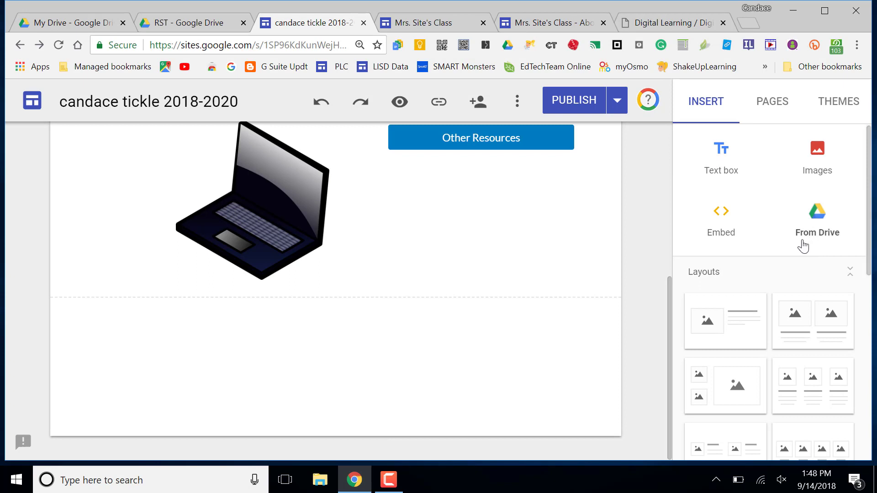
scroll(852, 279, down, 6)
scroll(852, 279, down, 3)
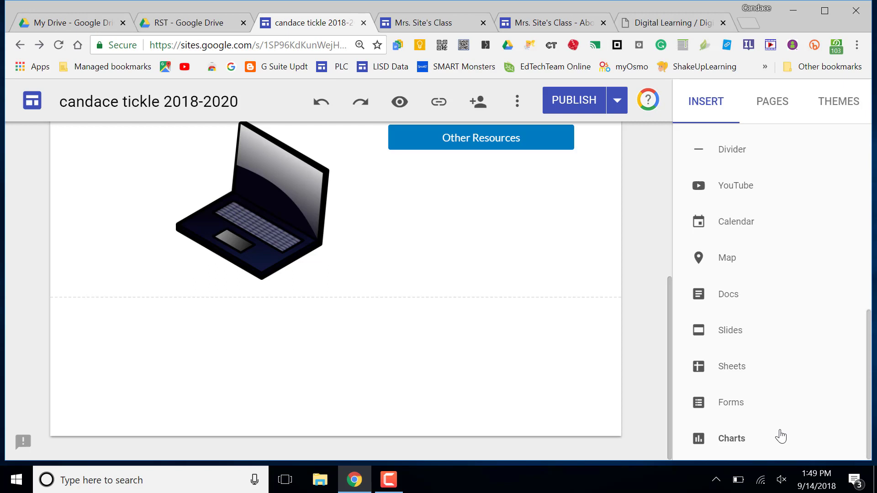
click(716, 481)
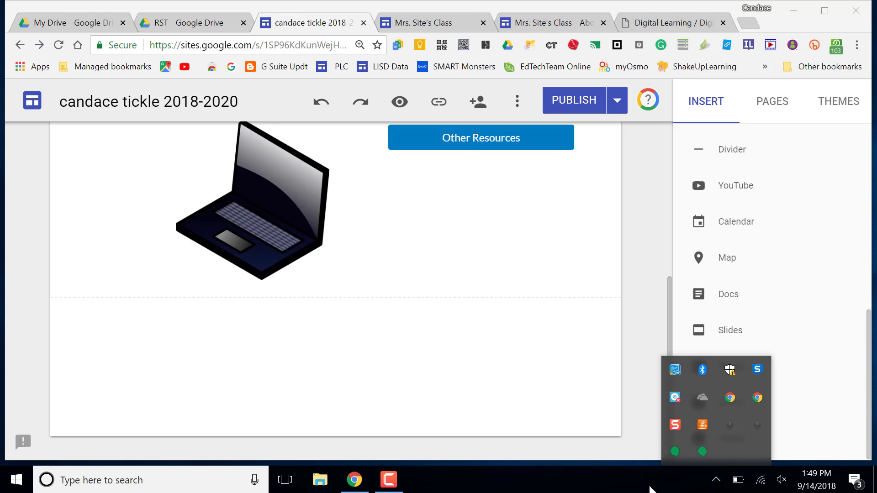
click(391, 481)
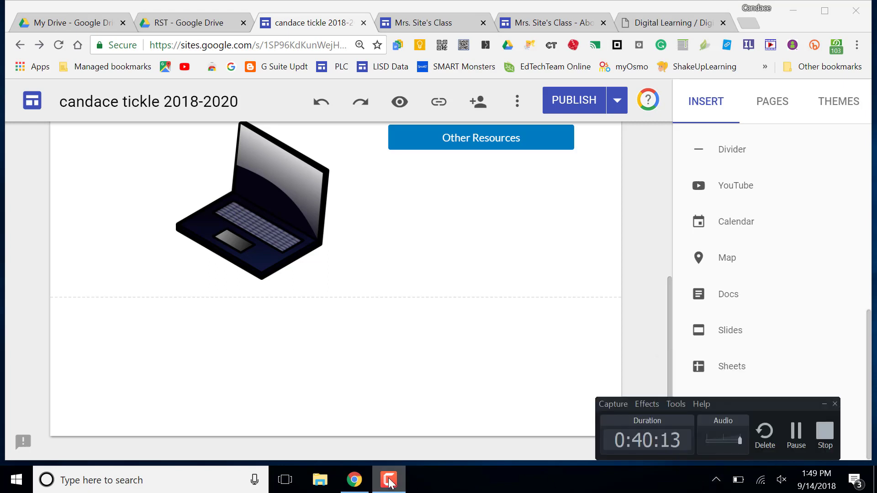